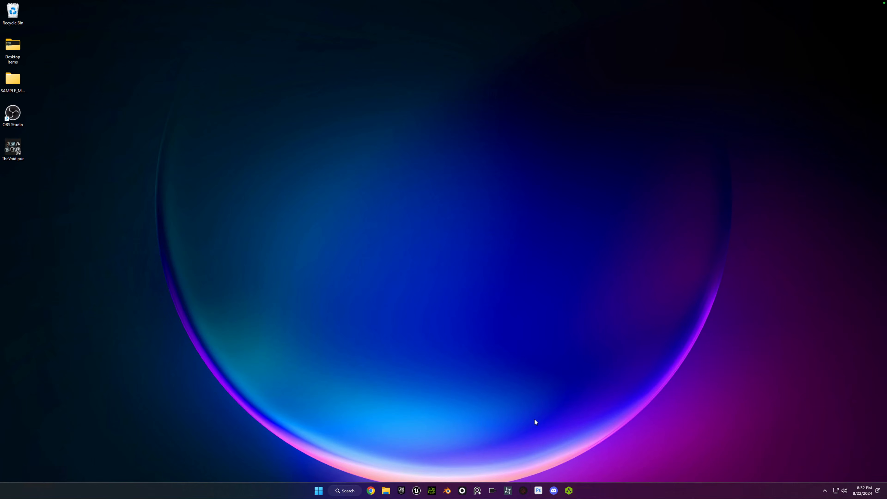
# Create a blank Film / Video & Live Events project named Tutorial in Unreal Engine and update its project file.
pyautogui.click(416, 491)
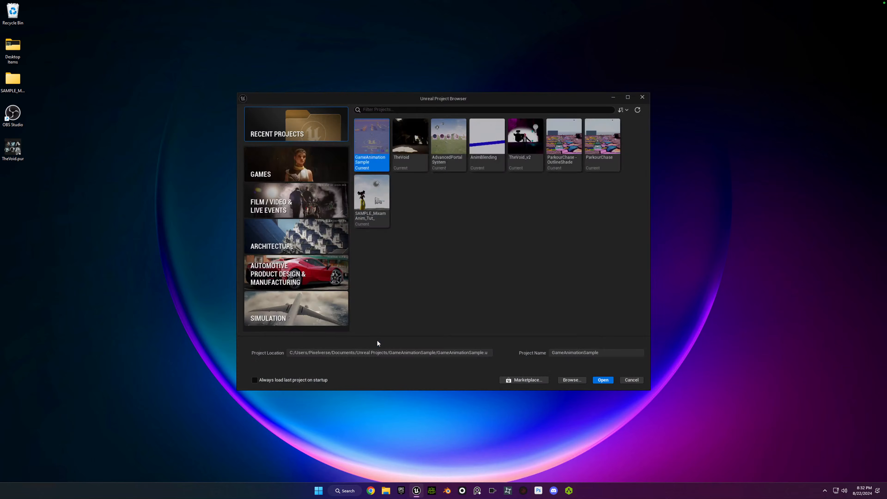
pyautogui.click(319, 209)
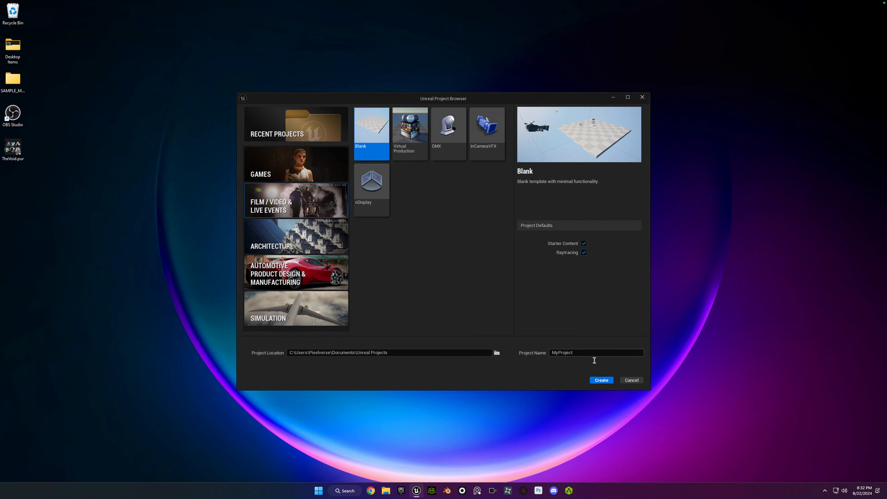
pyautogui.doubleClick(598, 353)
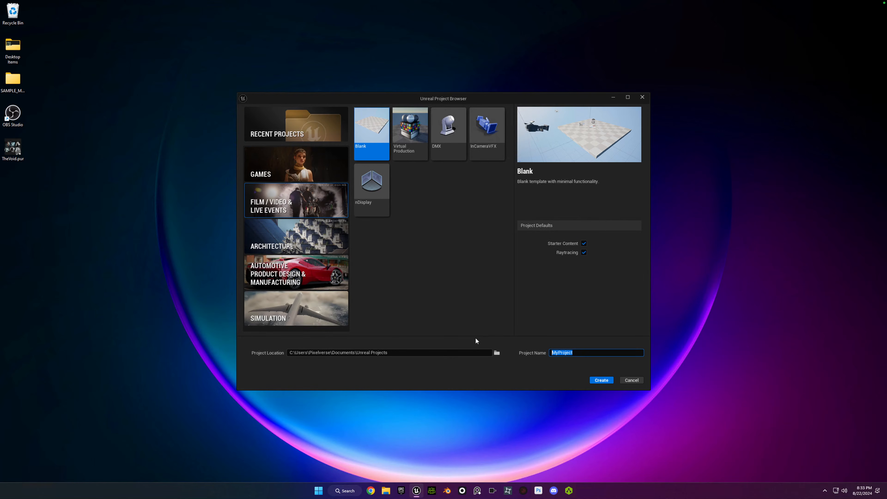
pyautogui.write('Tutorial')
pyautogui.press('Return')
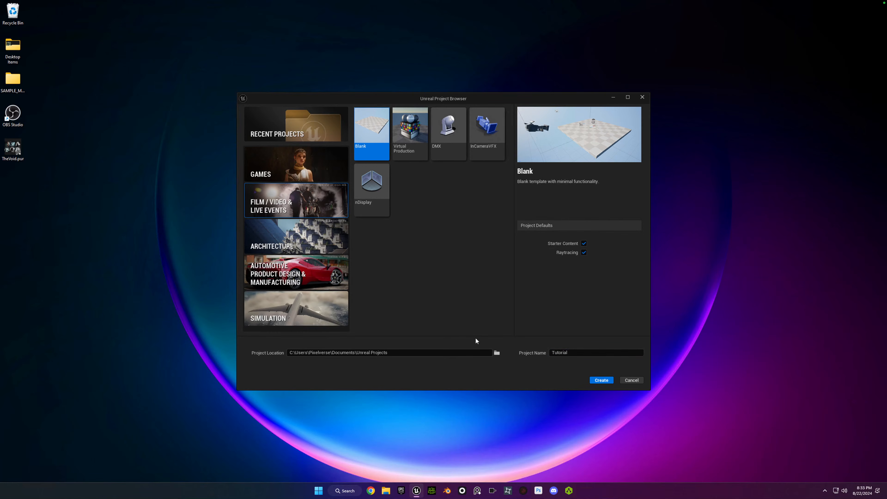
pyautogui.click(605, 379)
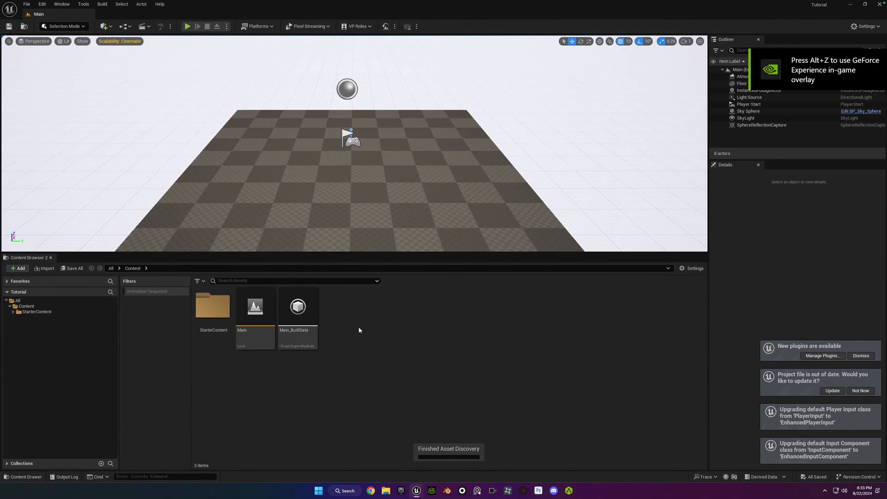
pyautogui.click(861, 355)
pyautogui.click(832, 390)
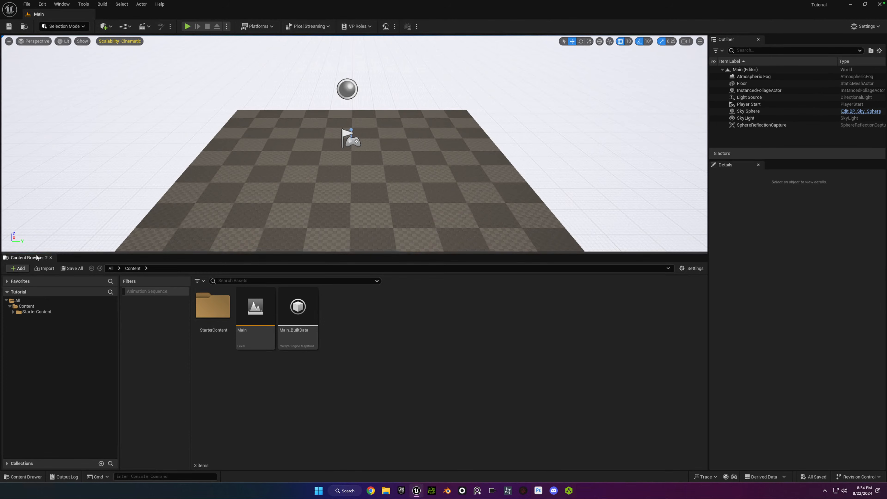
# Close the Content Browser and dock the Content Drawer in the layout in its place.
pyautogui.click(50, 258)
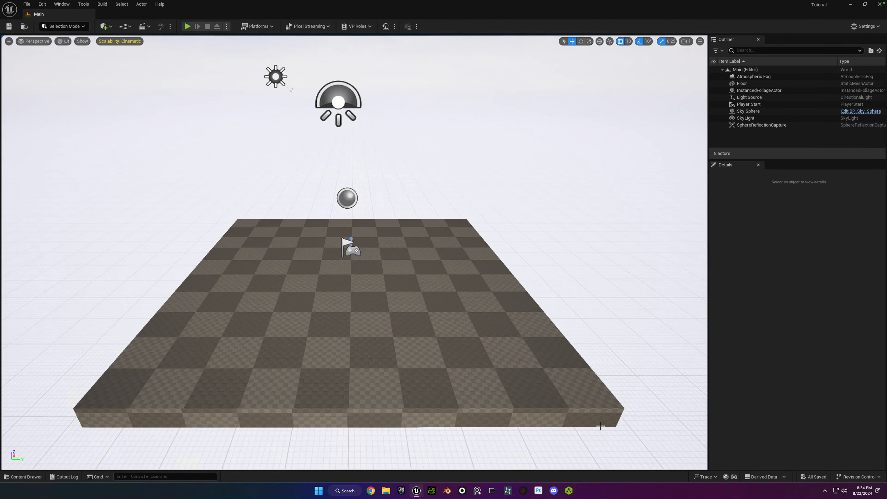
pyautogui.click(556, 399)
pyautogui.hotkey('ctrl', 'space')
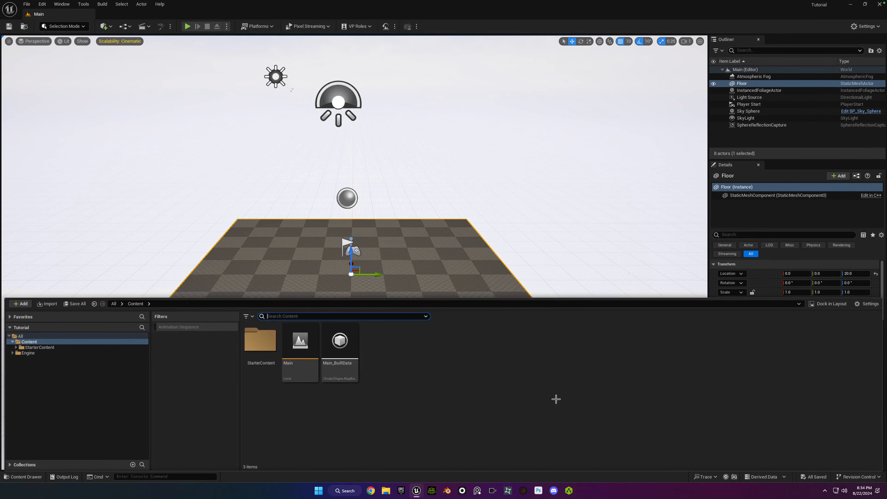
pyautogui.click(833, 304)
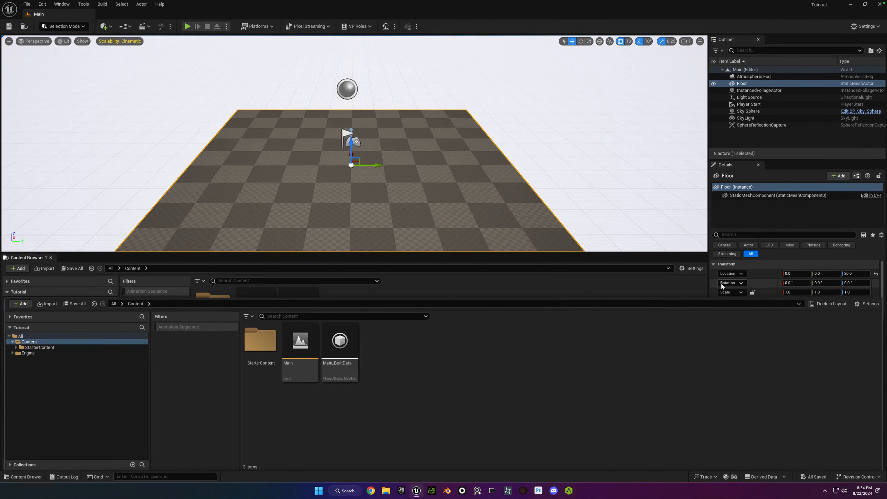
pyautogui.click(515, 222)
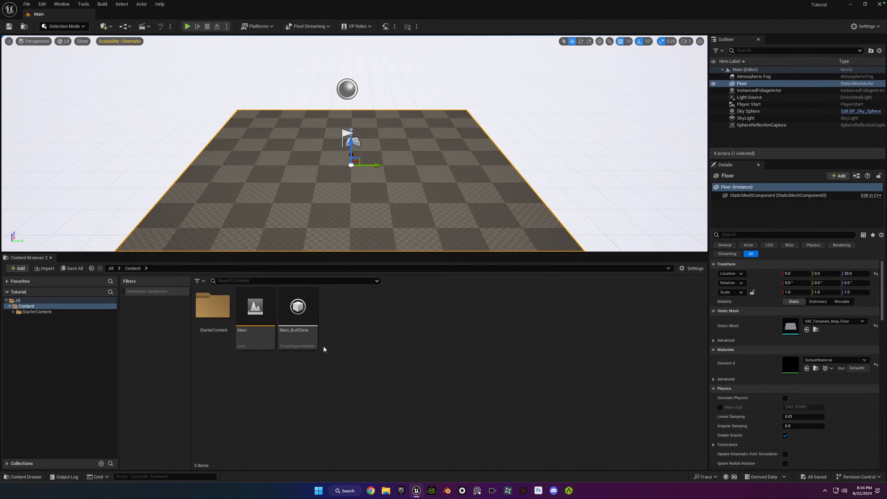
# Create a folder named Characters in the project's Content directory.
pyautogui.rightClick(357, 327)
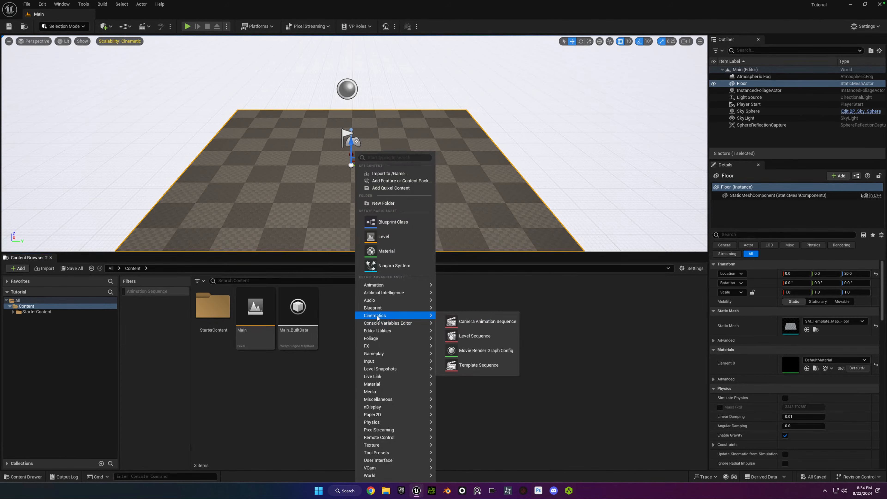
pyautogui.click(383, 204)
pyautogui.write('Cha')
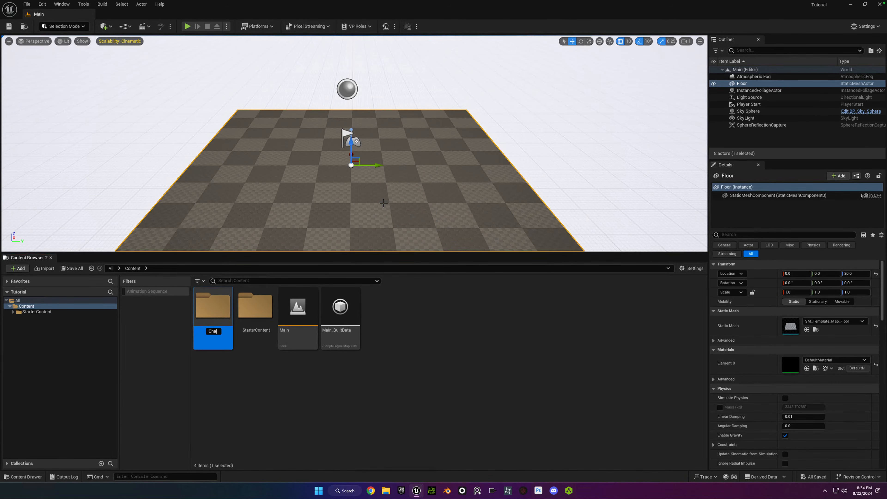
pyautogui.write('racters')
pyautogui.press('Return')
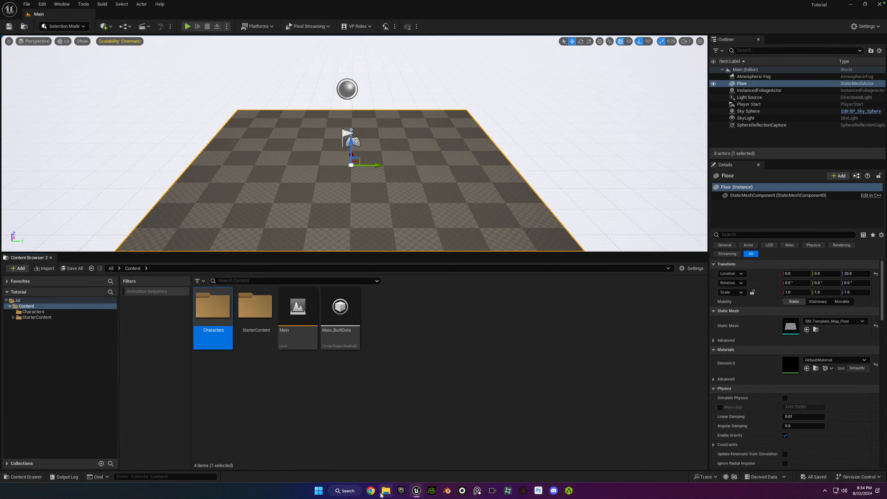
# Switch to Chrome and open the Mixamo website.
pyautogui.click(371, 490)
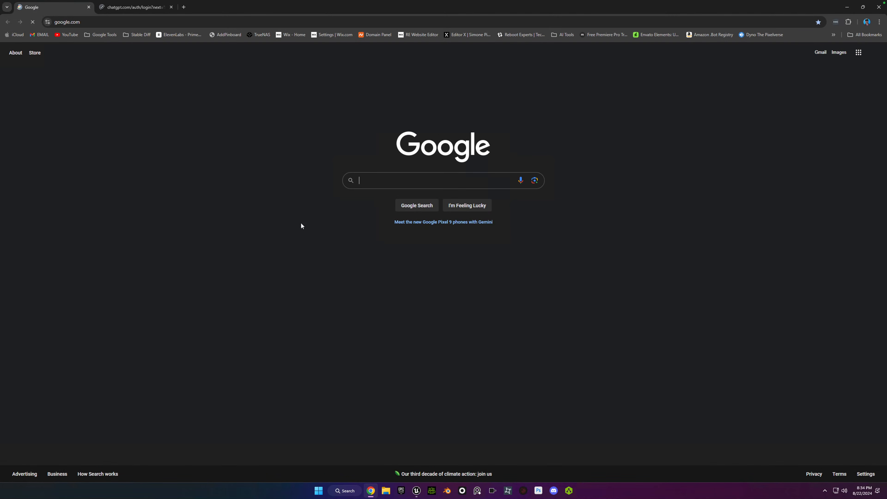
pyautogui.click(79, 21)
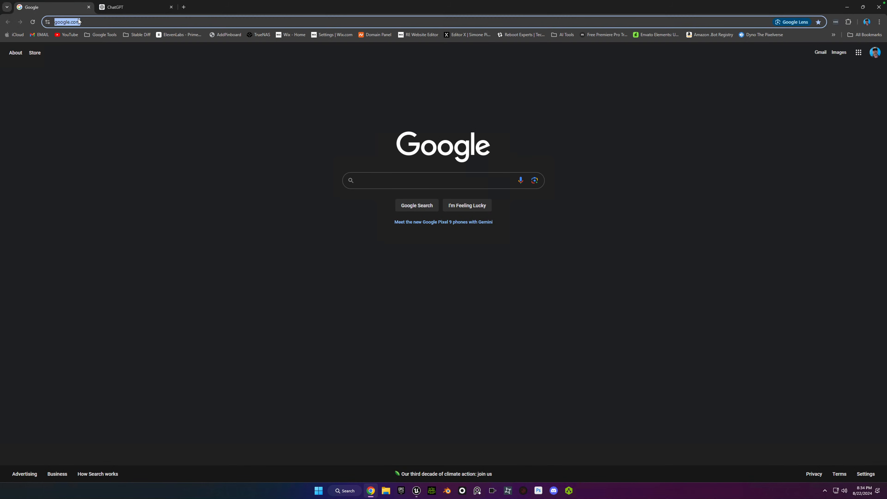
pyautogui.write('mixamo')
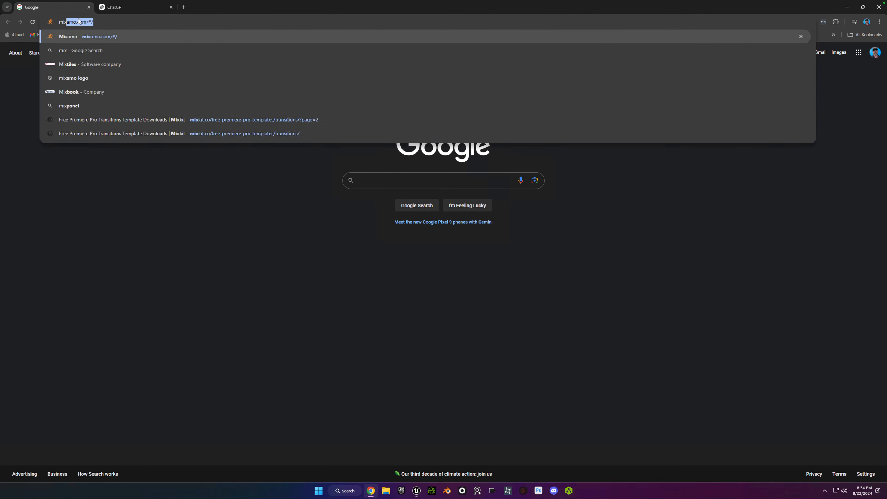
pyautogui.press('Return')
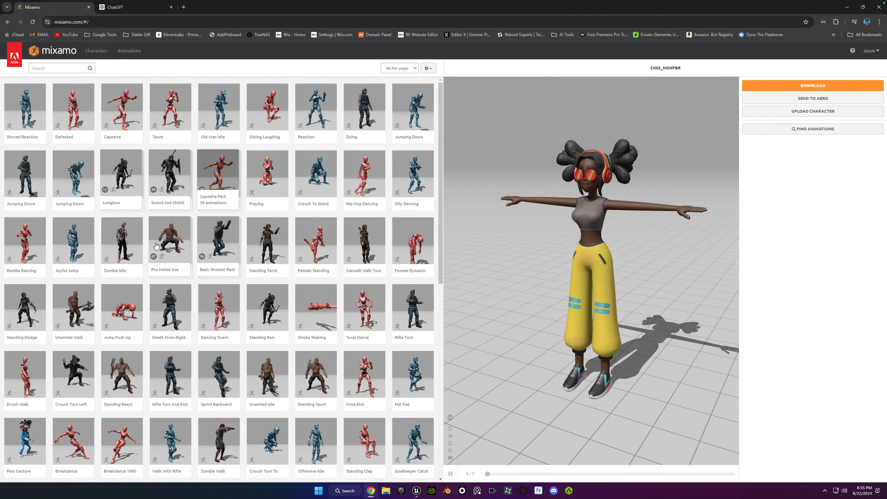
# Replace the current character with Mannequin from the Mixamo character library and reload the page.
pyautogui.click(103, 56)
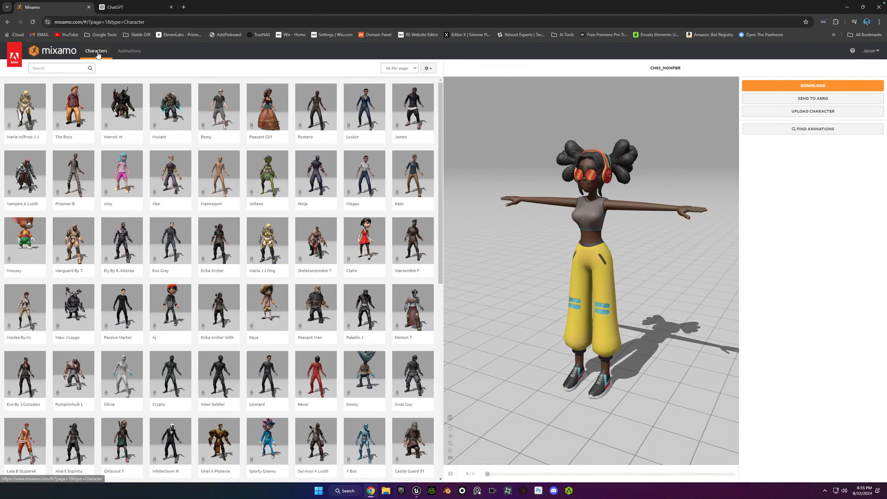
pyautogui.click(221, 177)
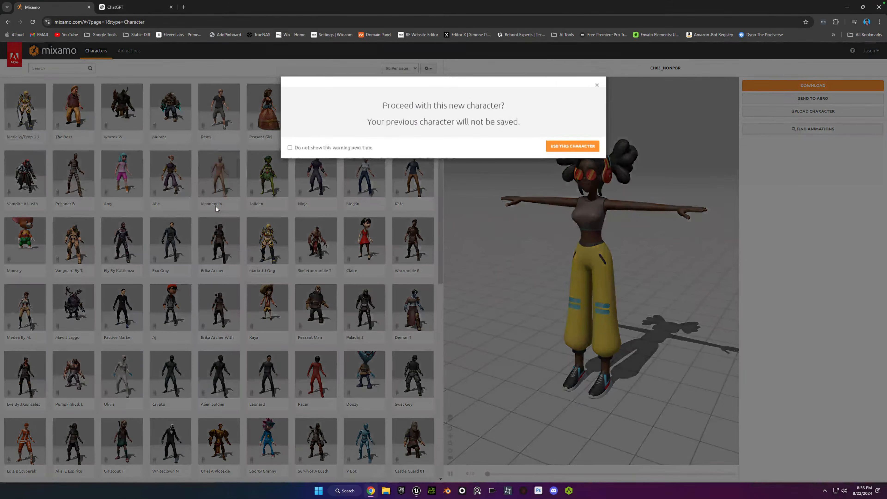
pyautogui.click(572, 146)
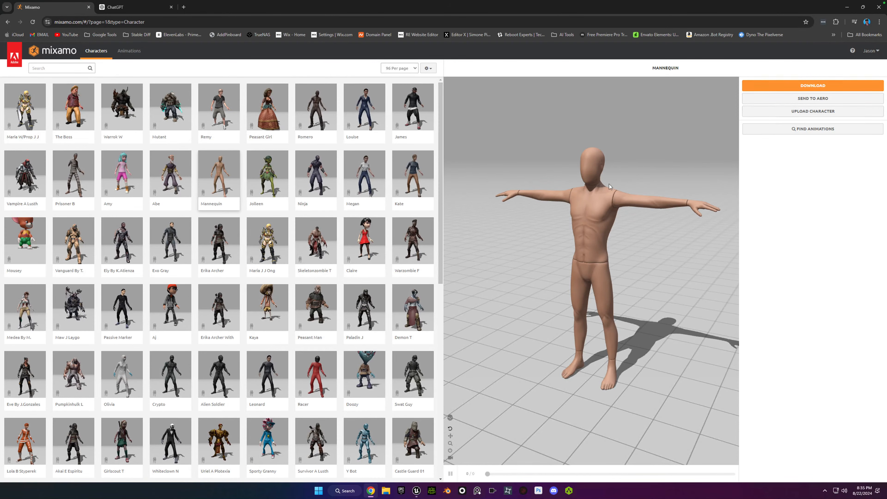
pyautogui.click(33, 22)
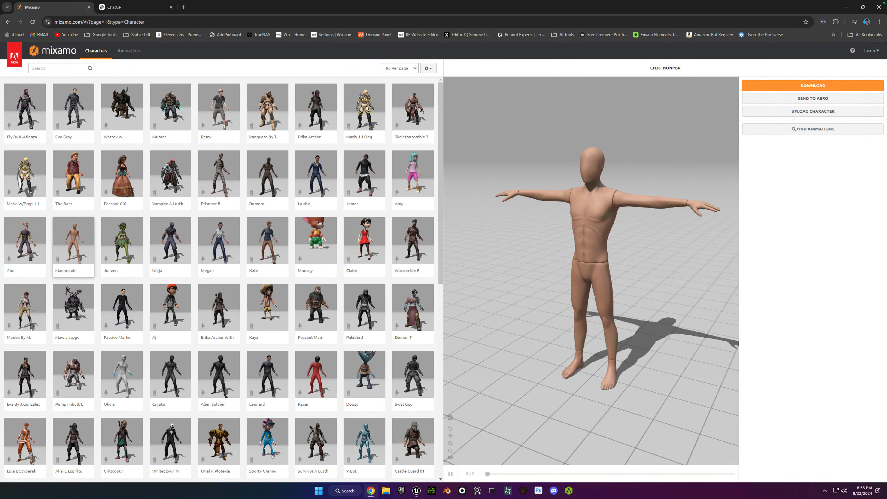
# Start downloading the mannequin as FBX Binary in T-pose, choosing the Desktop as save location.
pyautogui.click(826, 86)
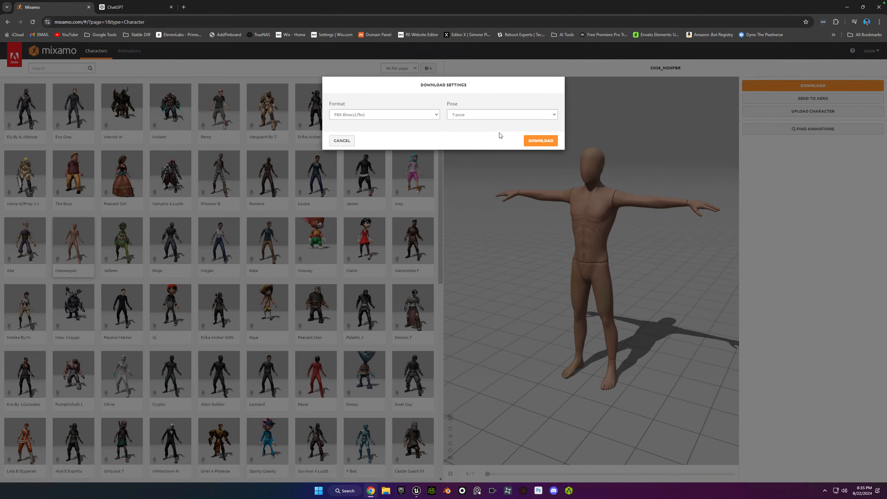
pyautogui.click(540, 141)
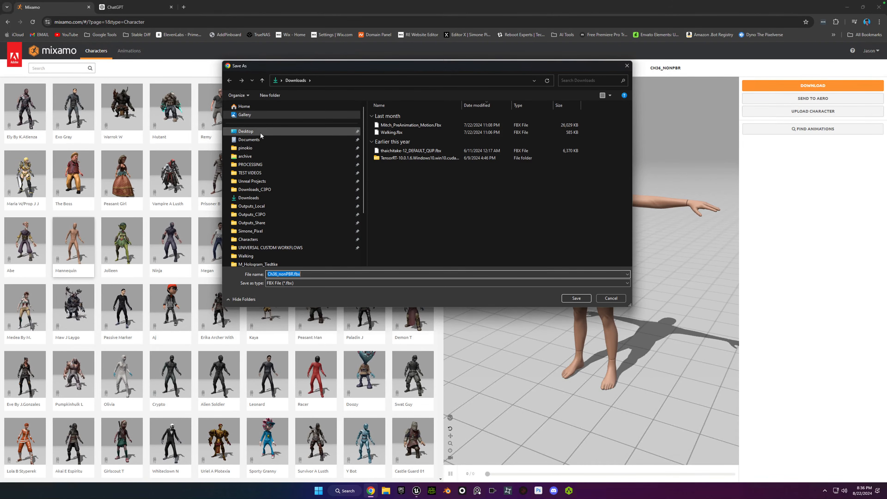
pyautogui.click(246, 132)
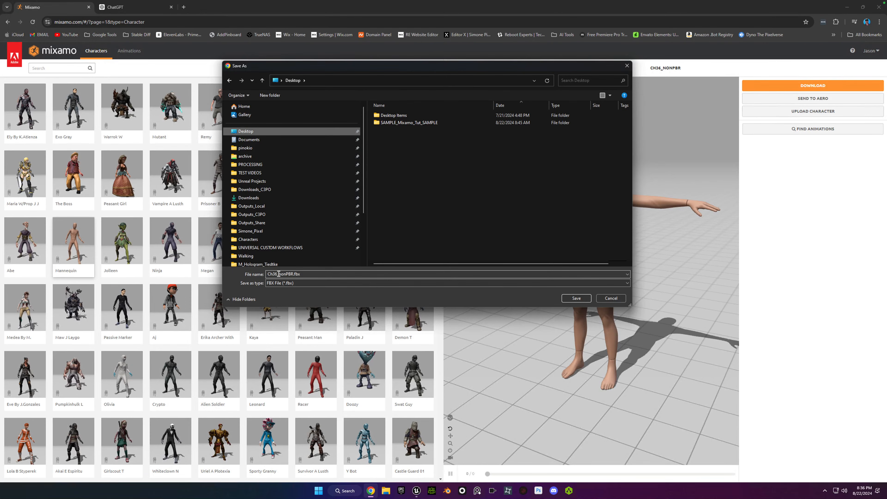
# Add a prefix to the download's file name so it reads Retarget_Source_SK_Ch36_nonPBR.fbx.
pyautogui.doubleClick(268, 274)
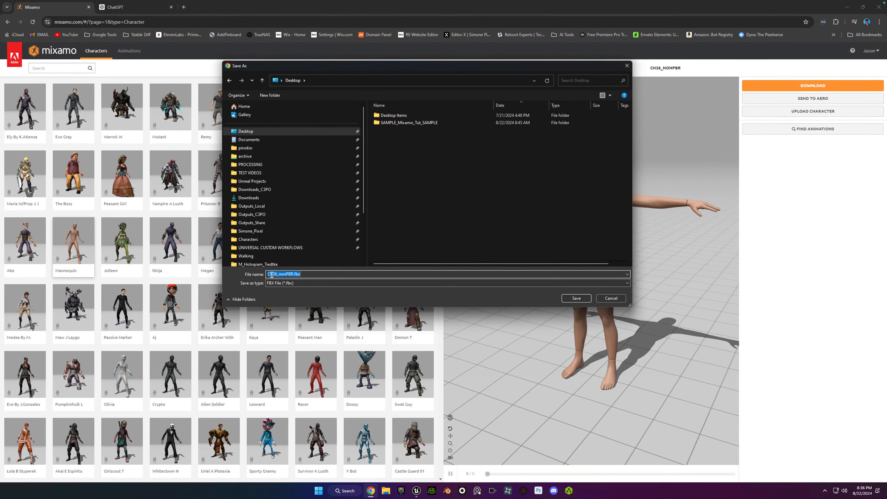
pyautogui.click(270, 274)
pyautogui.write('Retarget_Source_SK')
pyautogui.write('_')
pyautogui.click(348, 274)
pyautogui.press('Left')
# Create a folder named Retarget_Source_SK on the Desktop and open it.
pyautogui.click(270, 95)
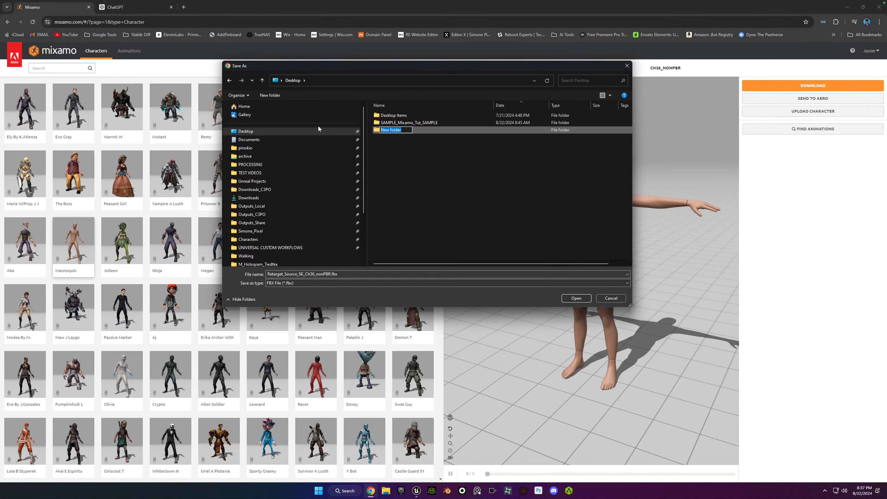
pyautogui.write('Retarget_Source_SK')
pyautogui.click(386, 136)
pyautogui.doubleClick(389, 130)
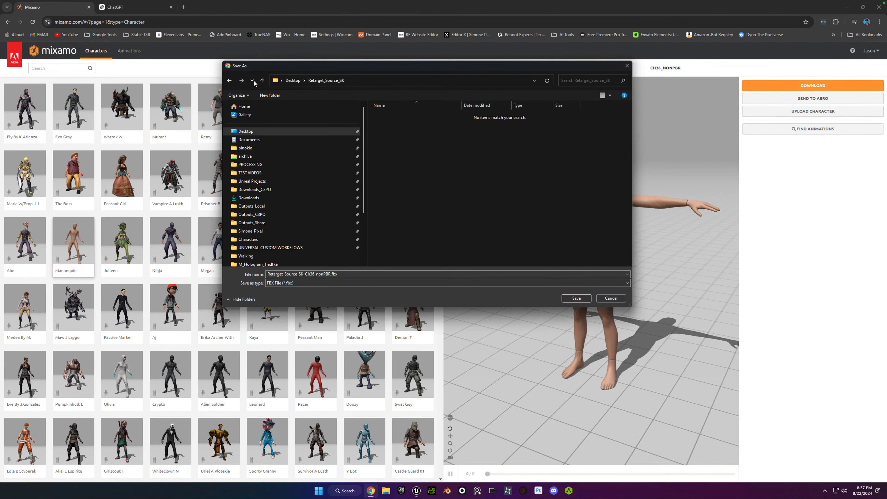
# Return to the Desktop and create a folder there named Characters.
pyautogui.click(262, 81)
pyautogui.rightClick(395, 154)
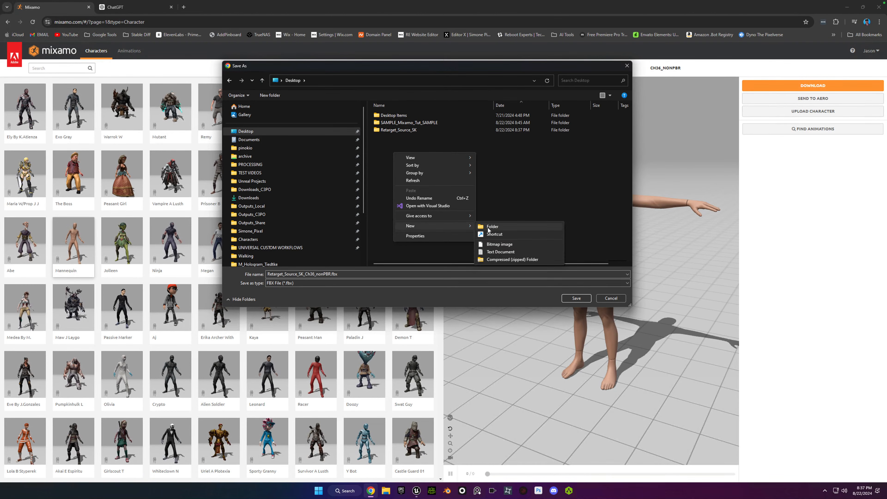
pyautogui.click(491, 227)
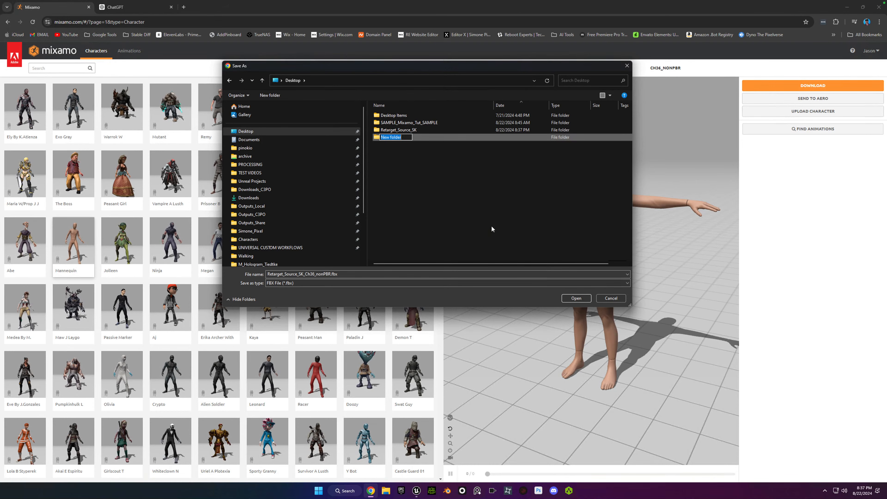
pyautogui.write('Characters')
pyautogui.press('Return')
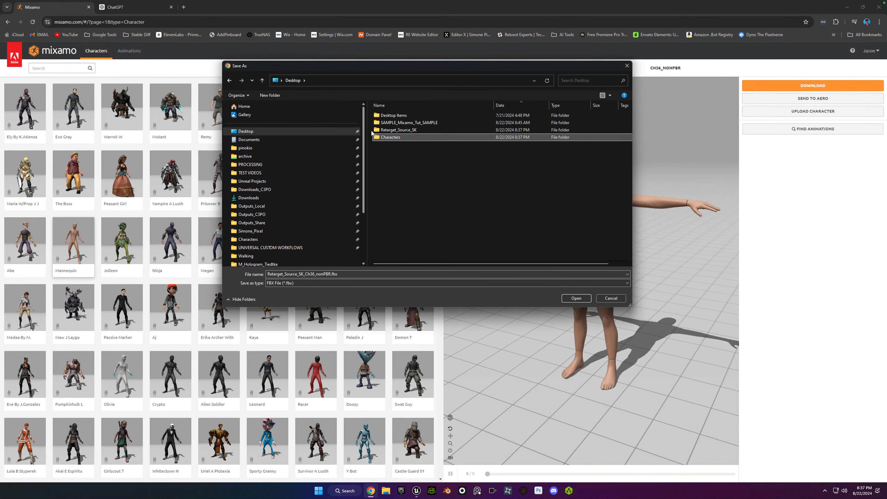
# Create a subfolder named Mixamo inside the Desktop's Characters folder.
pyautogui.doubleClick(378, 138)
pyautogui.rightClick(377, 137)
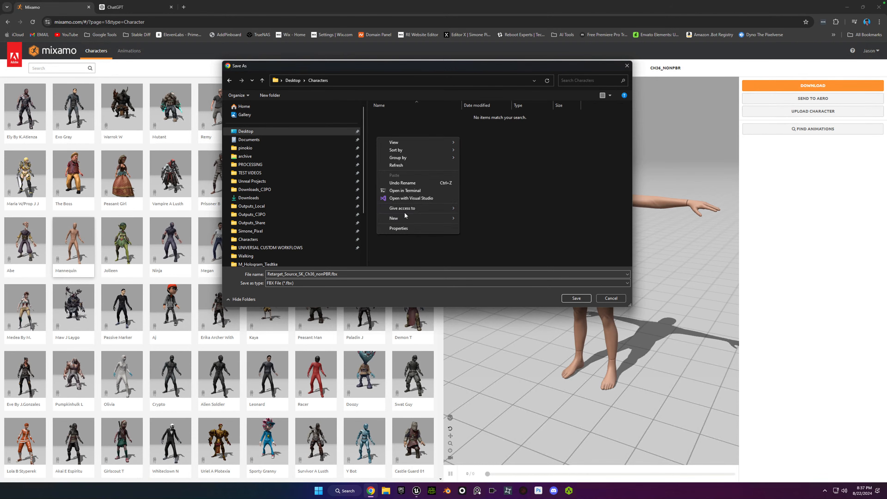
pyautogui.moveTo(404, 223)
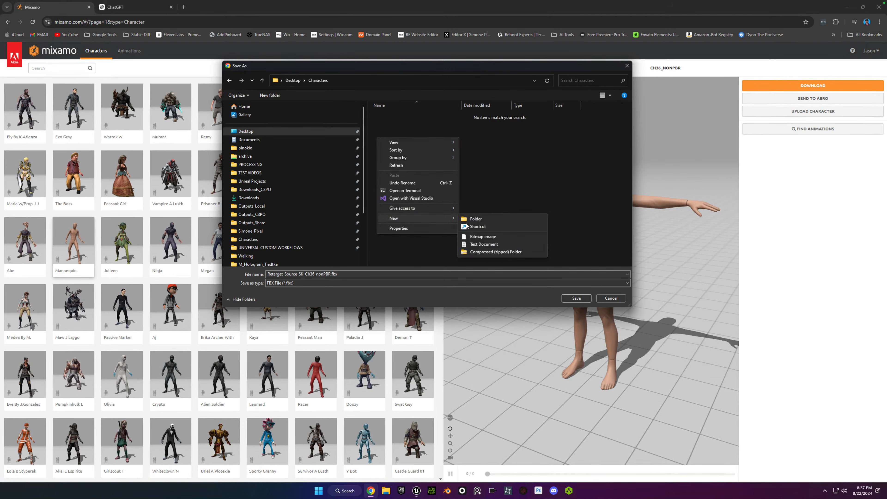
pyautogui.click(490, 219)
pyautogui.write('M')
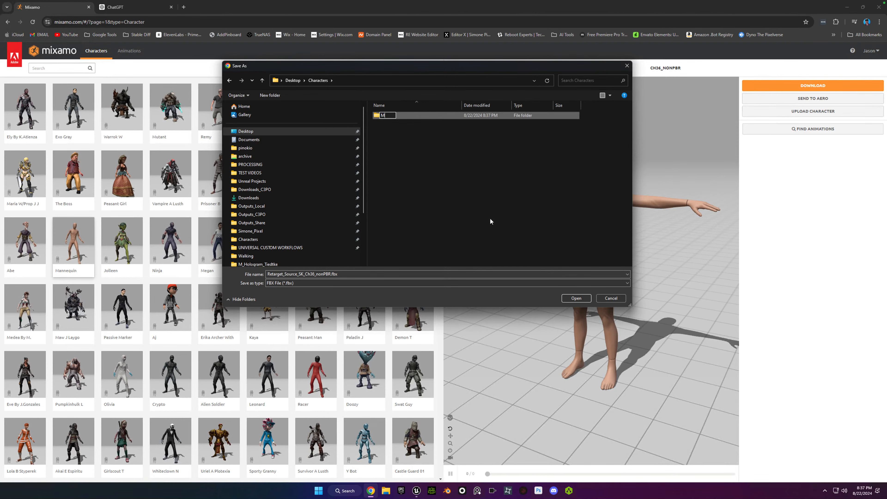
pyautogui.write('ixamo')
pyautogui.press('Return')
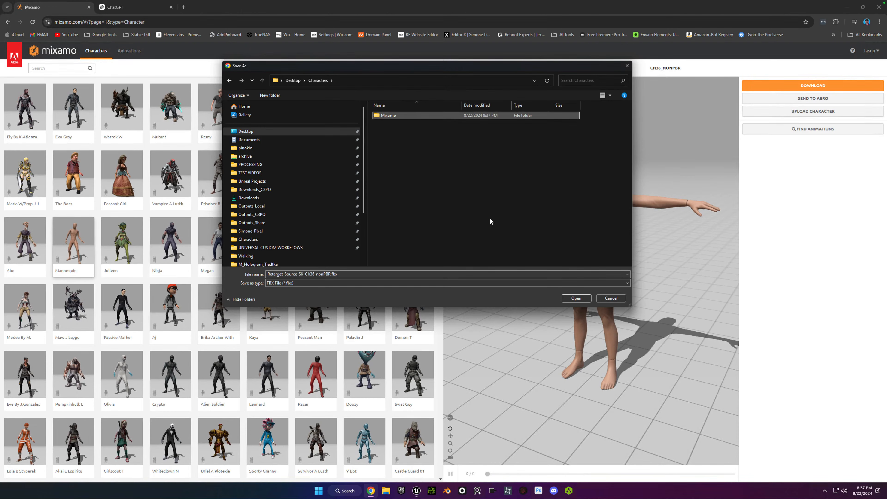
# Remove the Retarget_Source_SK folder from the Desktop and open the Mixamo subfolder of Characters as save location.
pyautogui.click(292, 81)
pyautogui.click(377, 131)
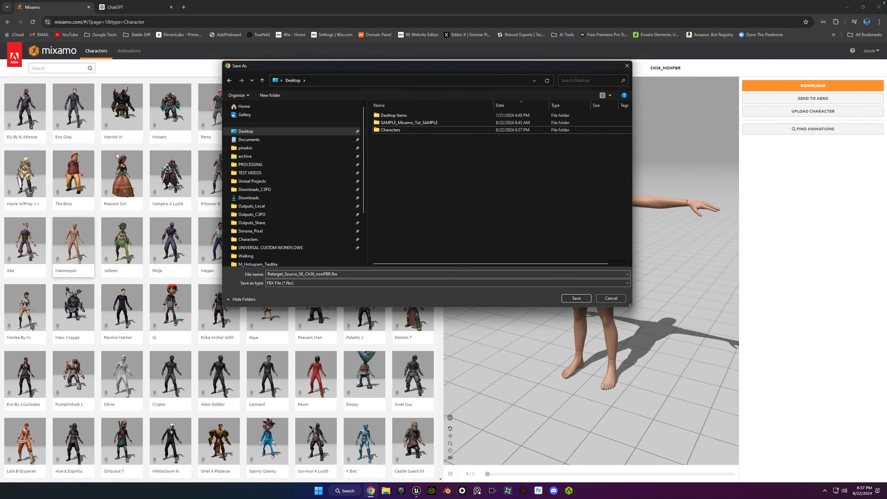
pyautogui.doubleClick(379, 130)
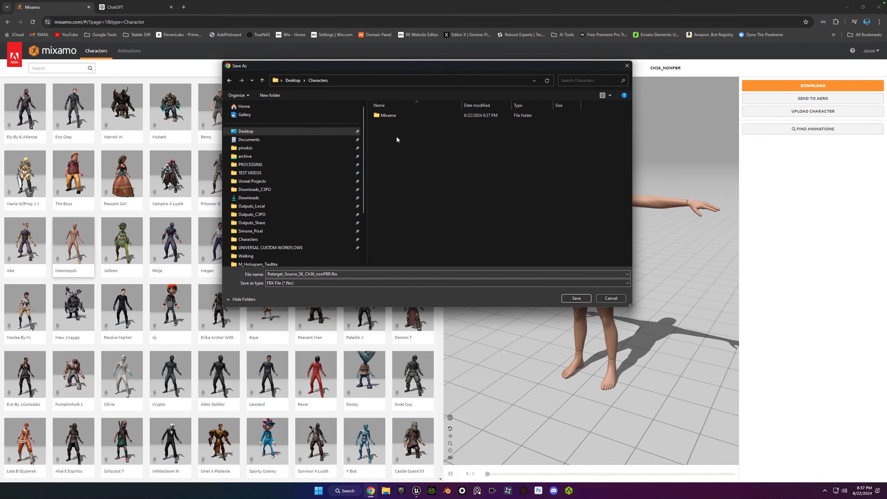
pyautogui.doubleClick(384, 116)
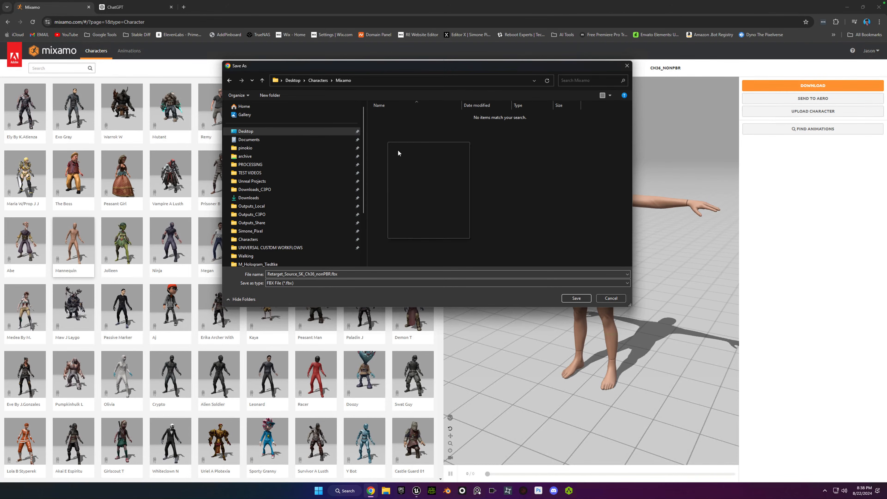
# Create a Retarget_Source_SK folder inside Mixamo and save Retarget_Source_SK_Ch36_nonPBR.fbx in it.
pyautogui.moveTo(433, 223)
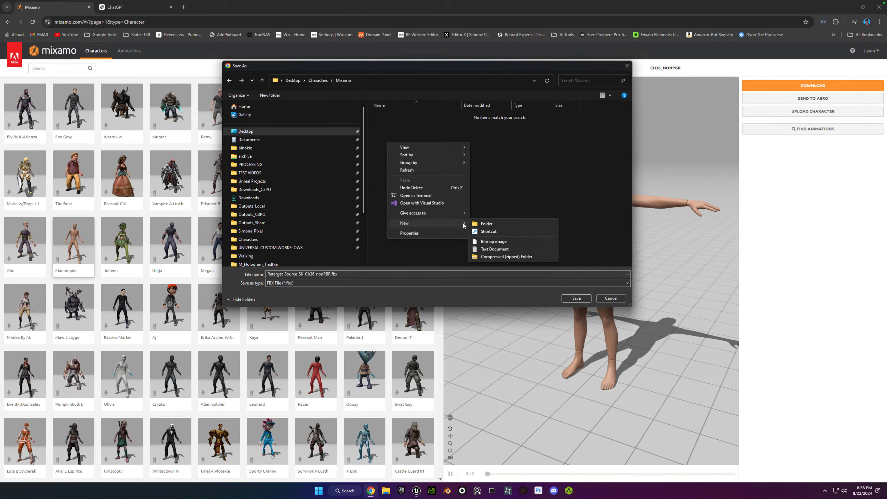
pyautogui.click(485, 223)
pyautogui.write('Retarget_Source_SK')
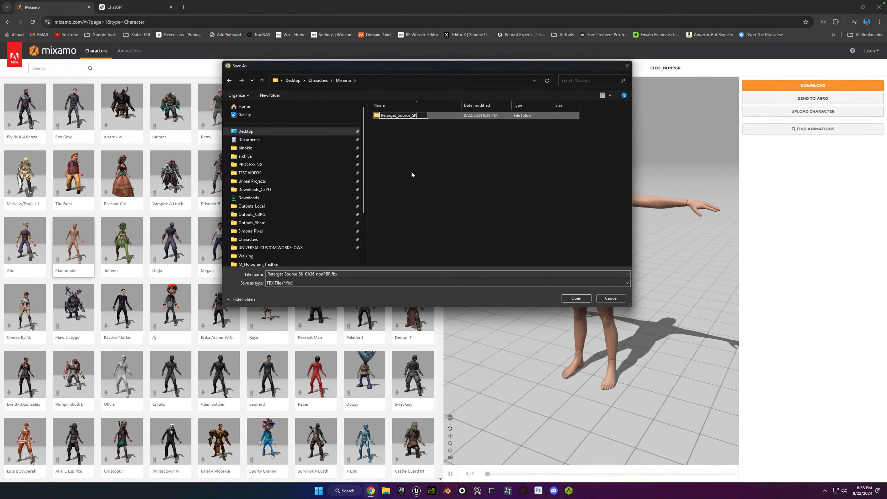
pyautogui.press('Return')
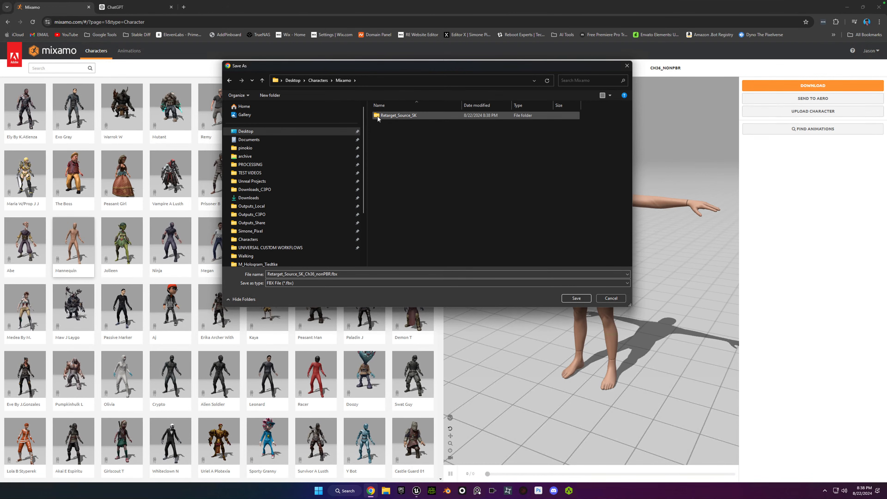
pyautogui.doubleClick(378, 115)
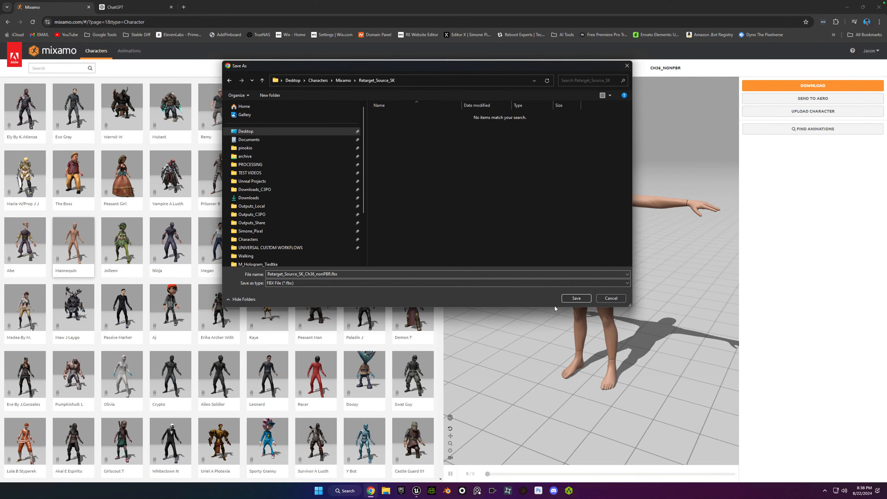
pyautogui.click(577, 299)
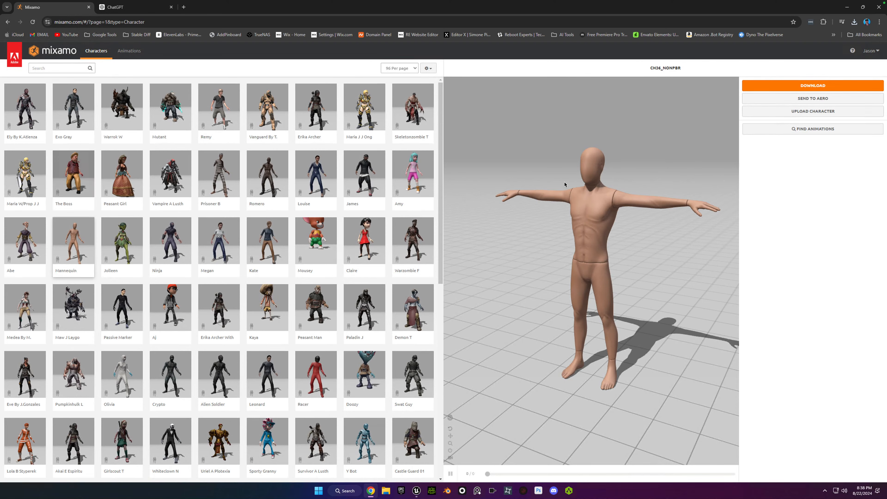
# Switch to the Unreal Editor and create a folder named Mixamo inside the project's Content/Characters folder.
pyautogui.moveTo(417, 491)
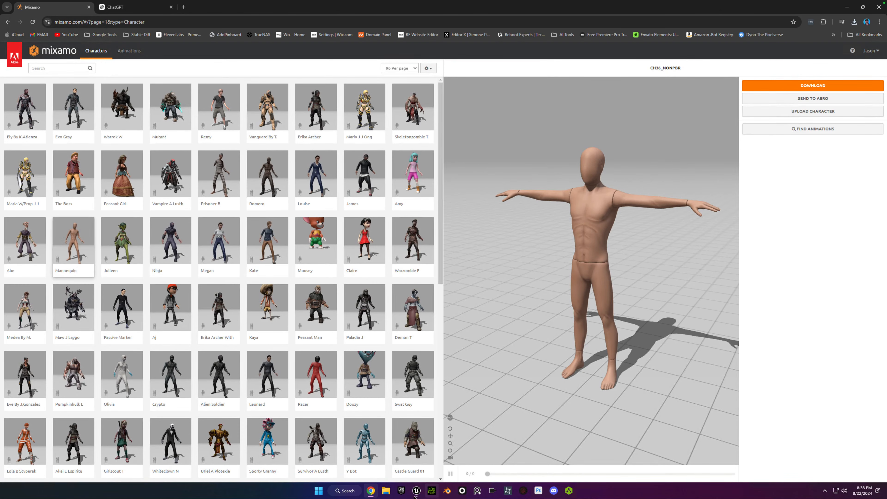
pyautogui.click(433, 469)
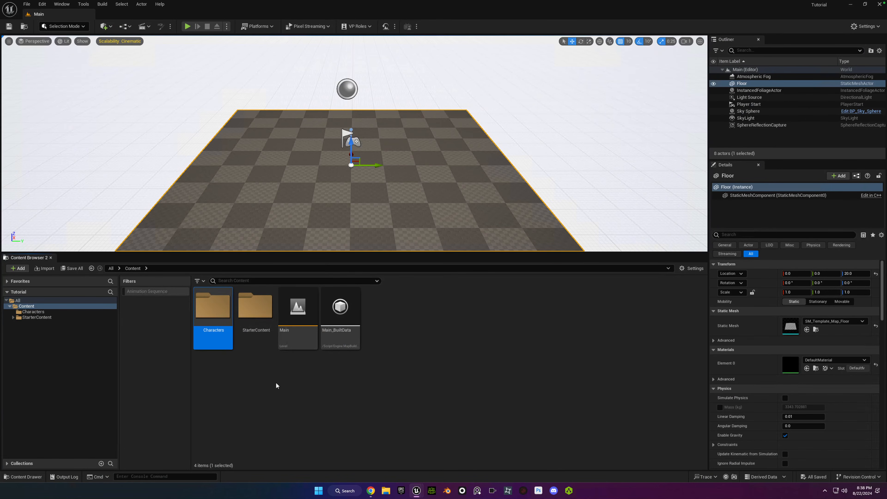
pyautogui.click(263, 347)
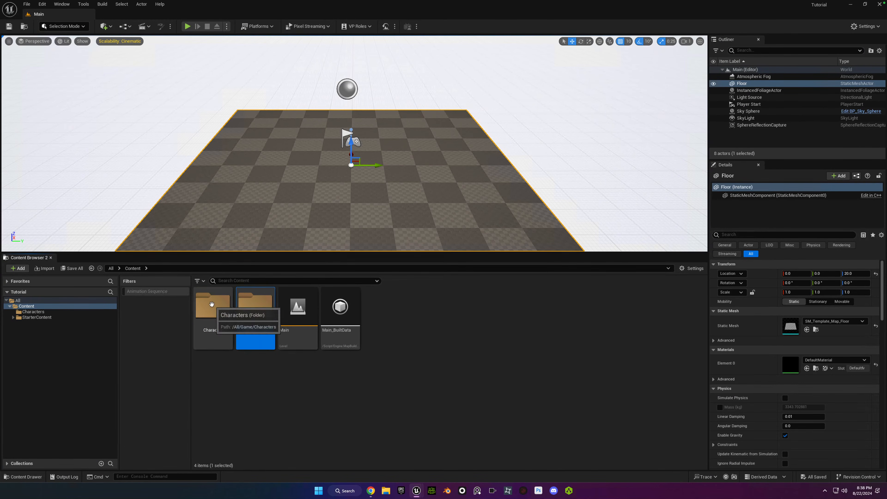
pyautogui.click(212, 304)
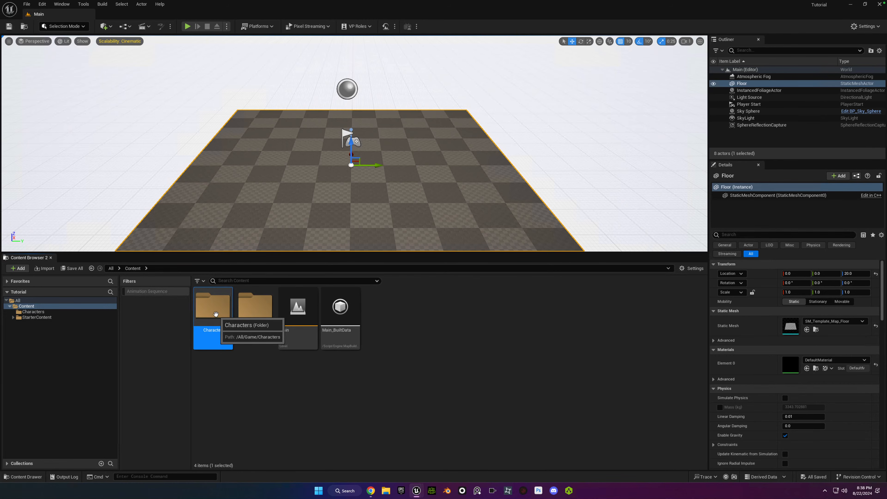
pyautogui.doubleClick(218, 316)
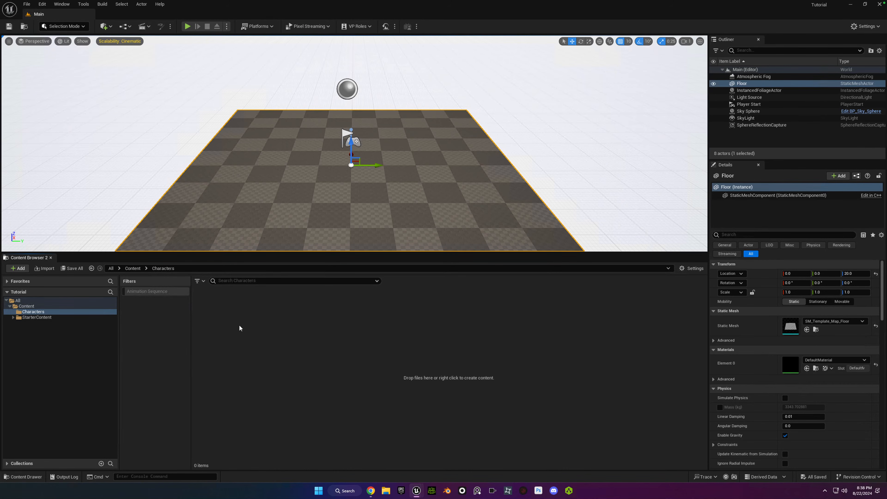
pyautogui.rightClick(253, 316)
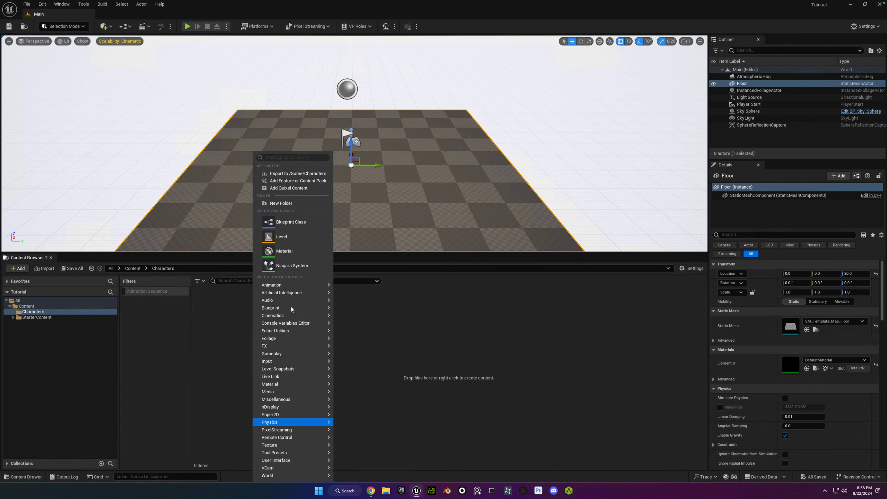
pyautogui.click(281, 203)
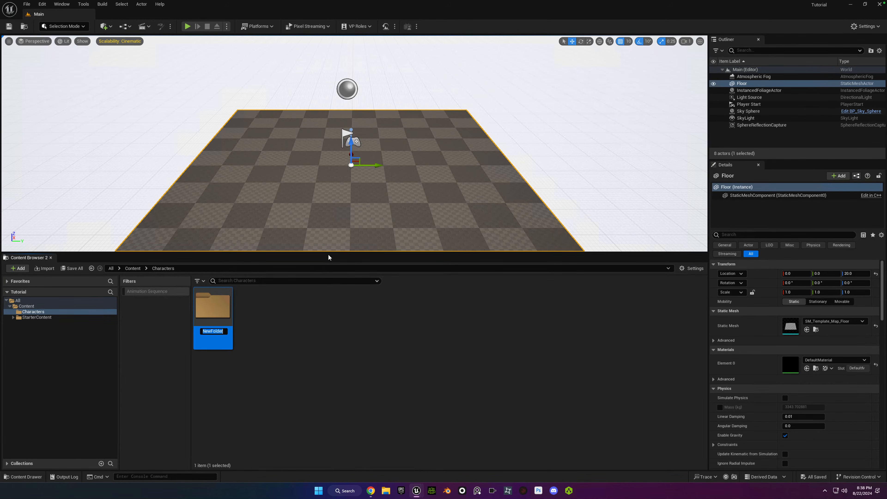
pyautogui.write('Mixamo')
pyautogui.press('Return')
# Create a subfolder named Retarget_Source_SK inside the project's Mixamo folder and open it.
pyautogui.doubleClick(213, 307)
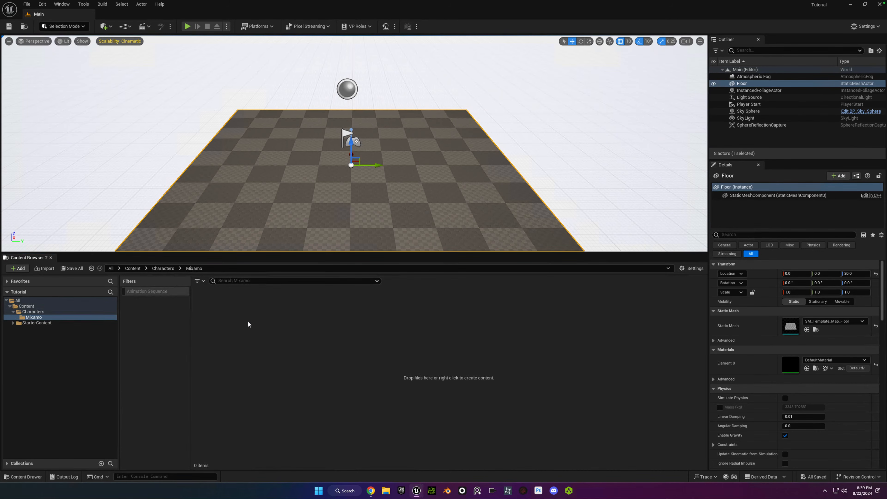
pyautogui.rightClick(230, 314)
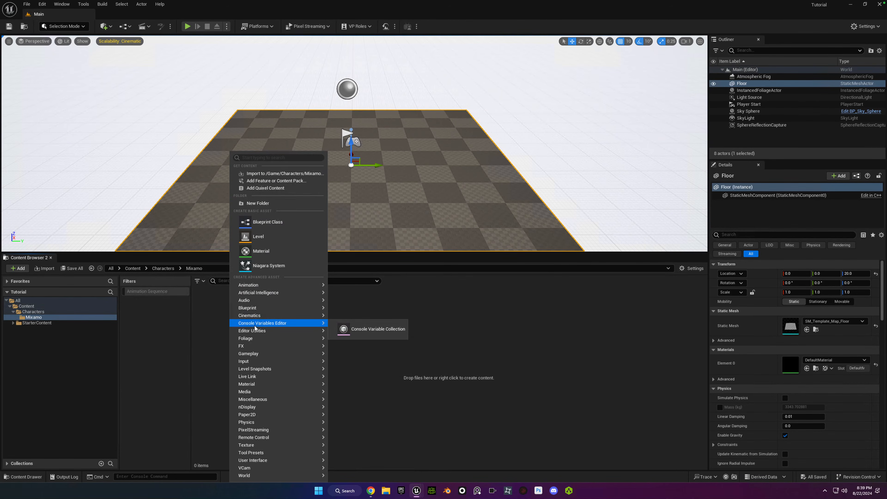
pyautogui.click(267, 203)
pyautogui.hotkey('ctrl', 'v')
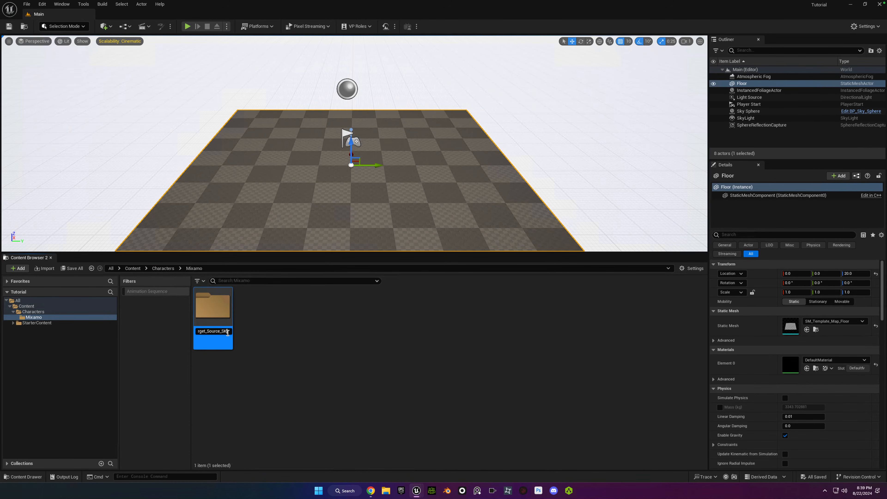
pyautogui.press('Return')
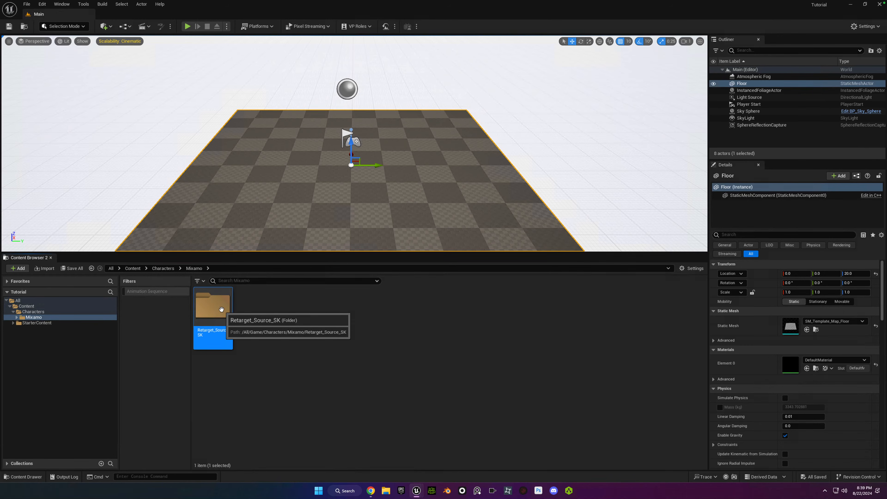
pyautogui.doubleClick(216, 311)
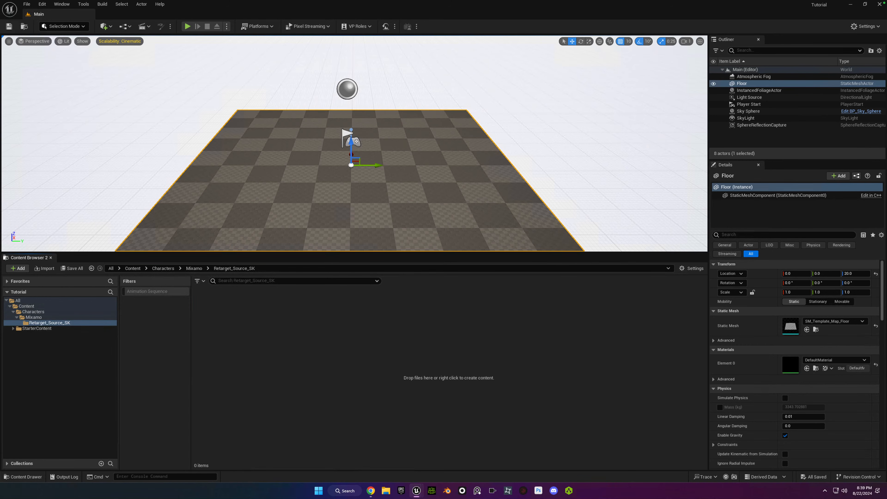
# Choose Retarget_Source_SK_Ch36_nonPBR.fbx from Desktop/Characters/Mixamo/Retarget_Source_SK for import into the project's Retarget_Source_SK folder.
pyautogui.rightClick(264, 387)
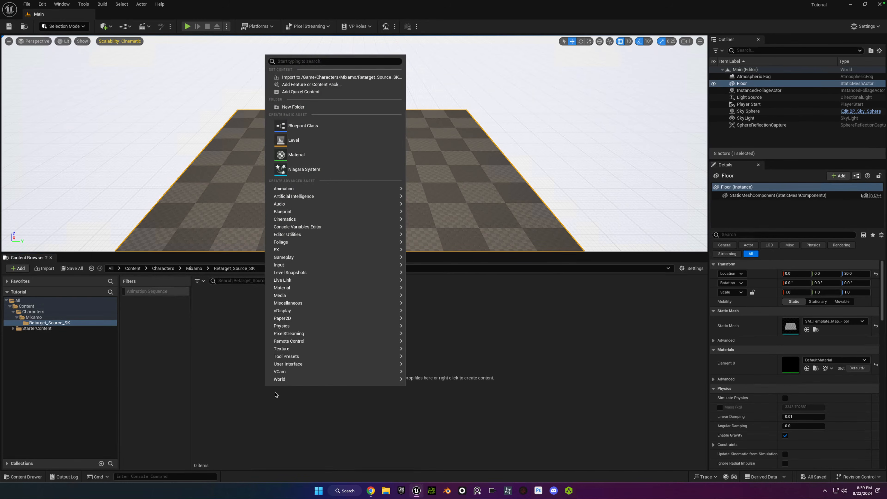
pyautogui.moveTo(287, 288)
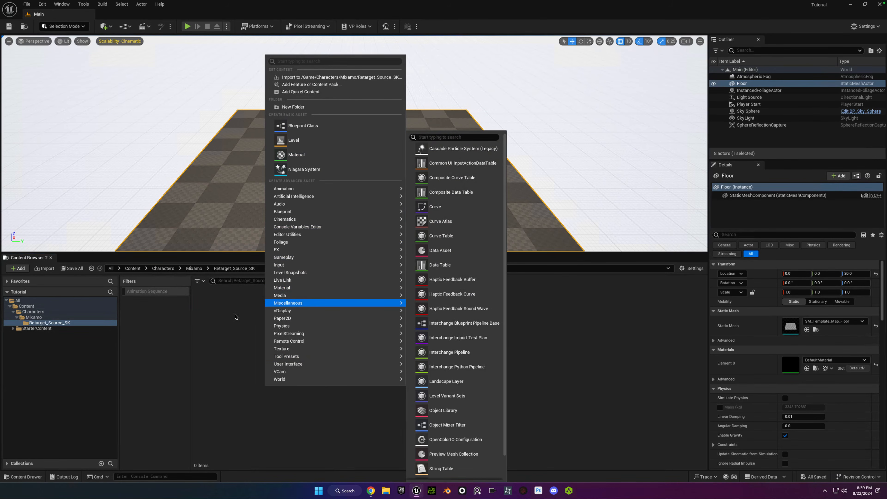
pyautogui.click(235, 315)
pyautogui.rightClick(235, 316)
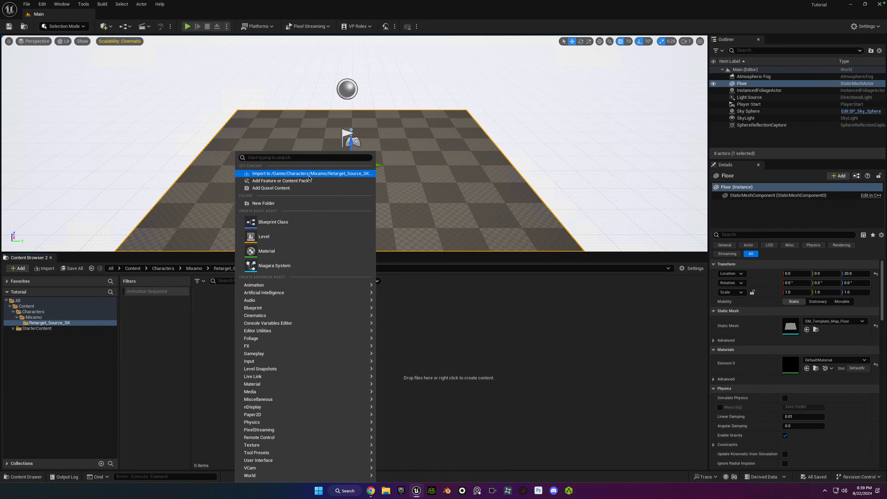
pyautogui.click(309, 174)
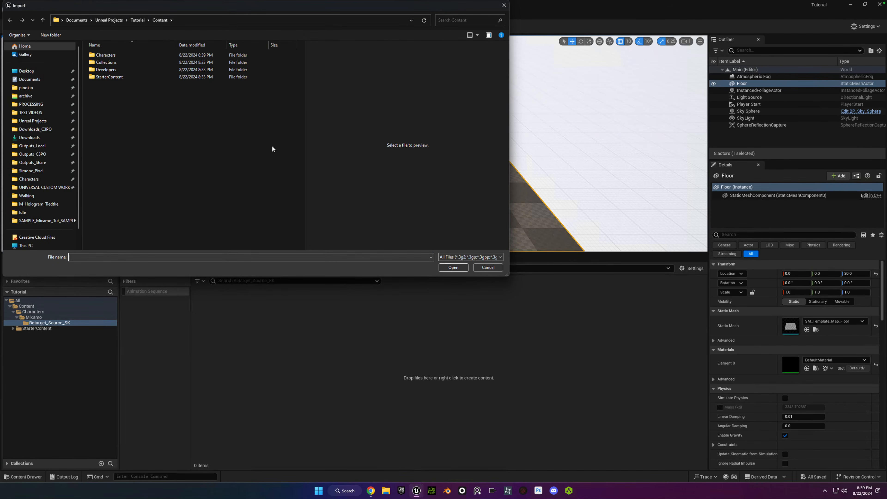
pyautogui.click(28, 70)
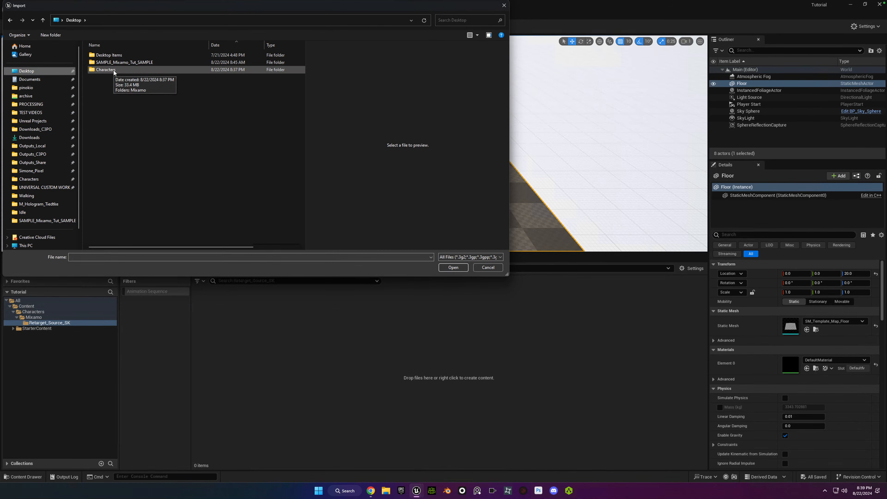
pyautogui.doubleClick(114, 70)
pyautogui.doubleClick(111, 56)
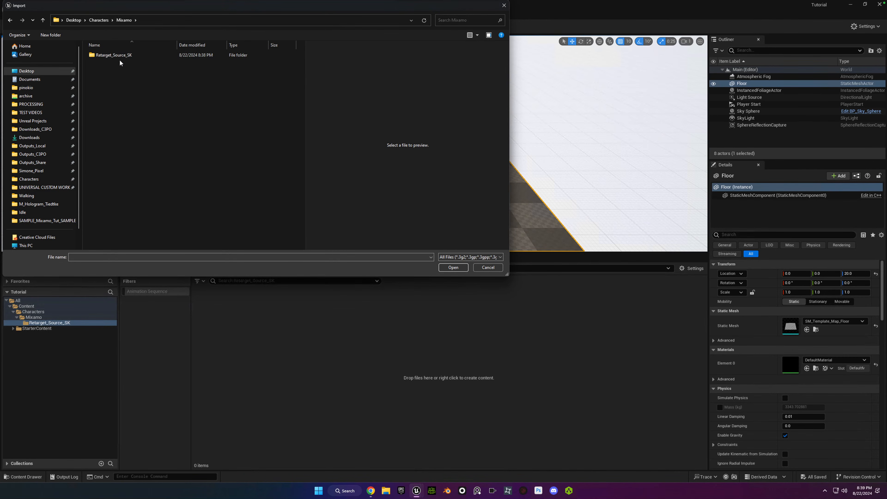
pyautogui.doubleClick(119, 57)
pyautogui.click(122, 58)
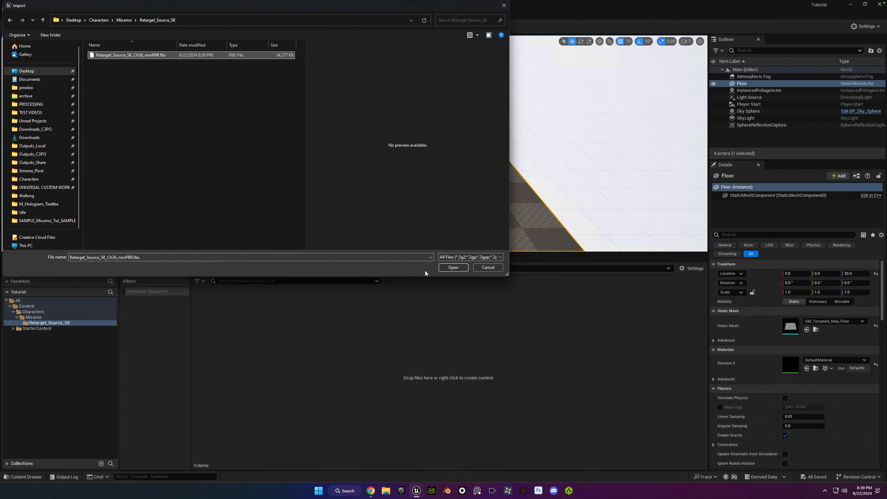
pyautogui.click(453, 268)
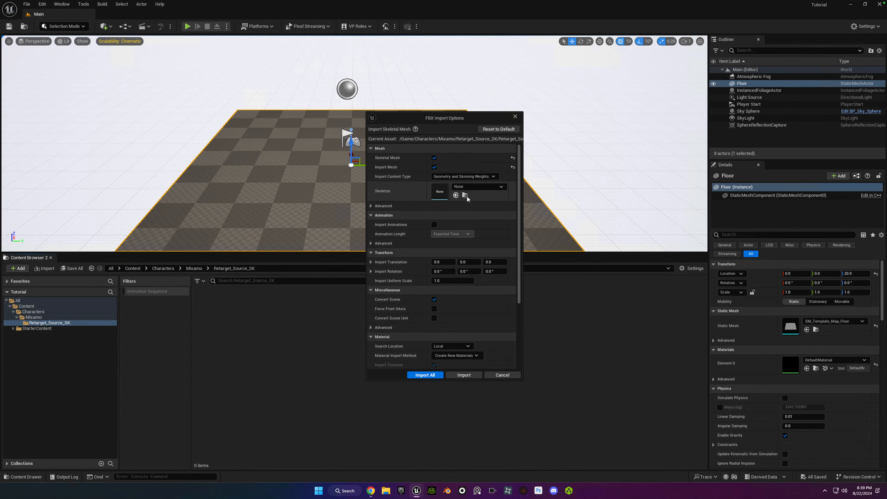
# Enable Import Animations in the FBX import options and set Animation Length to Animated Time.
pyautogui.scroll(-1, 518, 203)
pyautogui.moveTo(518, 201); pyautogui.dragTo(519, 199)
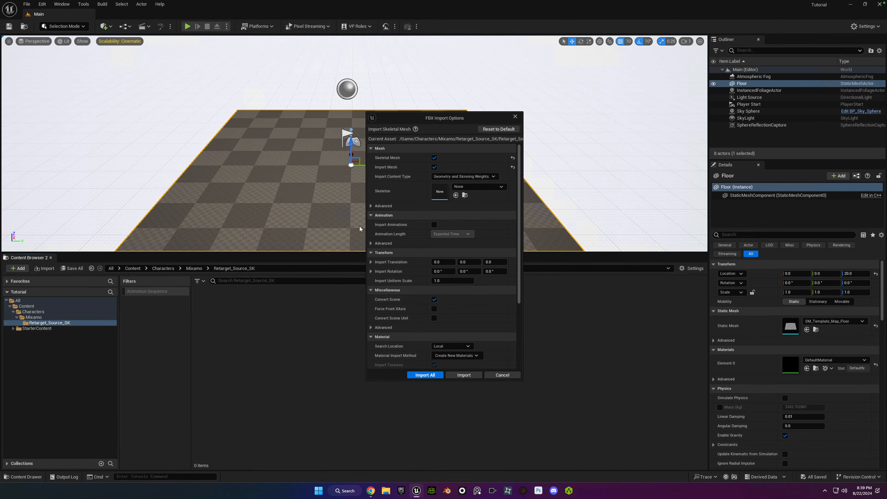
pyautogui.click(434, 226)
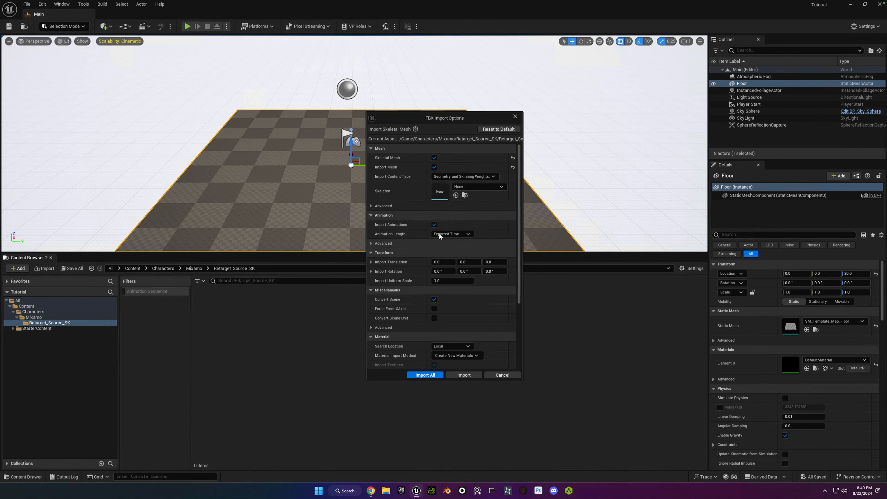
pyautogui.click(451, 234)
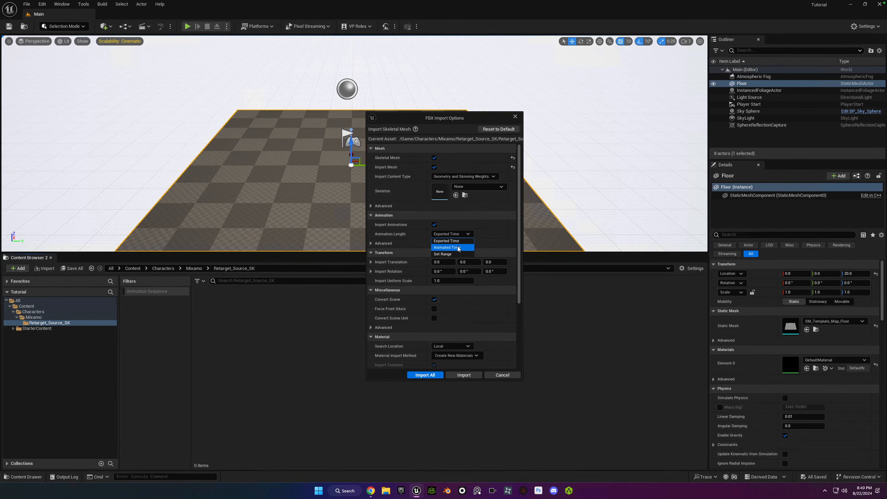
pyautogui.click(458, 247)
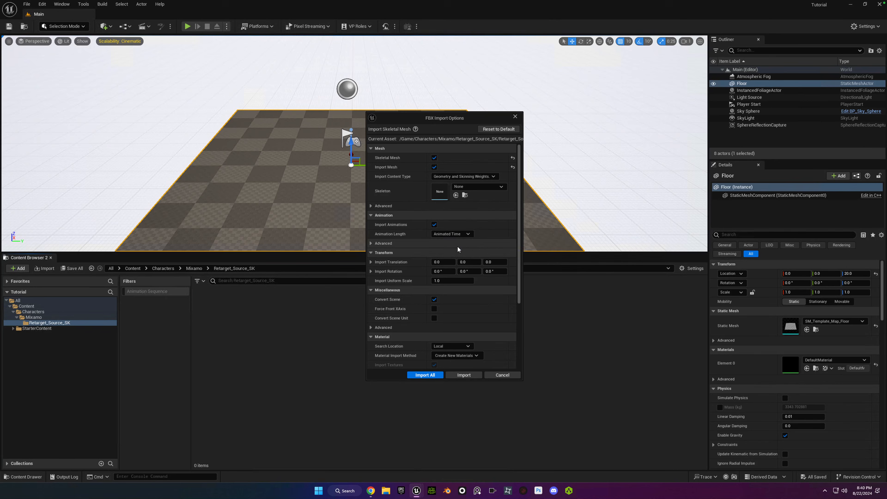
# Enable Use T0 As Ref Pose and Import Morph Targets in the advanced mesh import options.
pyautogui.click(371, 206)
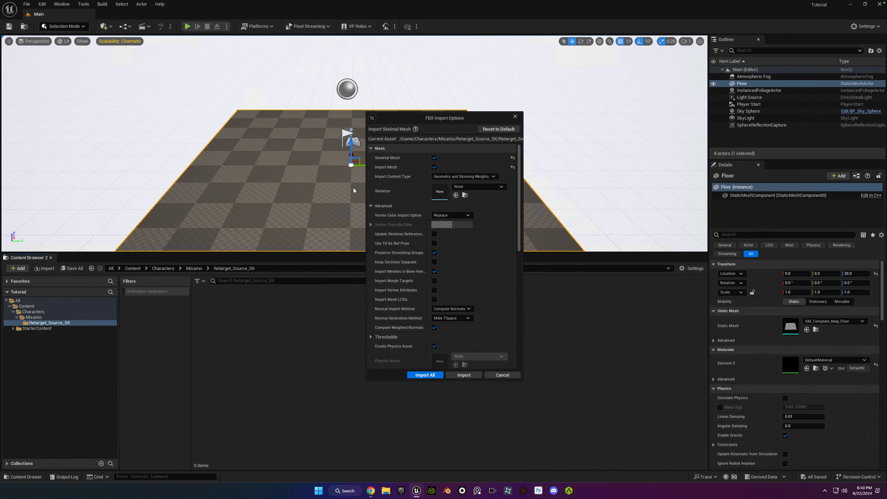
pyautogui.click(371, 206)
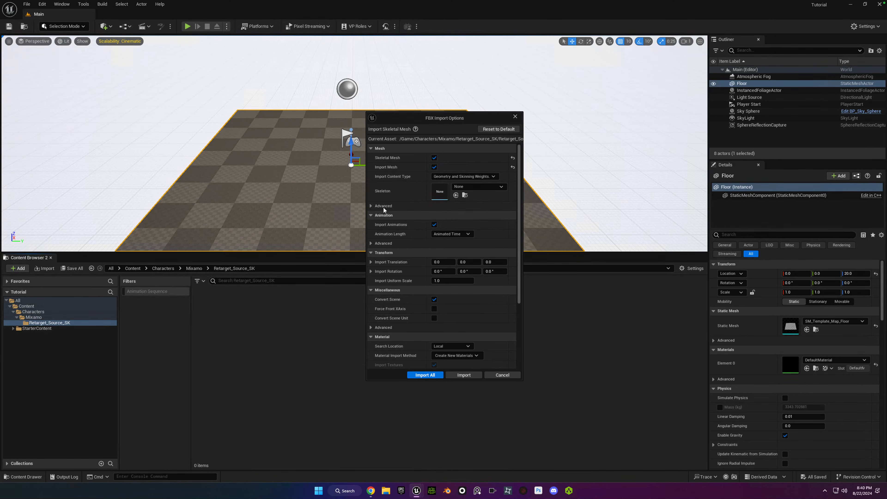
pyautogui.click(372, 206)
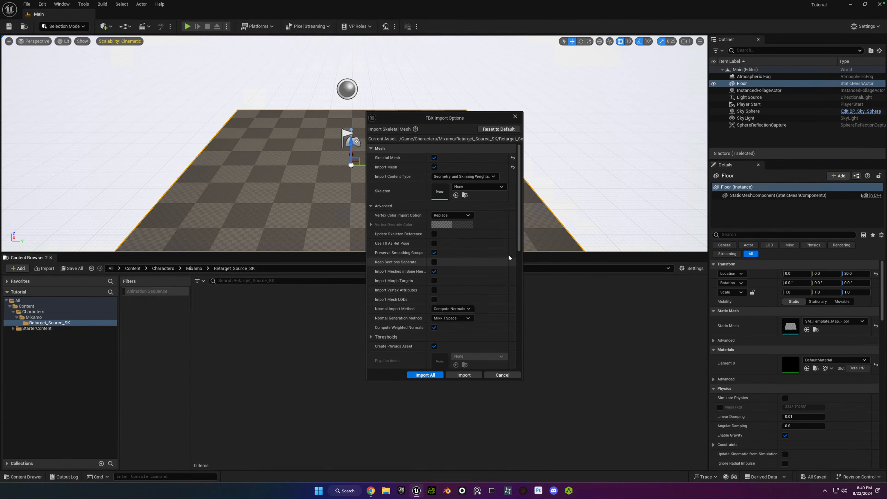
pyautogui.scroll(-5, 520, 234)
pyautogui.scroll(5, 520, 229)
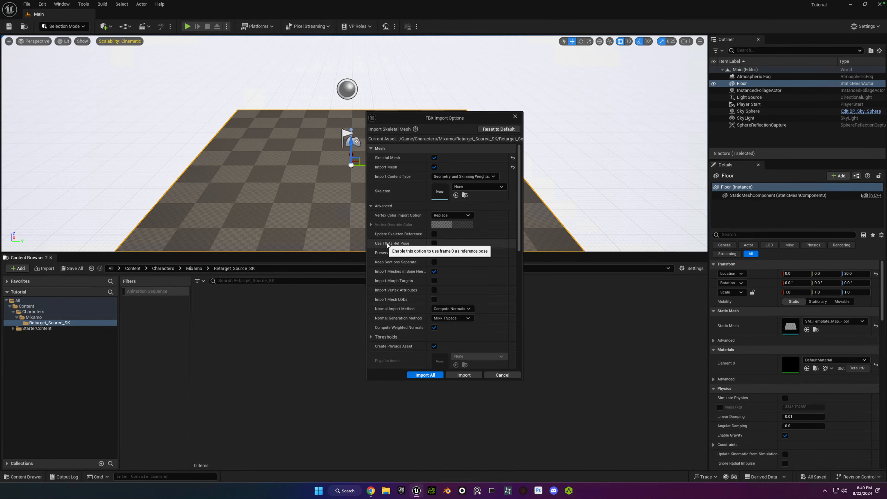
pyautogui.click(434, 243)
pyautogui.click(434, 253)
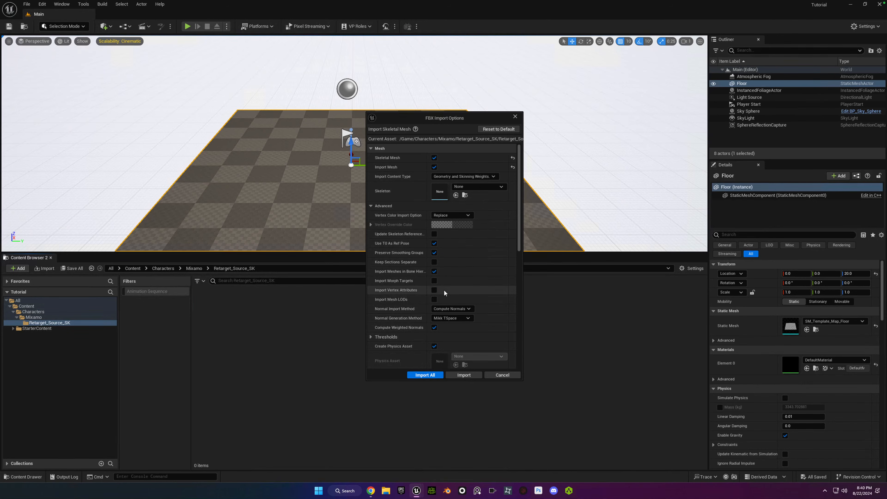
pyautogui.click(435, 281)
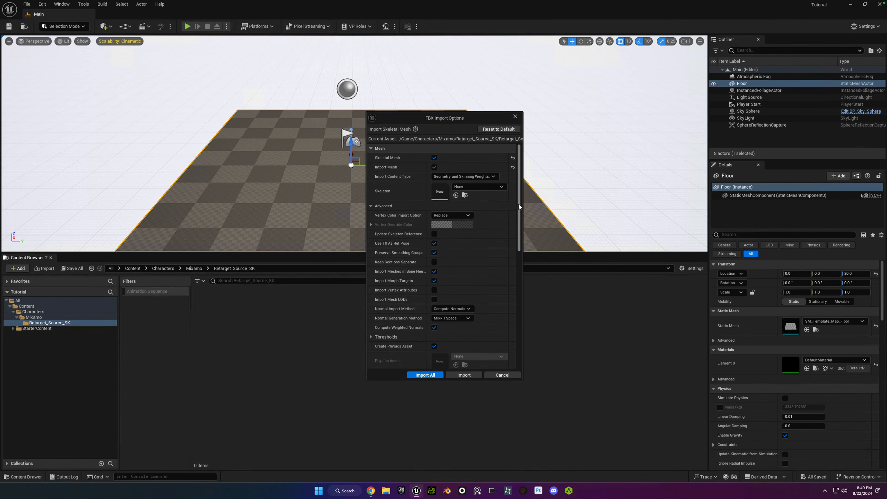
# Review the remaining FBX import options and import the mannequin with all assets into the Retarget_Source_SK folder.
pyautogui.moveTo(519, 207); pyautogui.dragTo(518, 246)
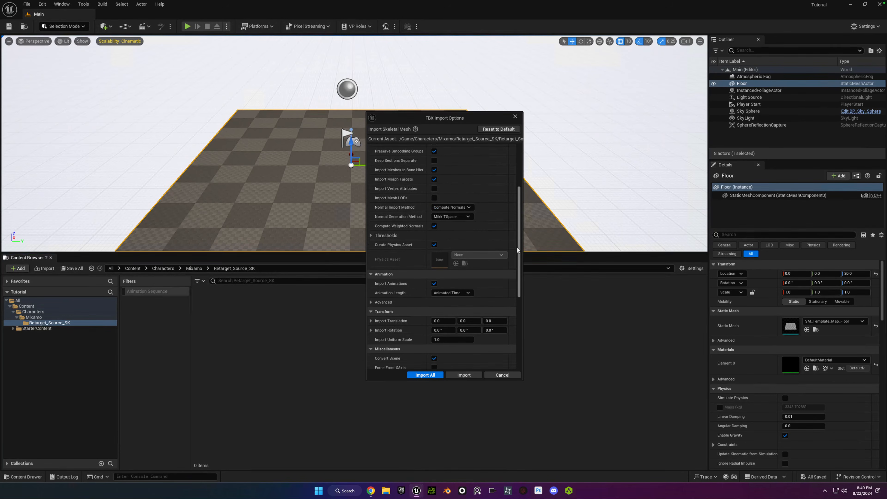
pyautogui.scroll(-1, 494, 270)
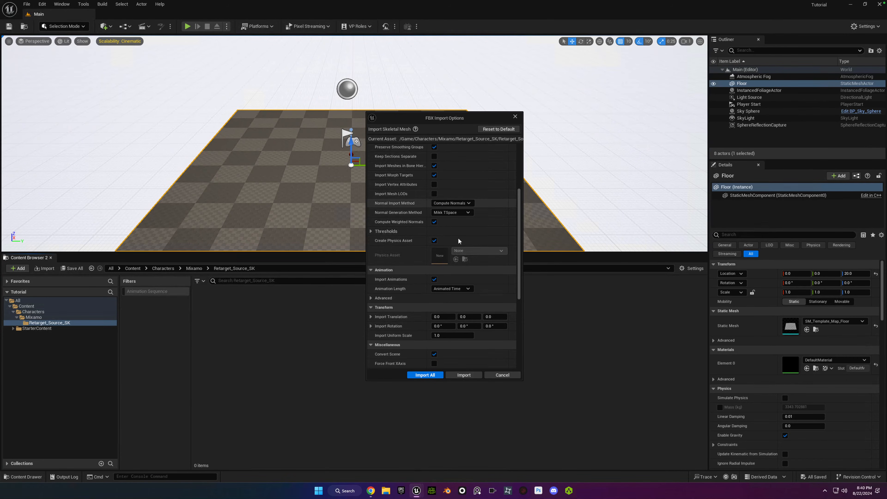
pyautogui.moveTo(520, 234); pyautogui.dragTo(519, 213)
pyautogui.scroll(-3, 519, 214)
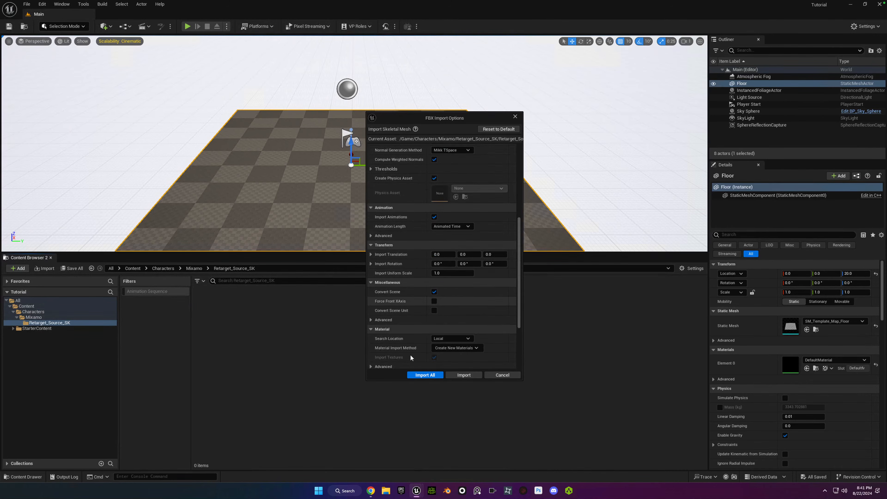
pyautogui.click(423, 376)
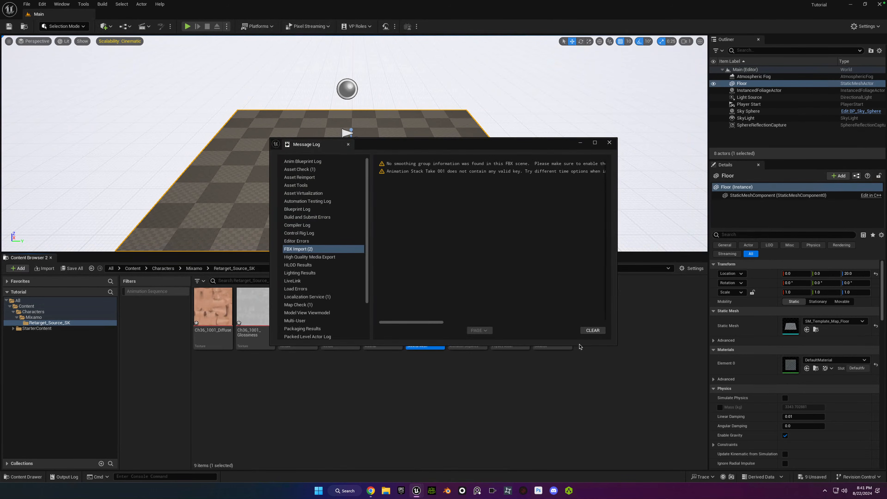
# Clear the FBX Import messages, close the Message Log, and deselect the imported assets.
pyautogui.click(590, 330)
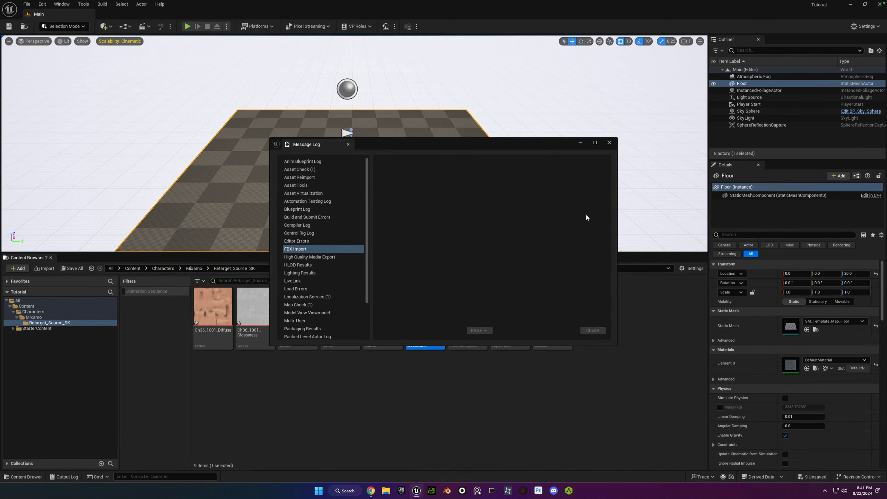
pyautogui.click(610, 142)
pyautogui.click(386, 364)
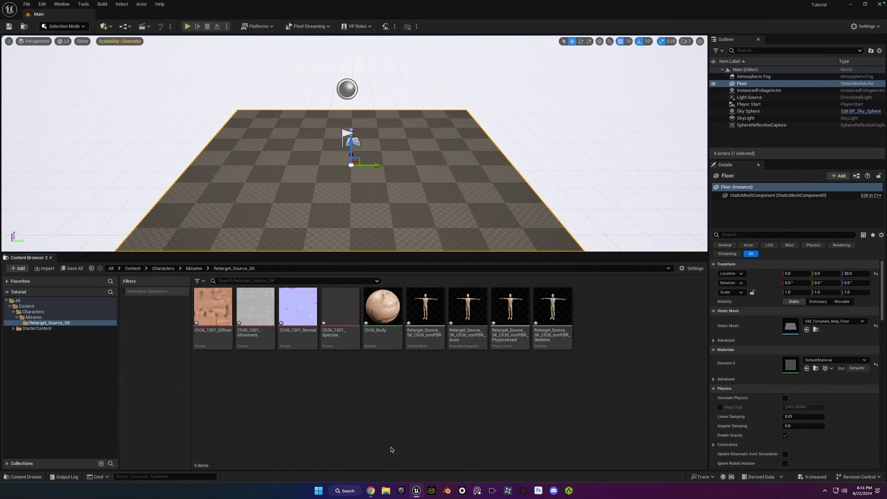
# Switch to Mixamo in the browser, search its animations for "walk", and apply the third result, Walking, to the mannequin.
pyautogui.click(372, 491)
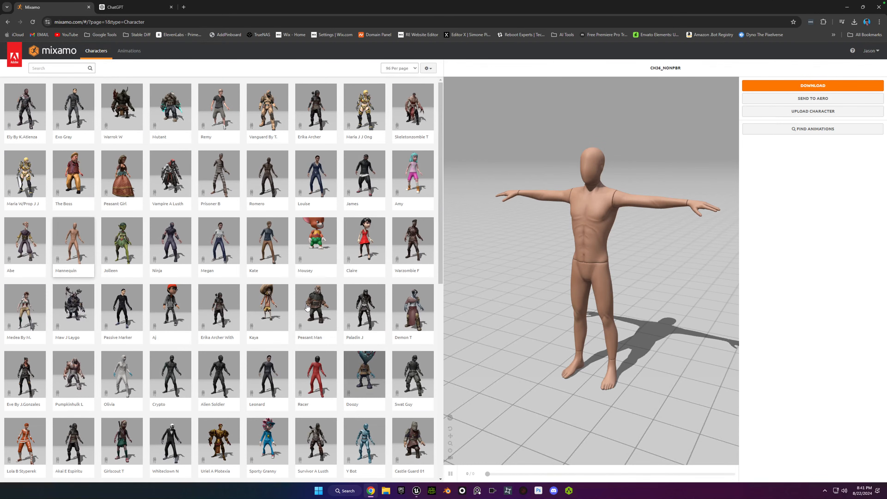
pyautogui.click(128, 55)
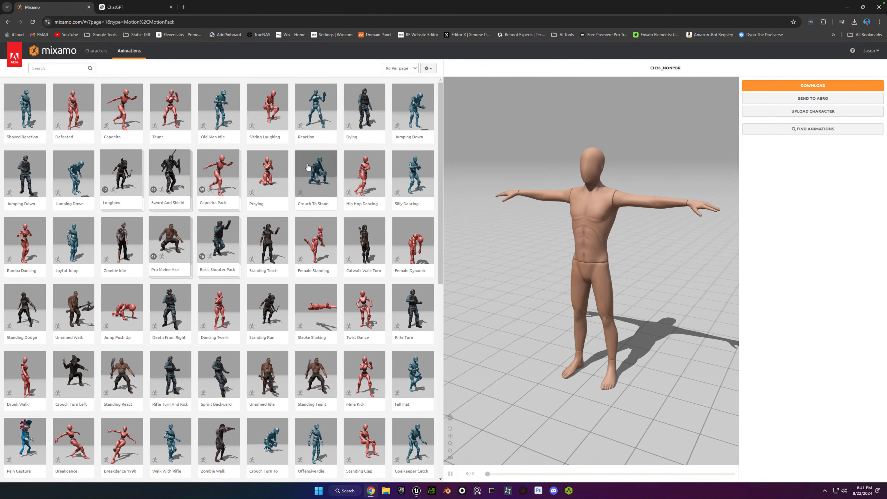
pyautogui.click(54, 66)
pyautogui.write('walk')
pyautogui.press('Return')
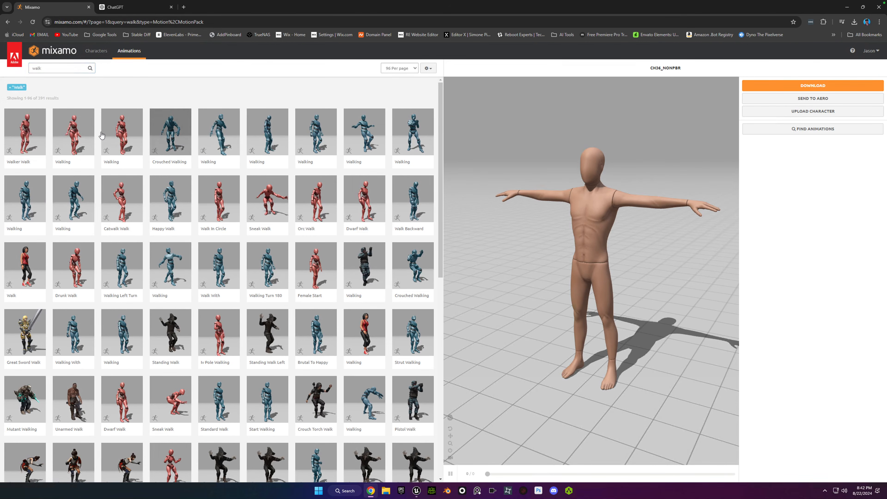
pyautogui.click(122, 133)
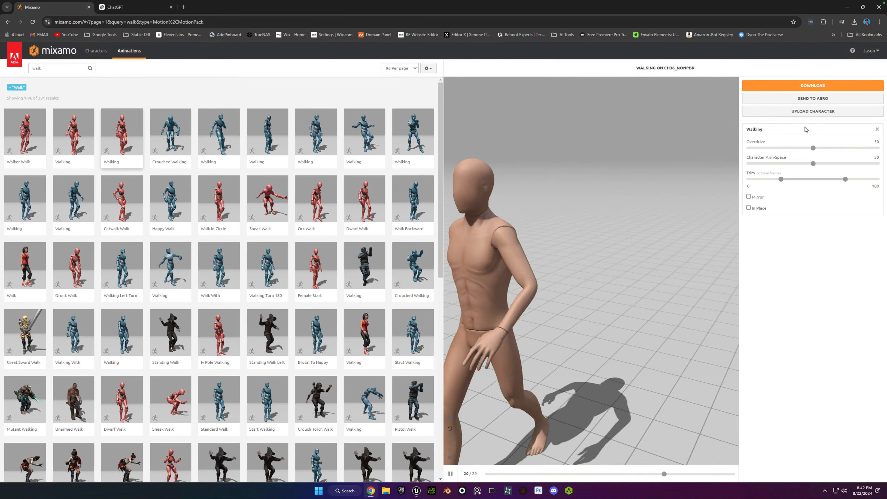
# Start downloading the Walking animation as FBX Binary with Skin set to Without Skin.
pyautogui.click(798, 88)
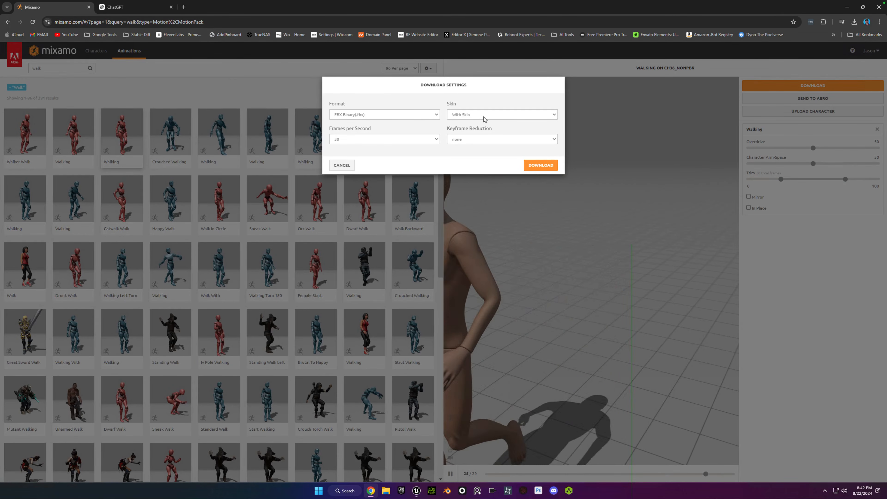
pyautogui.click(466, 115)
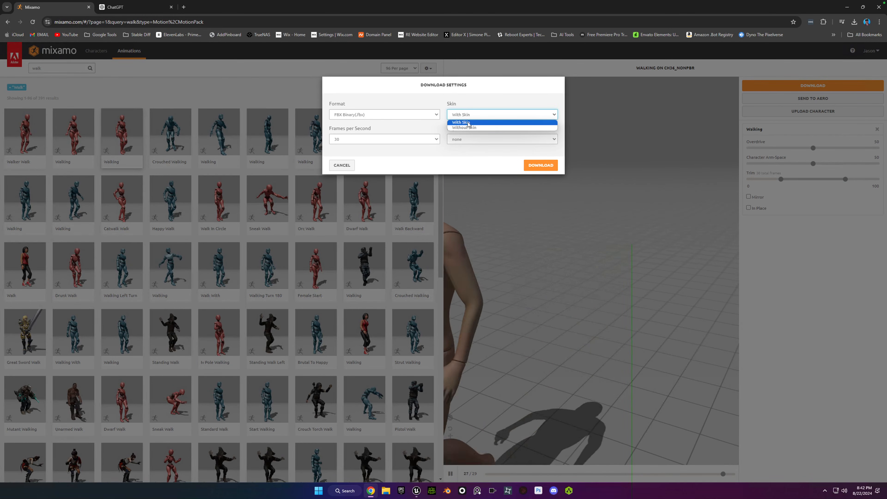
pyautogui.click(467, 128)
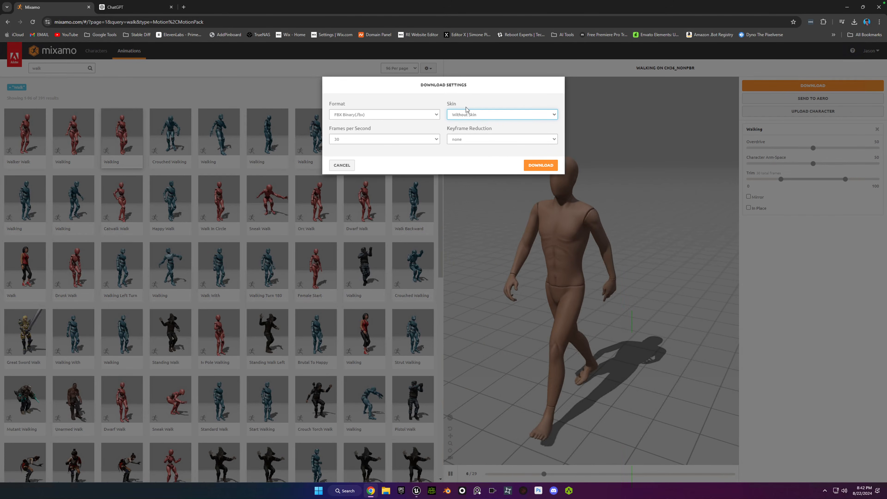
pyautogui.click(542, 167)
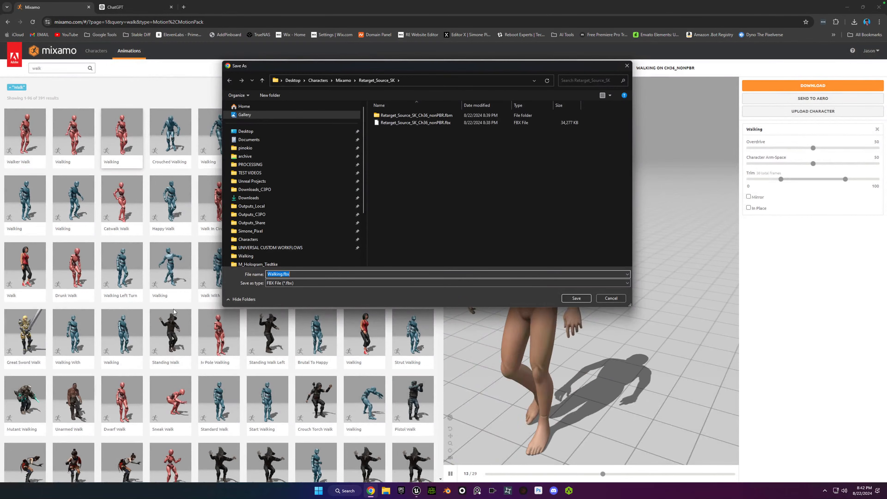
# Create a folder named Animations inside Desktop/Characters/Mixamo for the download and open it.
pyautogui.click(284, 132)
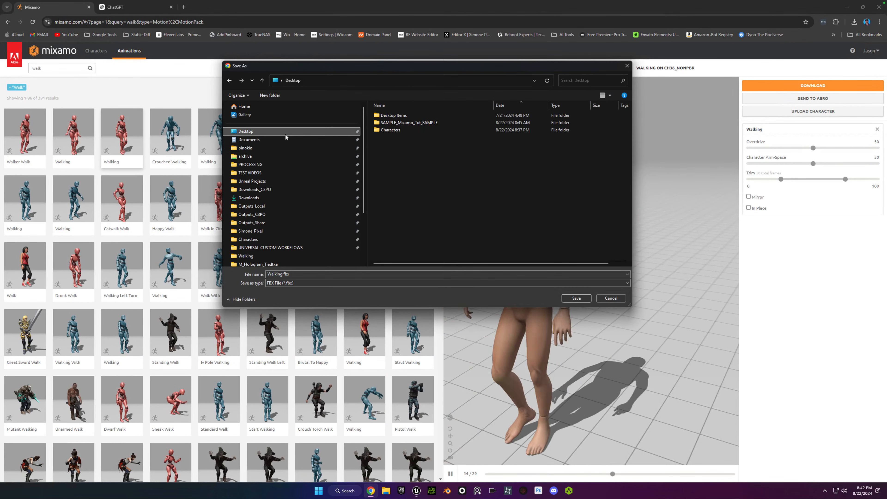
pyautogui.click(377, 132)
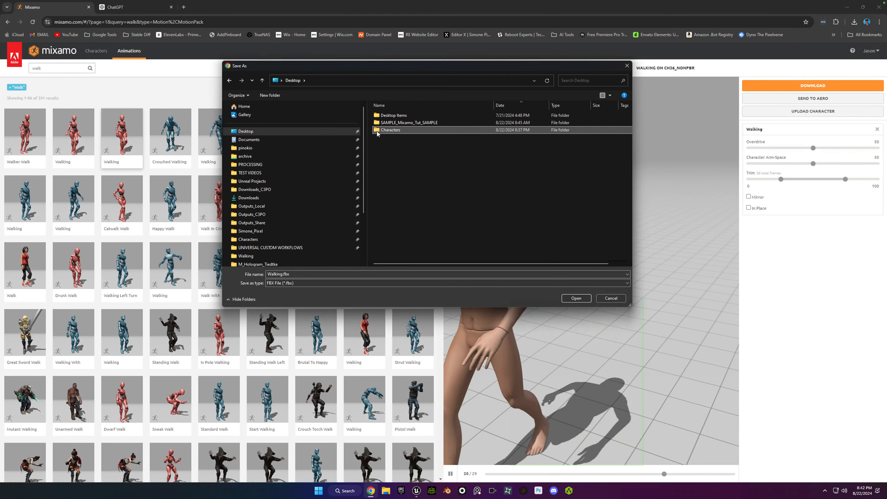
pyautogui.doubleClick(378, 131)
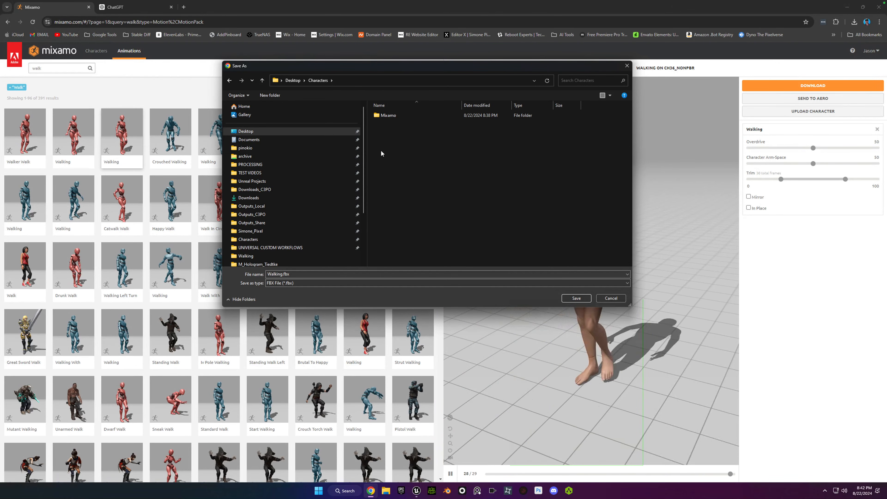
pyautogui.doubleClick(383, 118)
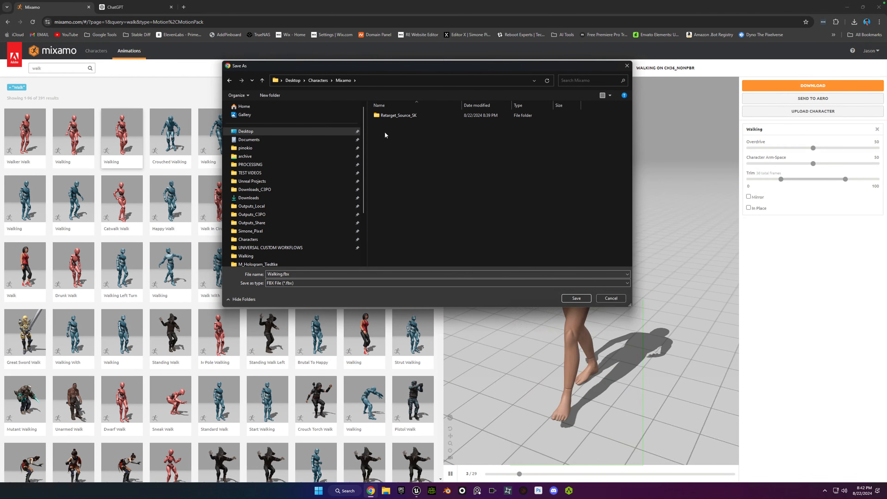
pyautogui.click(264, 97)
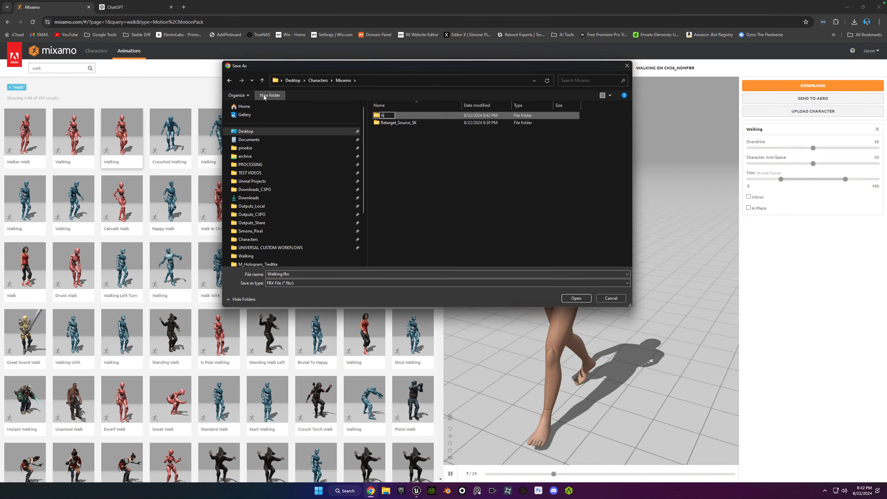
pyautogui.press('Return')
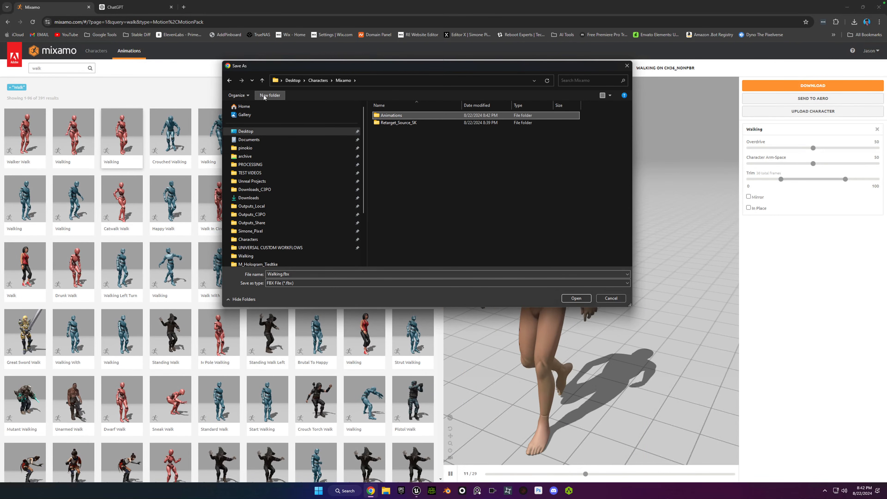
pyautogui.doubleClick(376, 116)
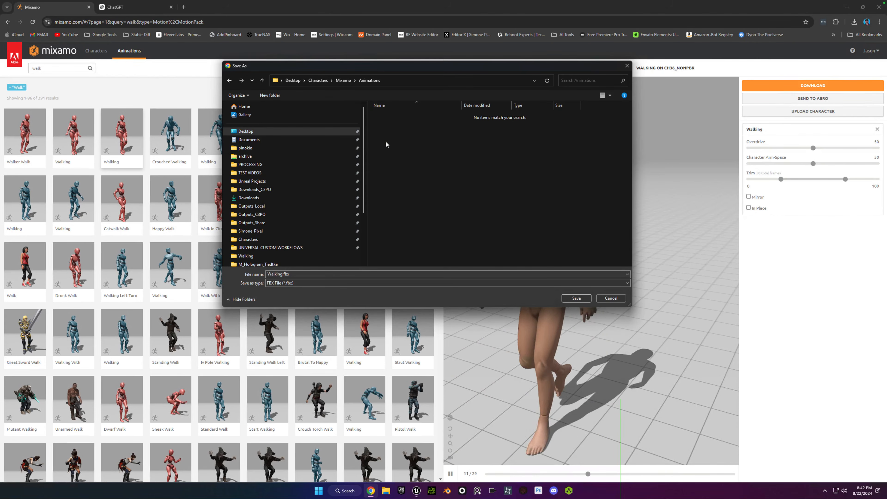
# Create a Walk subfolder inside Animations and save the animation there as Walking.fbx.
pyautogui.click(276, 98)
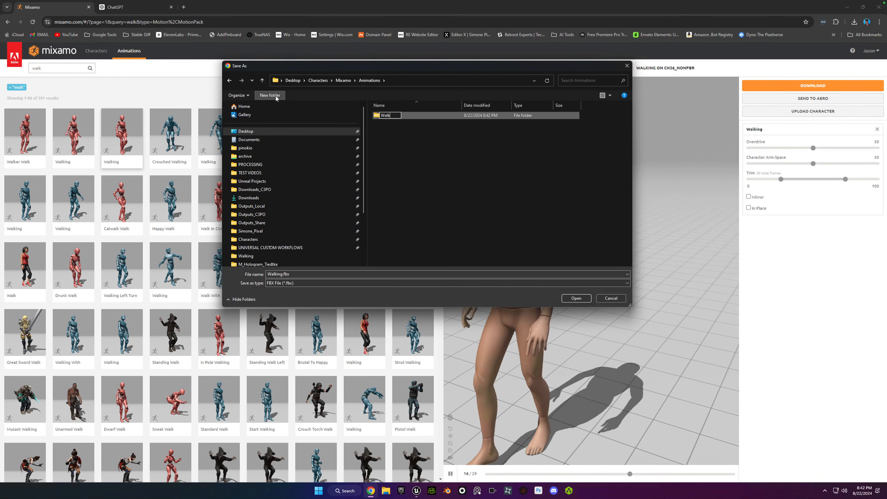
pyautogui.press('Return')
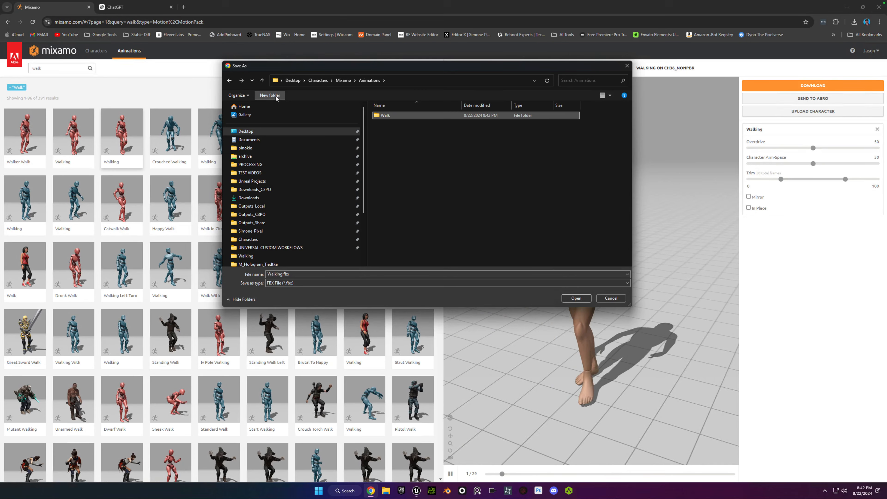
pyautogui.doubleClick(379, 117)
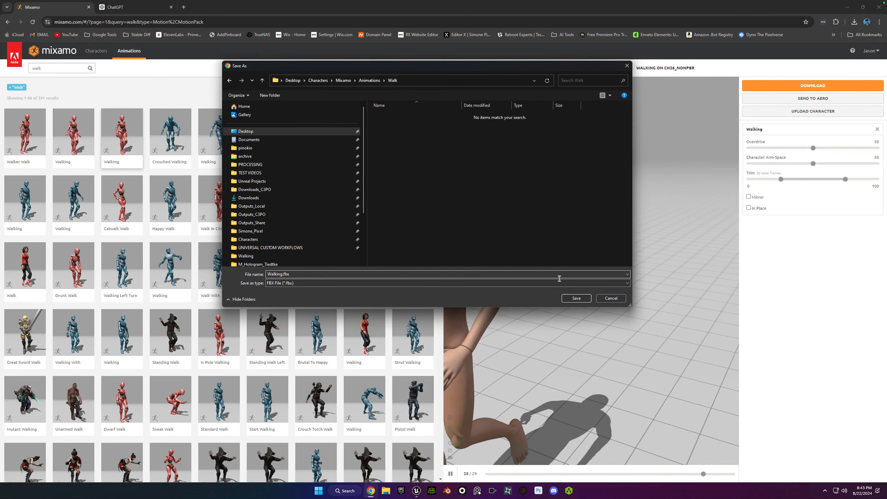
pyautogui.click(576, 298)
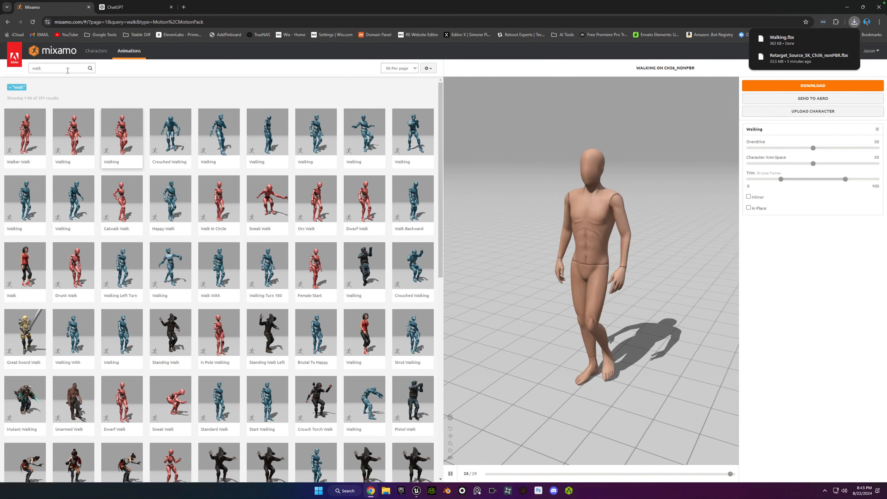
# Download the fifth walk result, Walking, without skin at 60 frames per second and save it as Walking (1).fbx in the Walk folder.
pyautogui.click(66, 69)
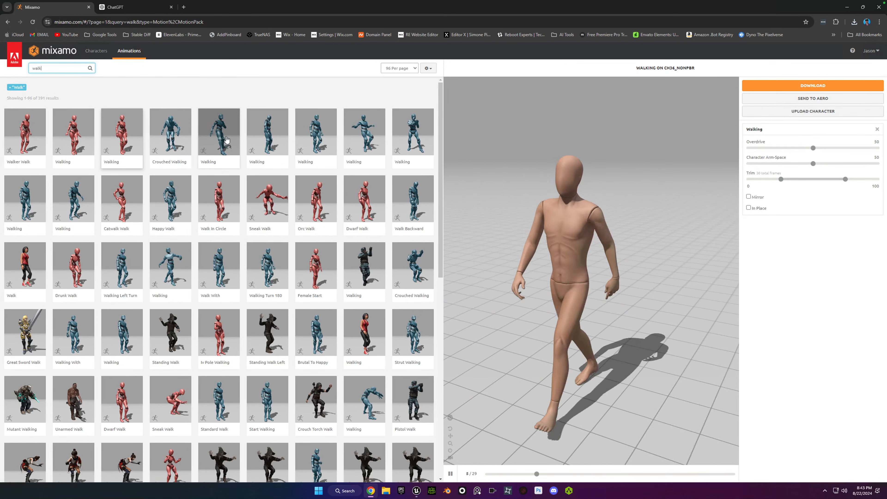
pyautogui.click(227, 139)
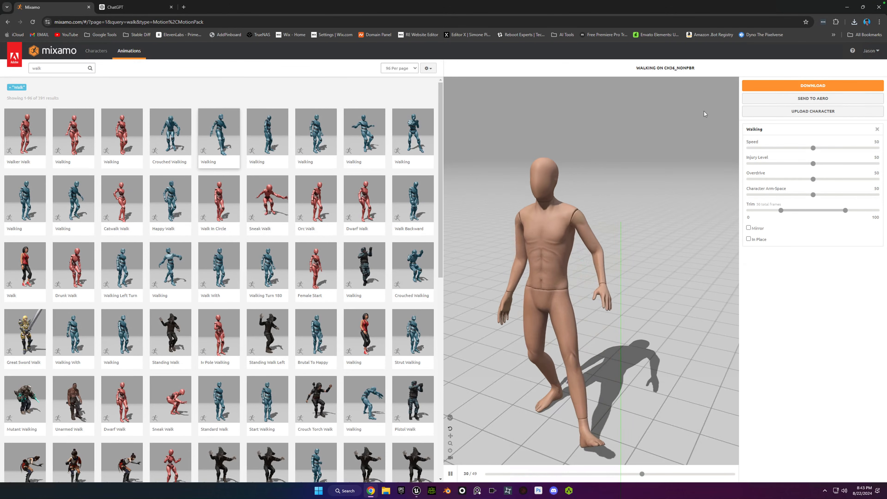
pyautogui.click(769, 88)
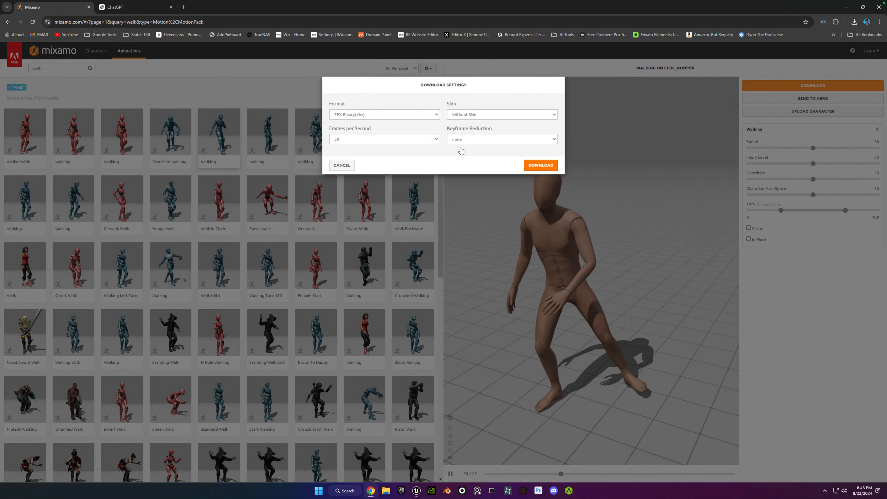
pyautogui.click(426, 141)
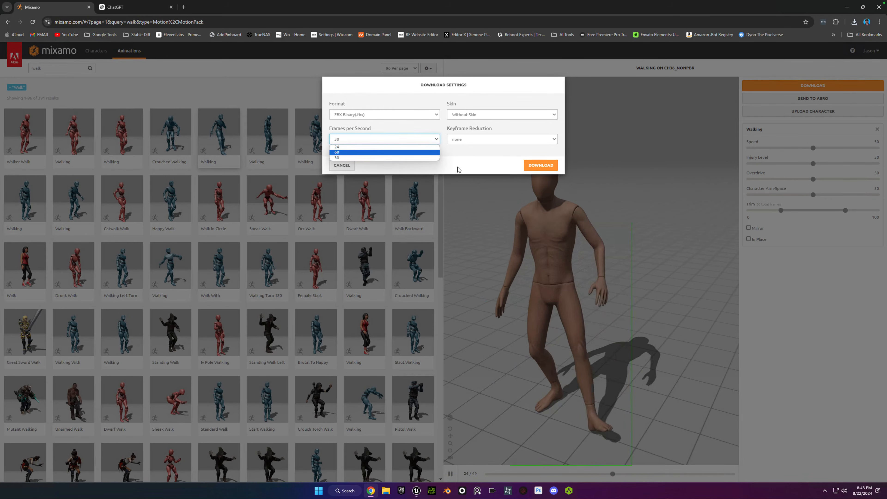
pyautogui.click(384, 152)
pyautogui.click(541, 165)
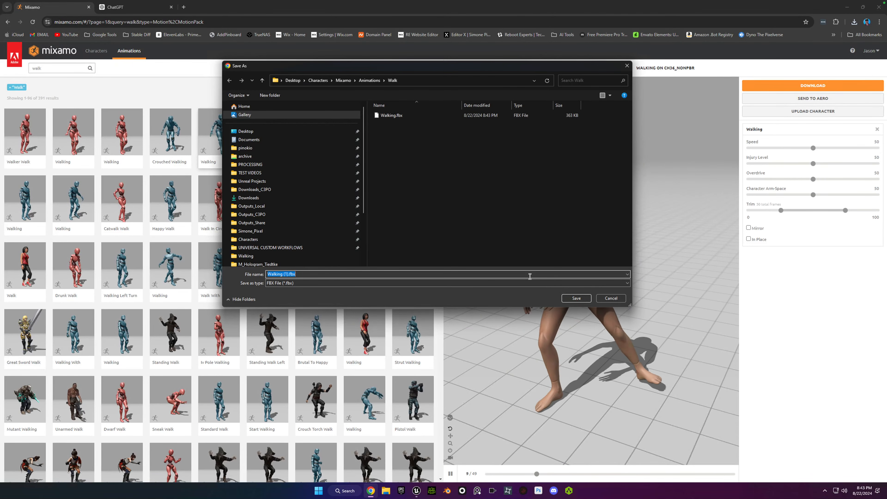
pyautogui.click(576, 298)
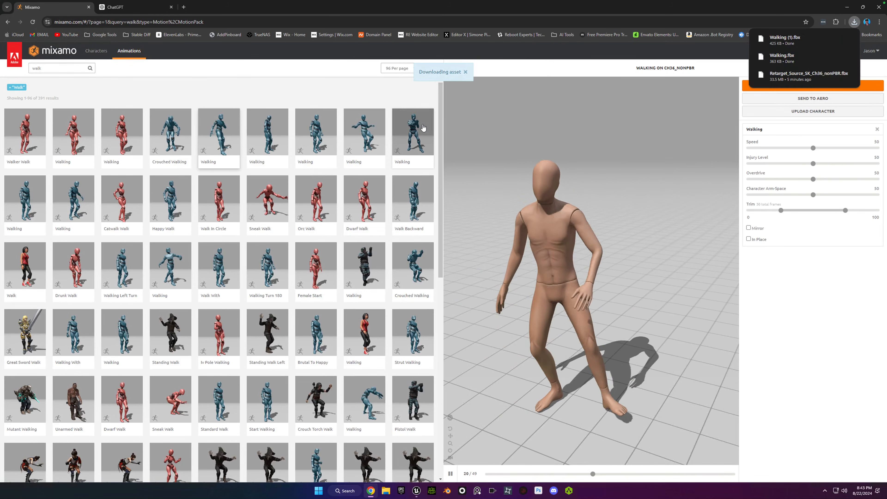
# Search Mixamo for run animations and start downloading the Fast Run animation with the current download settings.
pyautogui.click(51, 68)
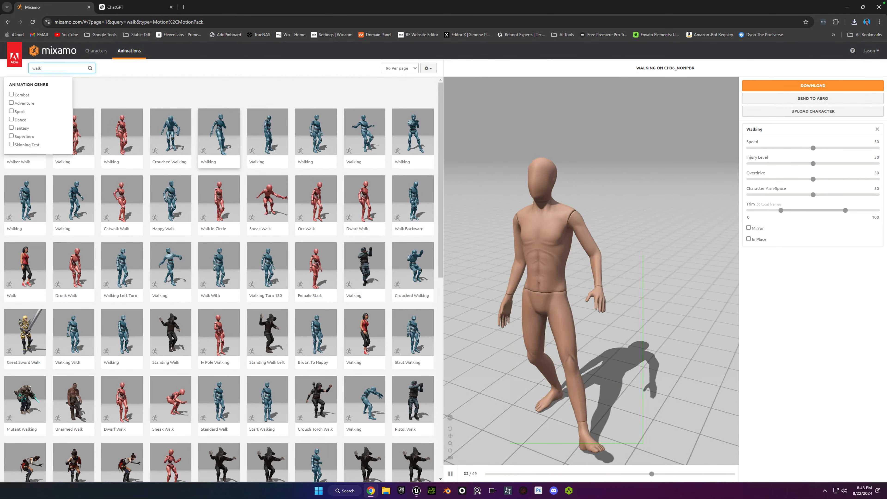
pyautogui.hotkey('ctrl', 'a')
pyautogui.press('Return')
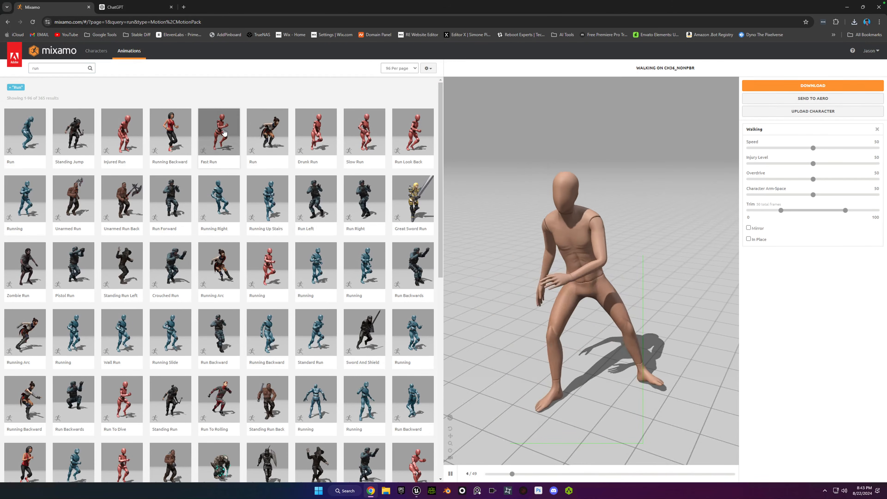
pyautogui.click(226, 132)
pyautogui.click(809, 91)
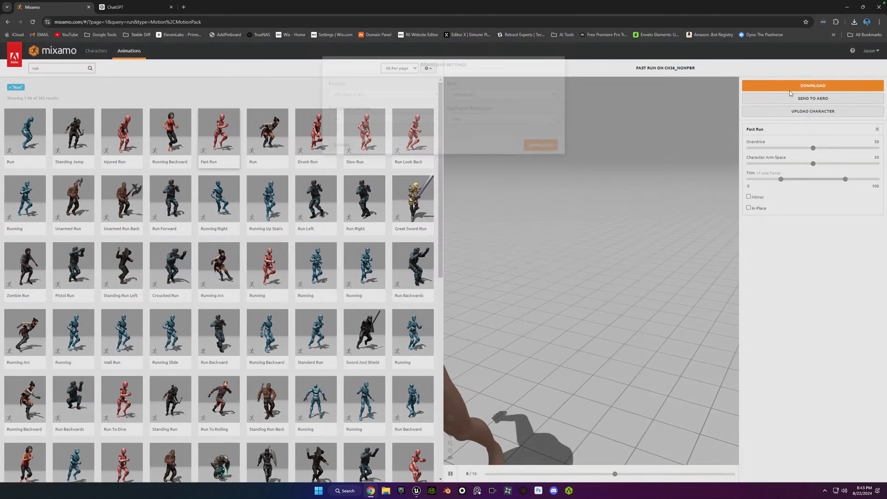
pyautogui.click(551, 167)
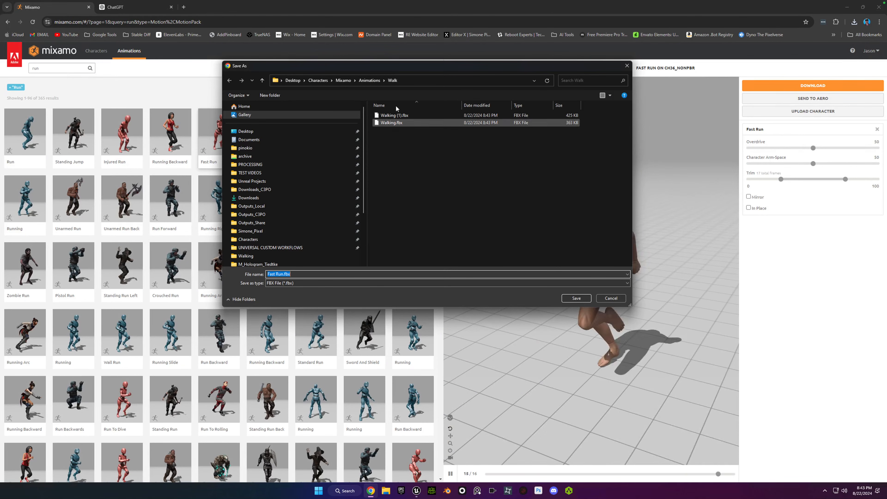
# Create a Run subfolder inside Animations and save the download there as Fast Run.fbx.
pyautogui.click(369, 80)
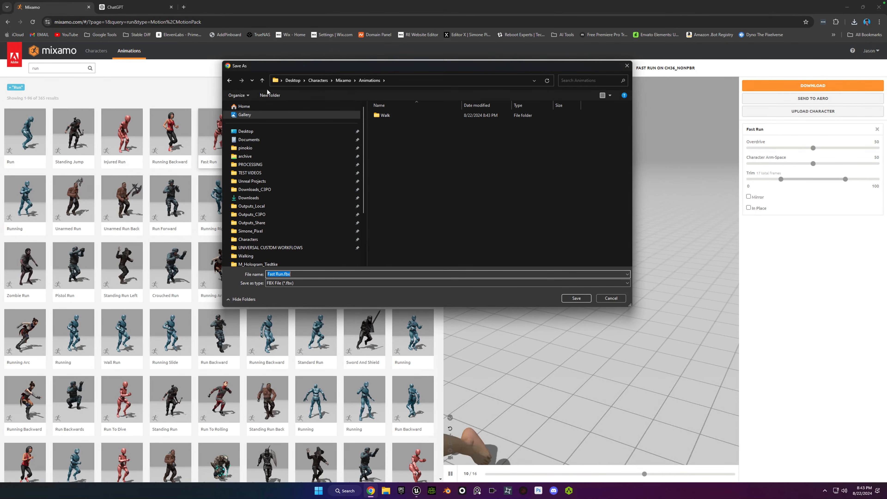
pyautogui.click(270, 95)
pyautogui.write('Run')
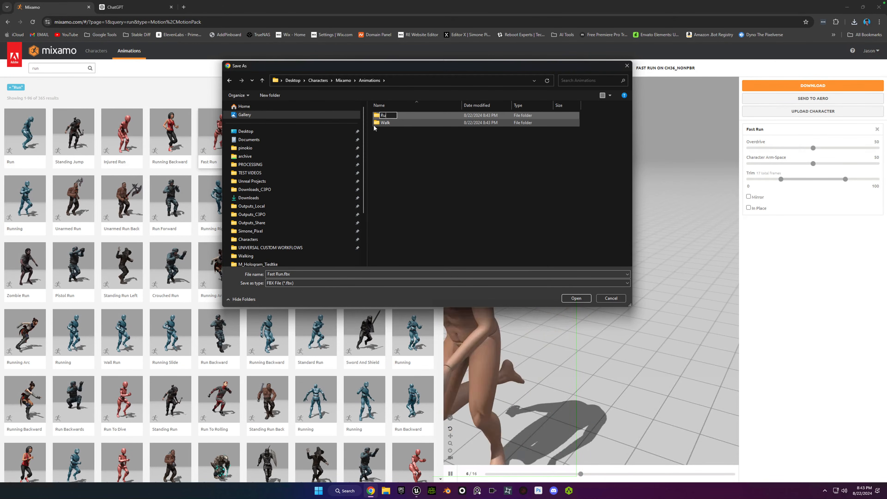
pyautogui.press('Return')
pyautogui.press('Return')
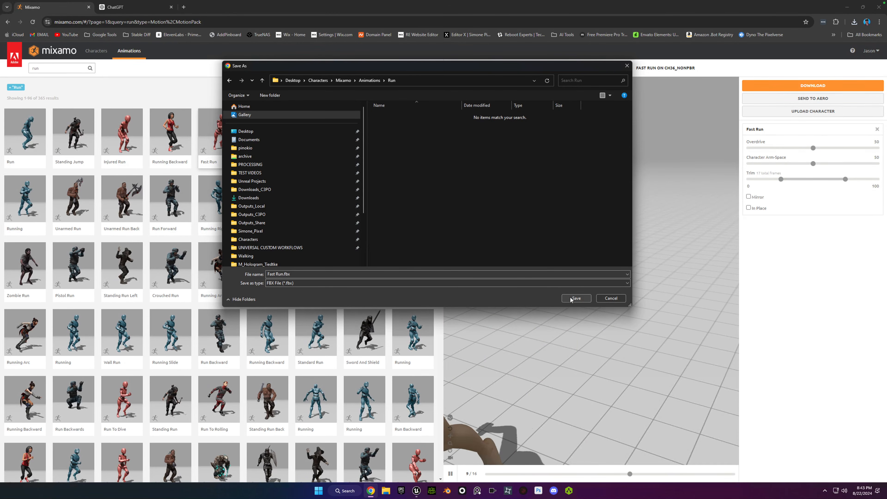
pyautogui.click(576, 298)
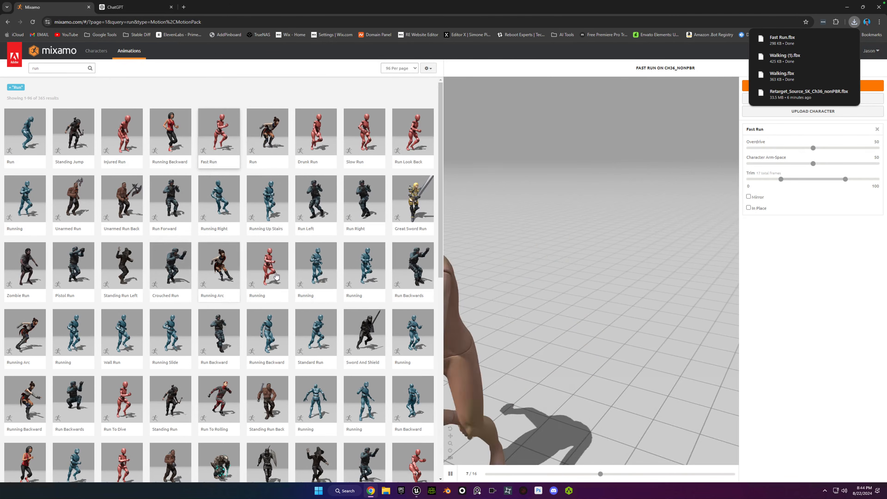
# Download the red-figure Running animation as FBX Binary without skin at 30 frames per second and save it as Running.fbx in the Run folder.
pyautogui.click(268, 271)
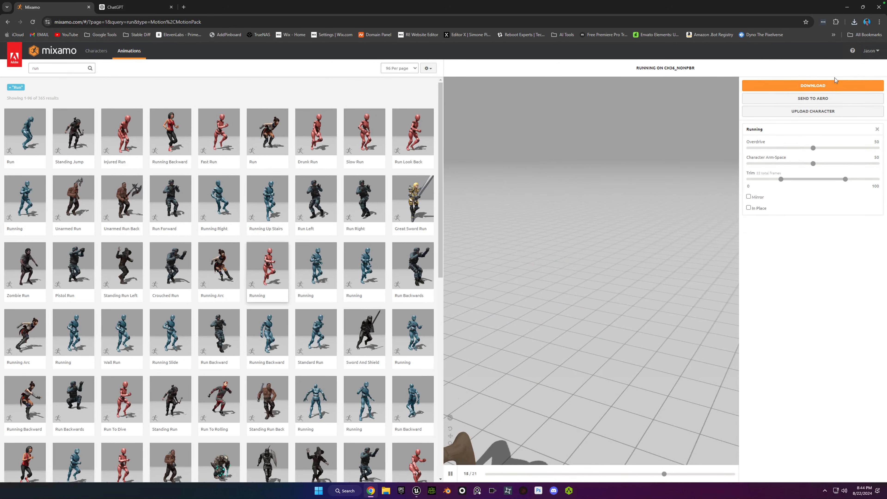
pyautogui.click(833, 85)
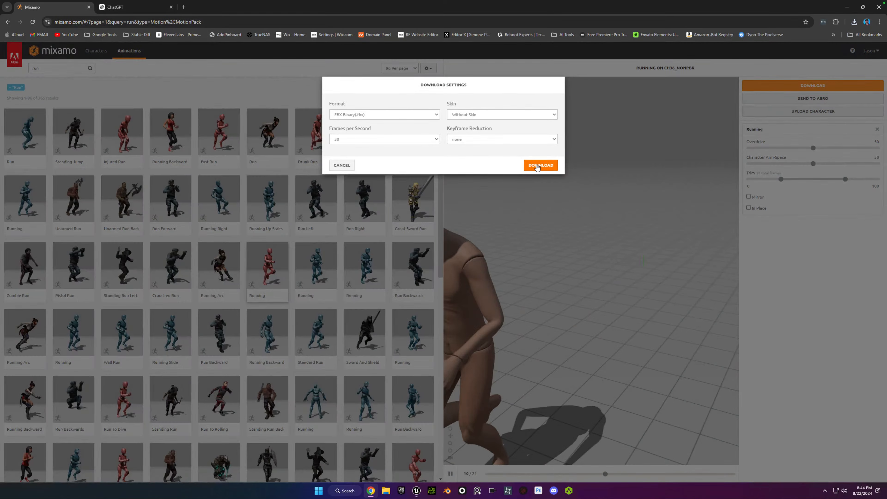
pyautogui.click(538, 166)
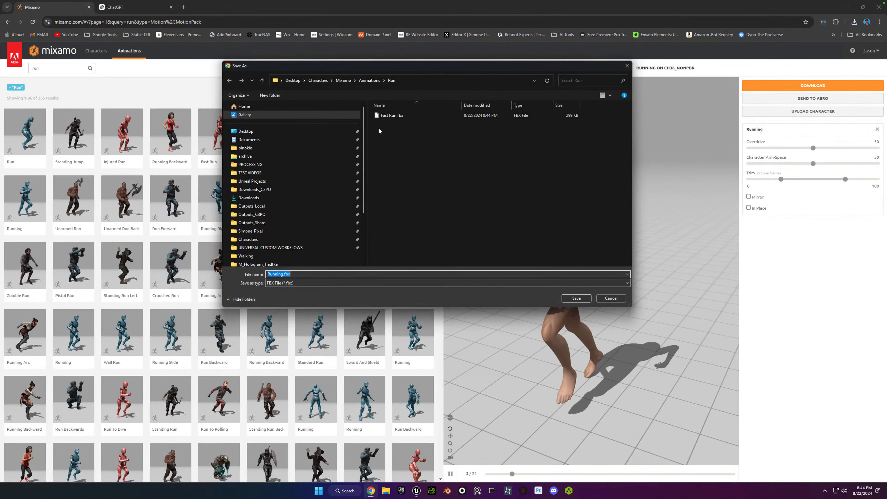
pyautogui.click(580, 300)
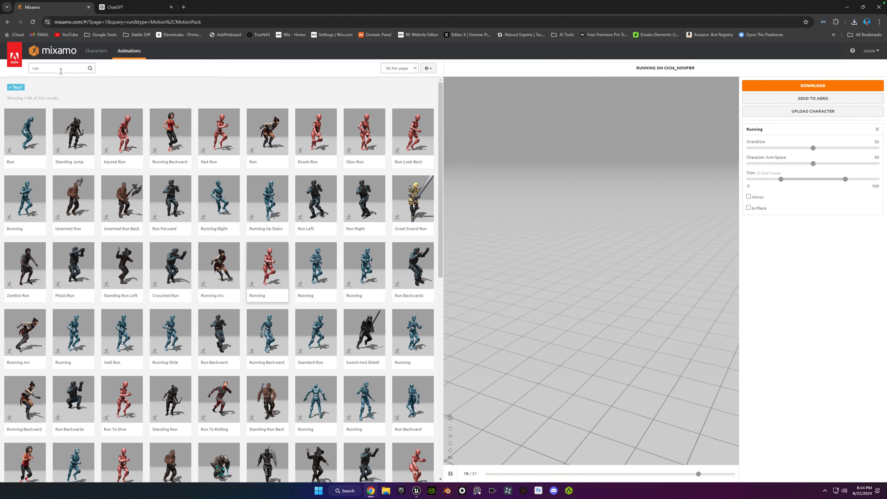
# Clear the run search filter and start downloading the Basic Shooter Pack as FBX Binary with Pose set to No Character.
pyautogui.click(9, 89)
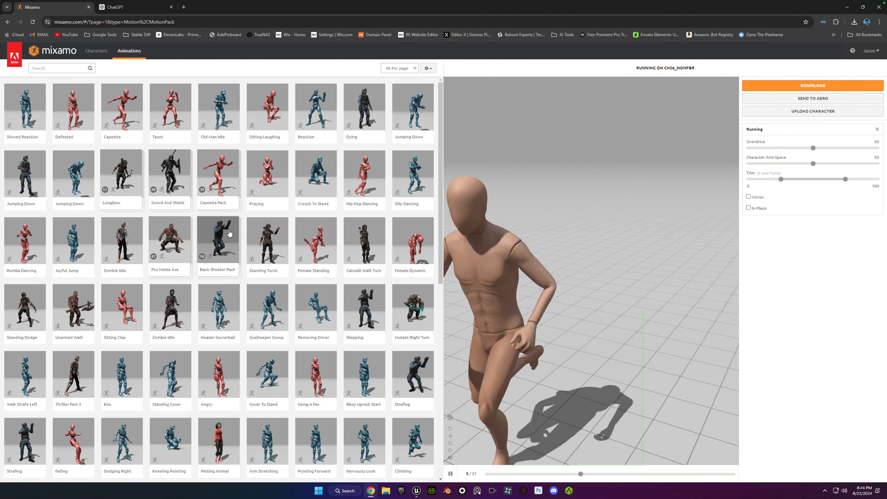
pyautogui.click(219, 246)
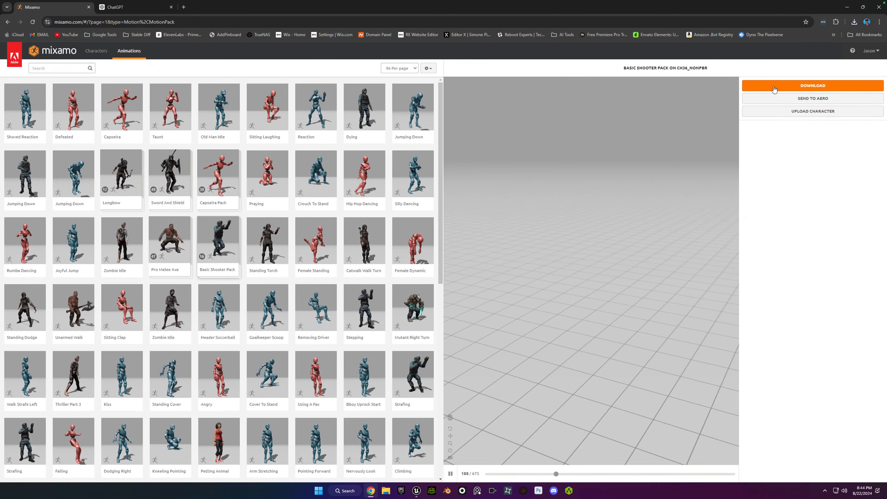
pyautogui.click(786, 87)
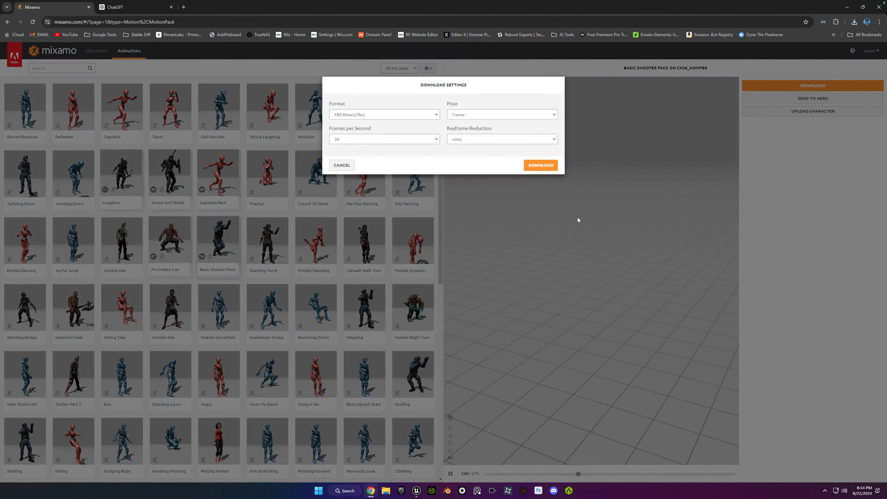
pyautogui.click(468, 117)
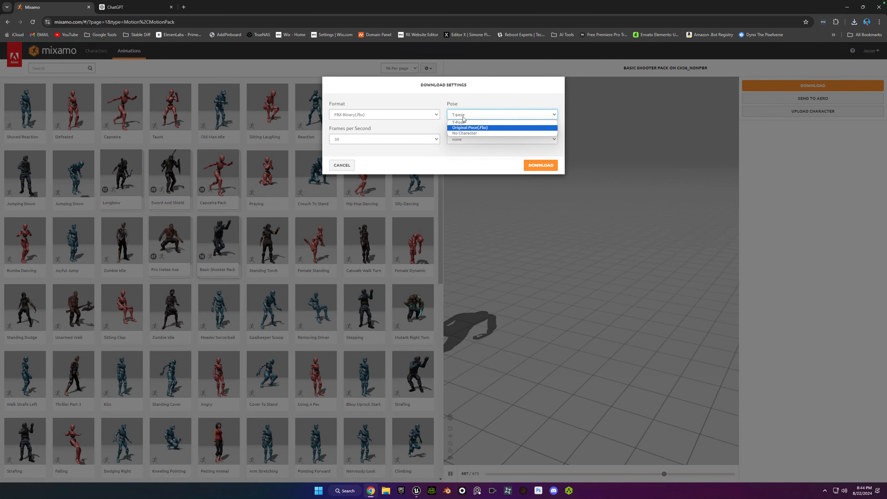
pyautogui.click(478, 134)
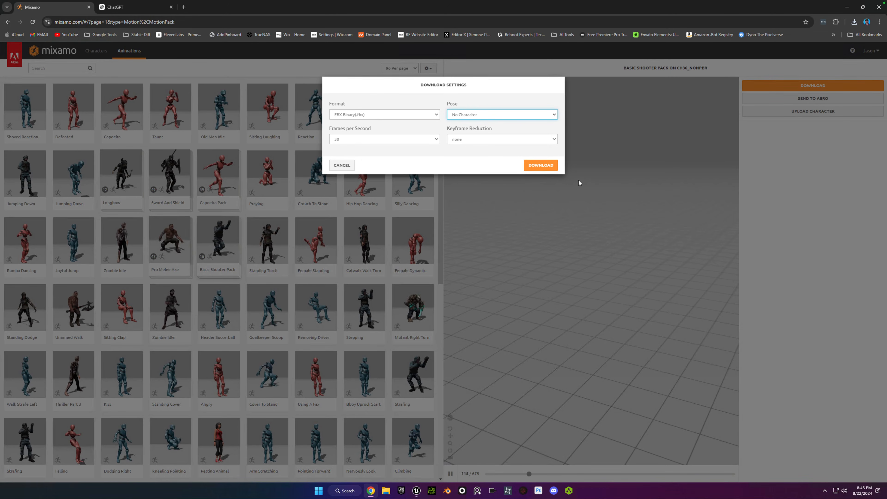
pyautogui.click(541, 165)
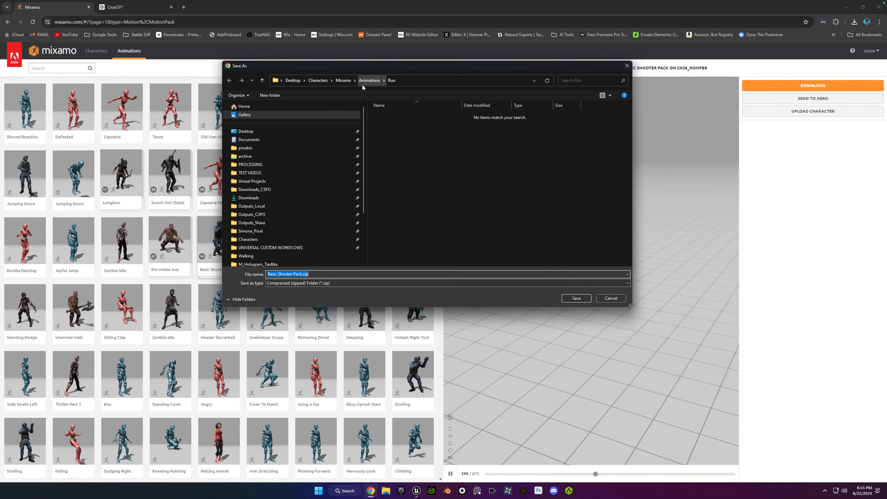
# Create a Packs subfolder inside Animations and save the download there as Basic Shooter Pack.zip.
pyautogui.click(372, 80)
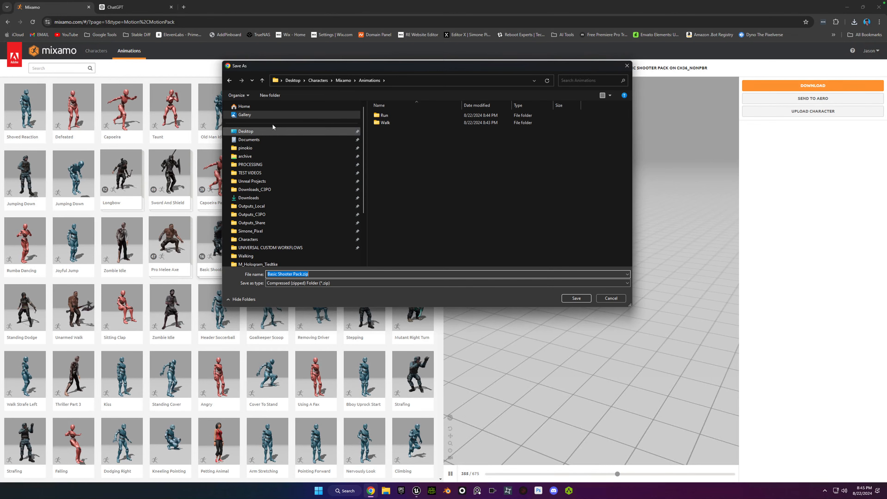
pyautogui.click(272, 96)
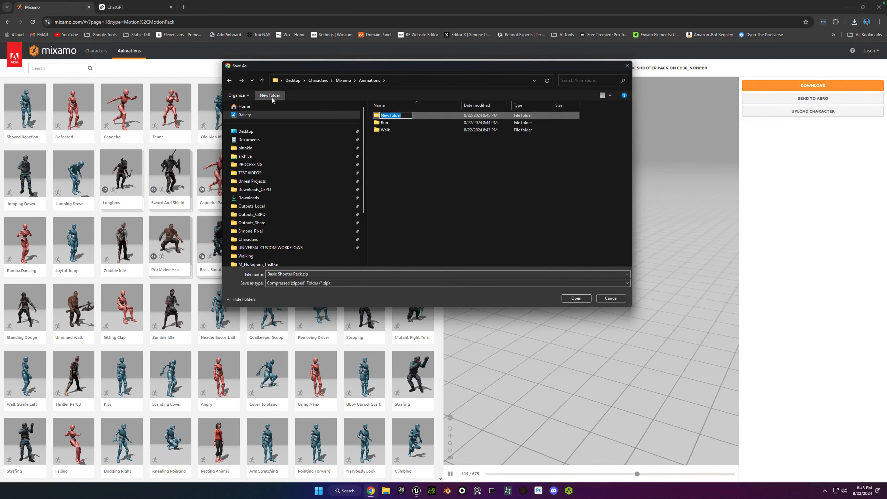
pyautogui.write('Packs')
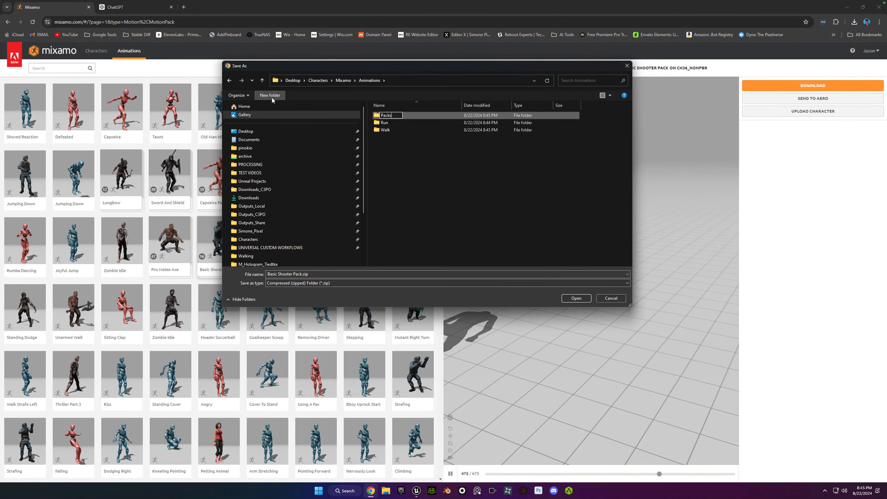
pyautogui.press('Return')
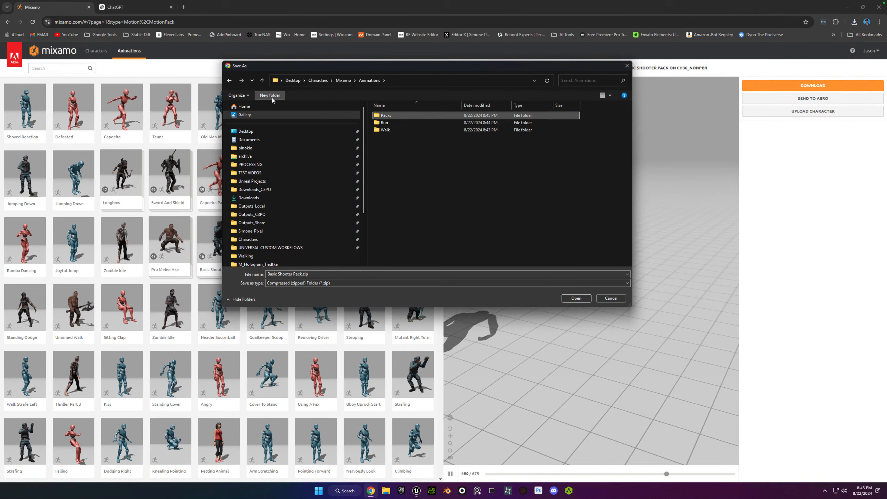
pyautogui.doubleClick(386, 115)
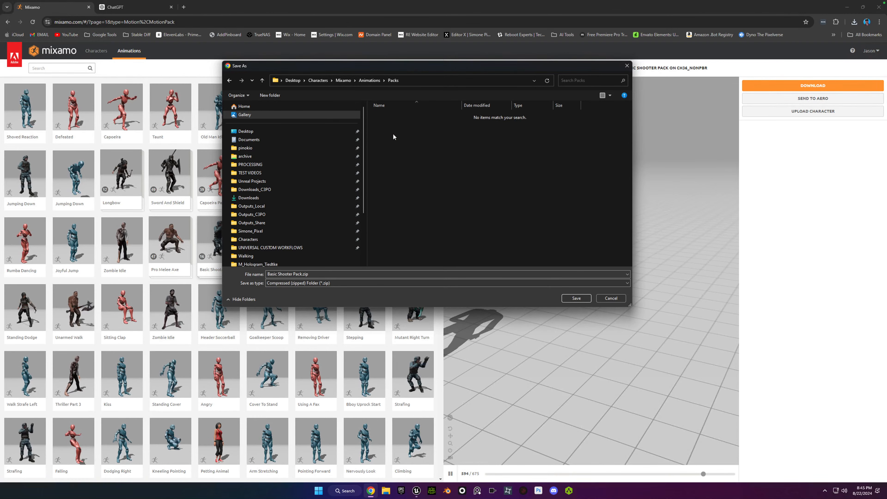
pyautogui.click(580, 299)
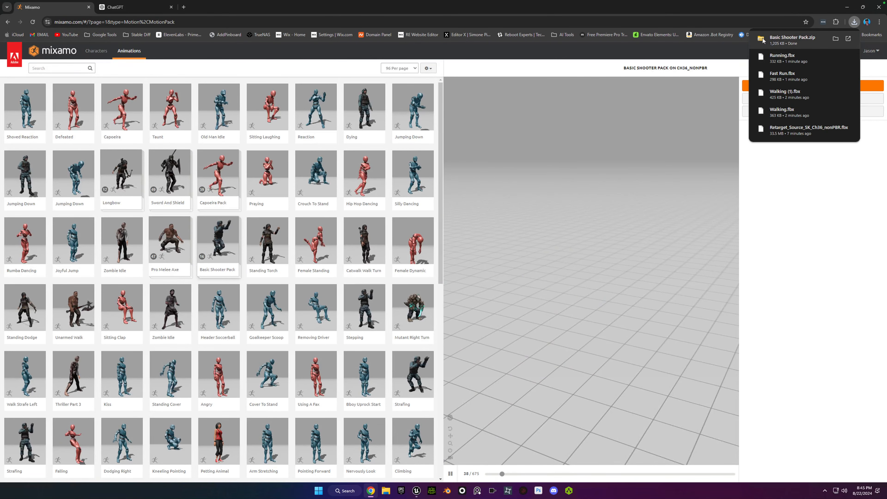
# Extract the downloaded Basic Shooter Pack.zip into Packs/Basic Shooter Pack, showing the extracted files when complete.
pyautogui.click(778, 39)
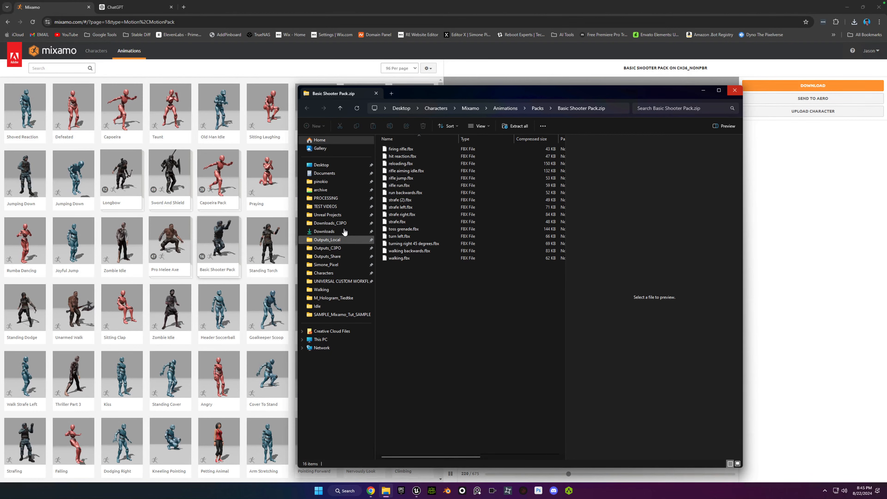
pyautogui.click(515, 126)
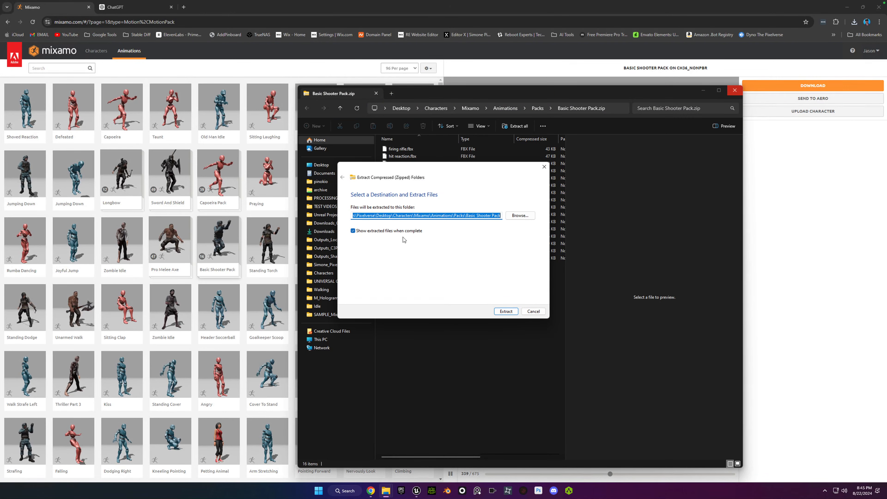
pyautogui.click(353, 231)
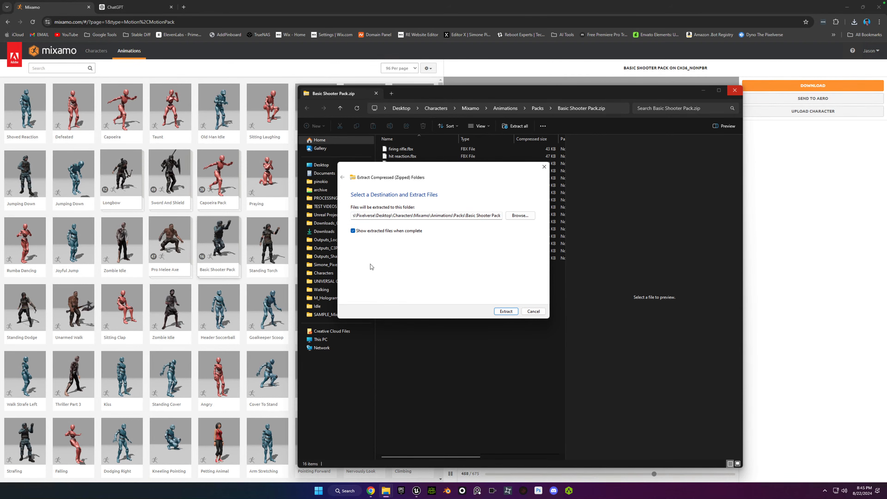
pyautogui.click(353, 231)
pyautogui.click(505, 311)
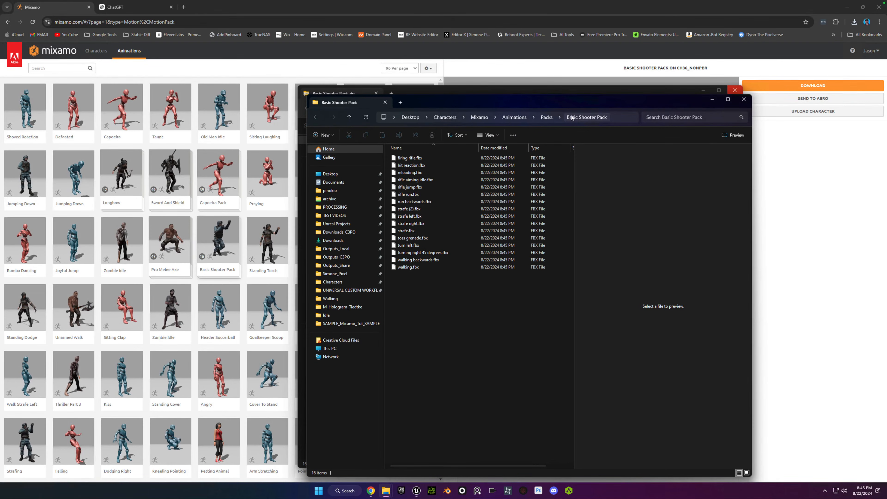
# Delete the Basic Shooter Pack.zip archive from the Packs folder.
pyautogui.moveTo(521, 103); pyautogui.dragTo(497, 100)
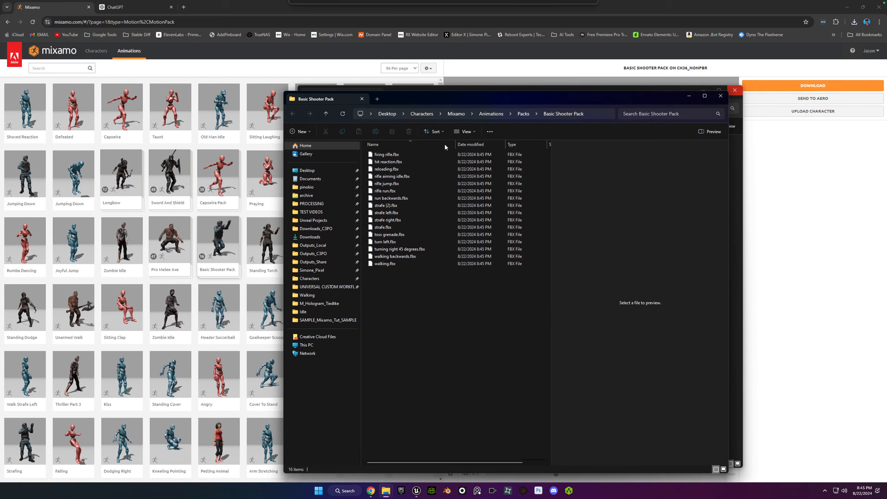
pyautogui.click(523, 114)
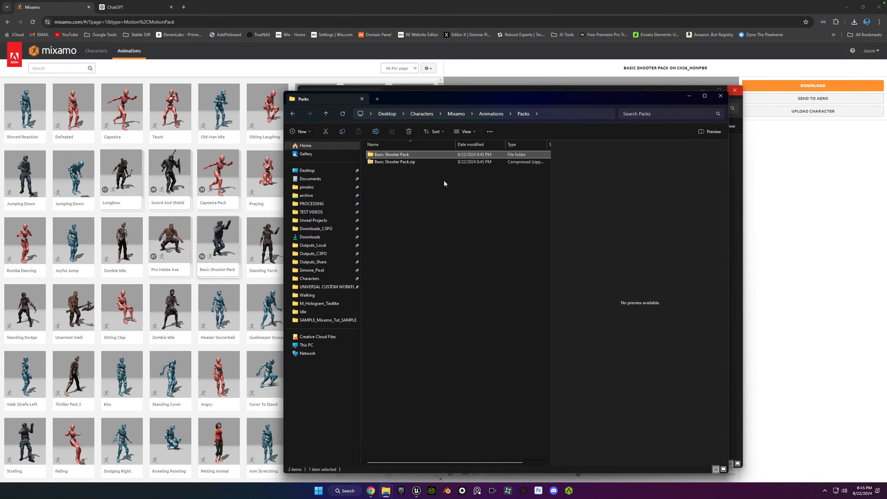
pyautogui.click(371, 162)
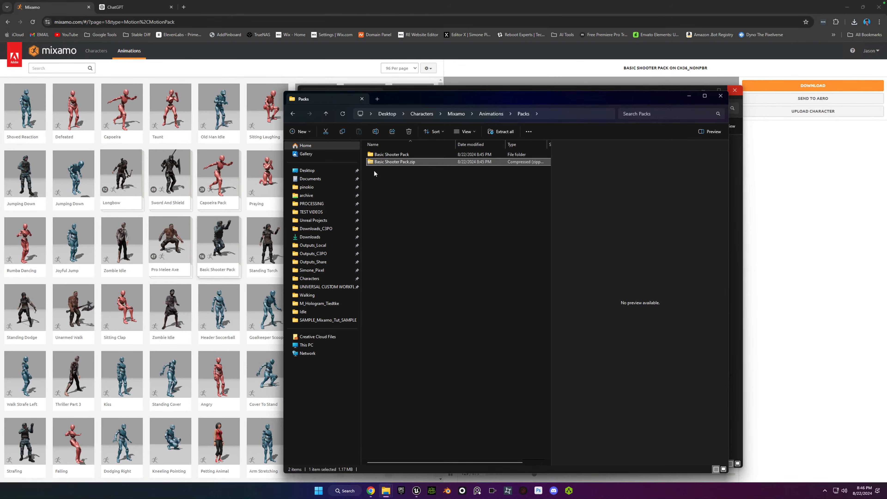
pyautogui.press('Delete')
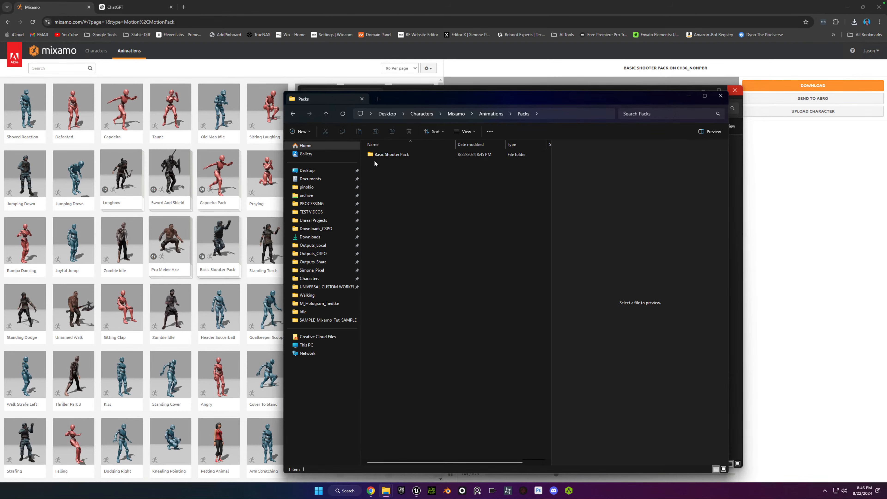
# View the contents of the extracted Basic Shooter Pack folder and go back up to the Animations folder.
pyautogui.doubleClick(372, 156)
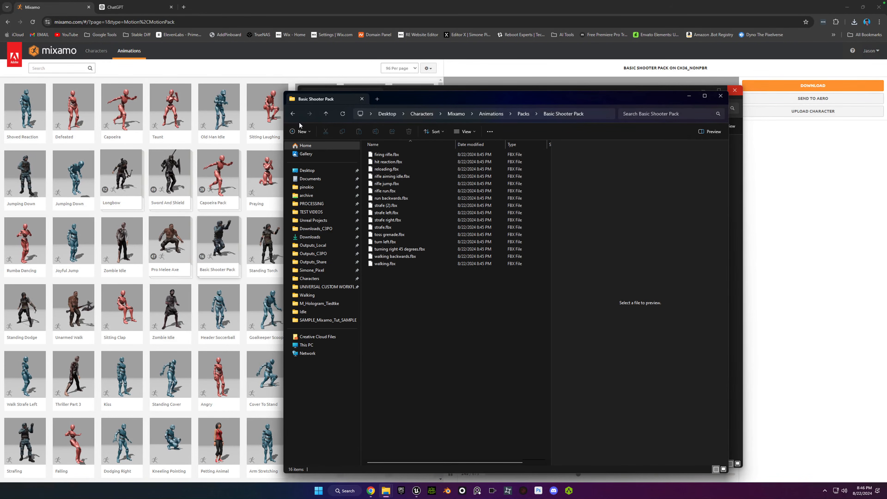
pyautogui.click(292, 113)
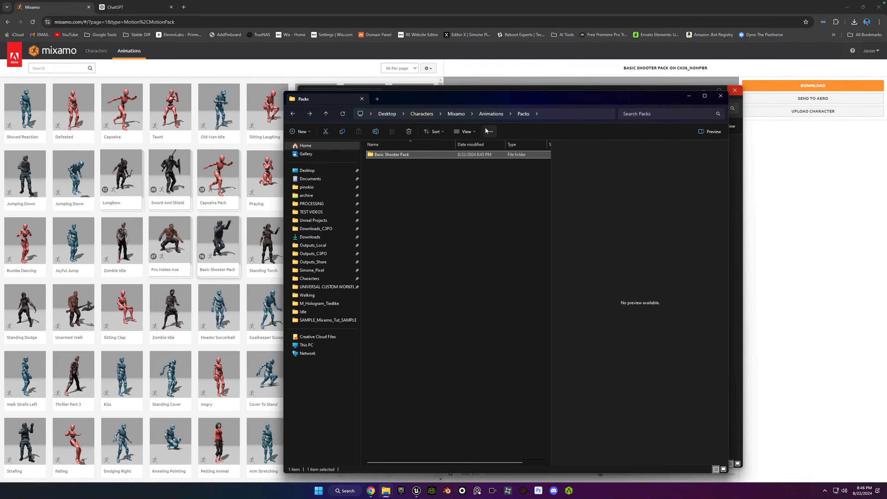
pyautogui.click(490, 114)
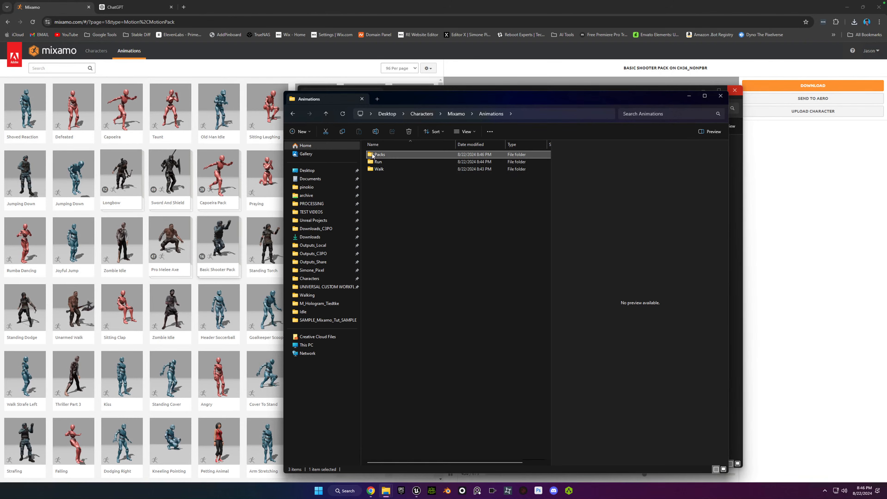
# Check the FBX files of the Basic Shooter Pack inside Packs once more and return to the Animations folder.
pyautogui.doubleClick(372, 155)
pyautogui.doubleClick(371, 155)
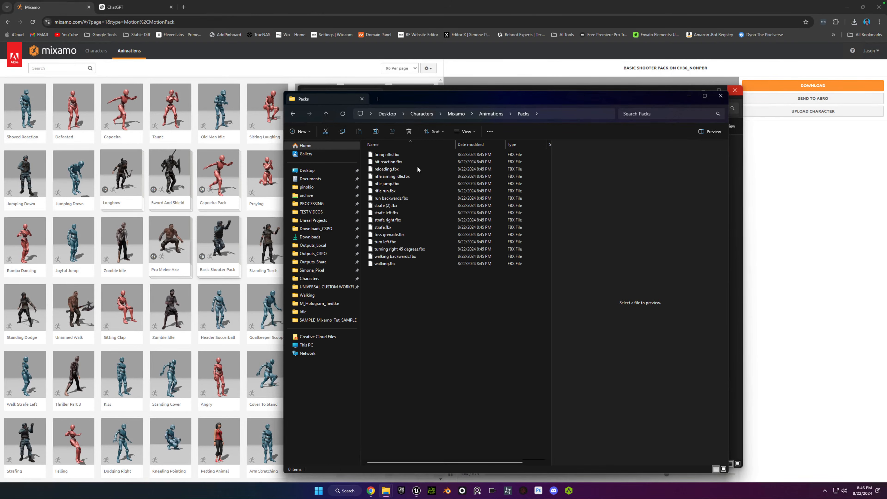
pyautogui.click(293, 114)
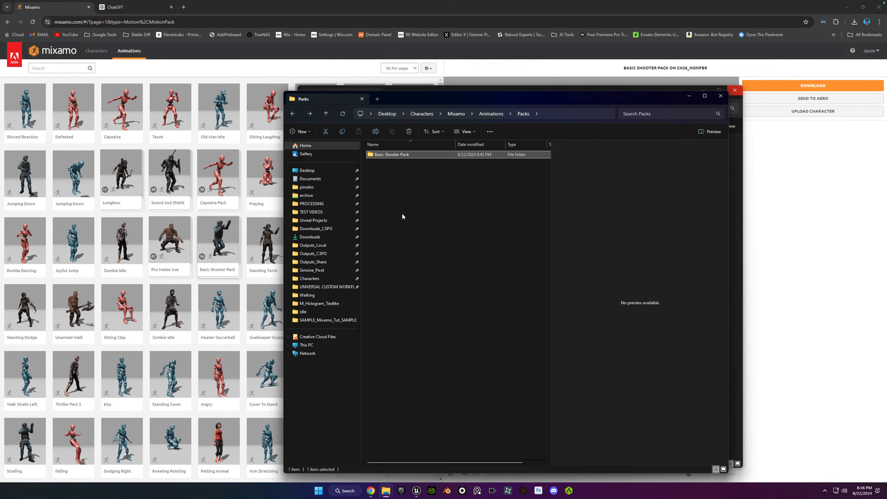
pyautogui.click(491, 114)
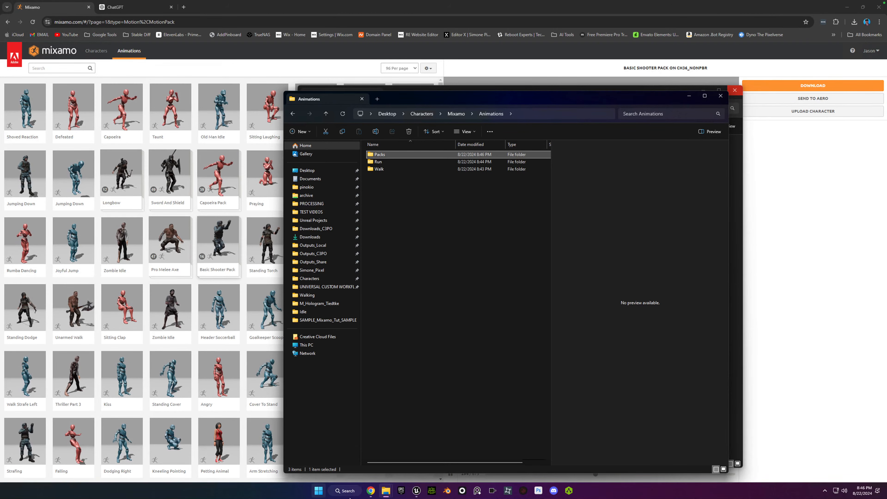
# Switch to the Unreal Engine editor and create a folder named Animations directly under Content.
pyautogui.click(417, 491)
pyautogui.click(446, 459)
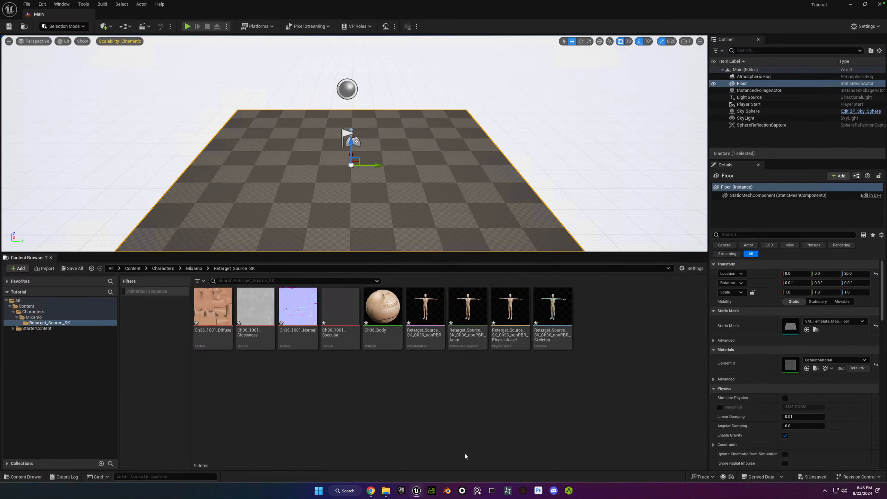
pyautogui.click(27, 306)
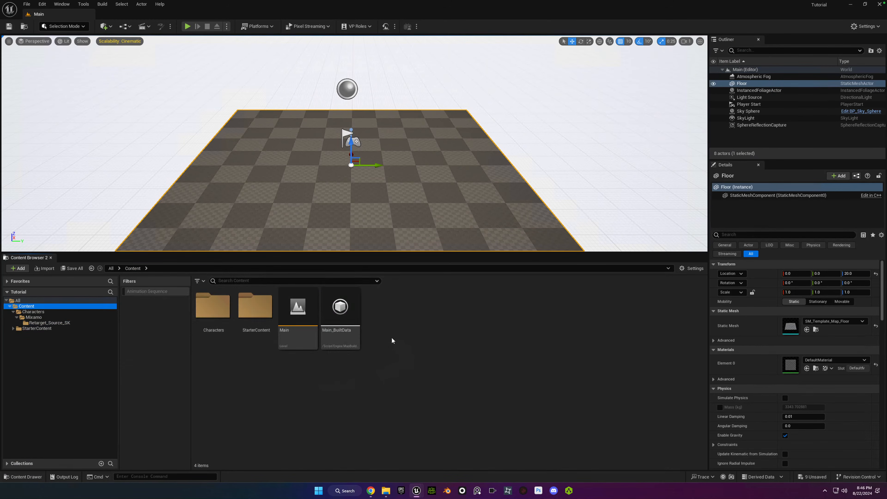
pyautogui.rightClick(392, 341)
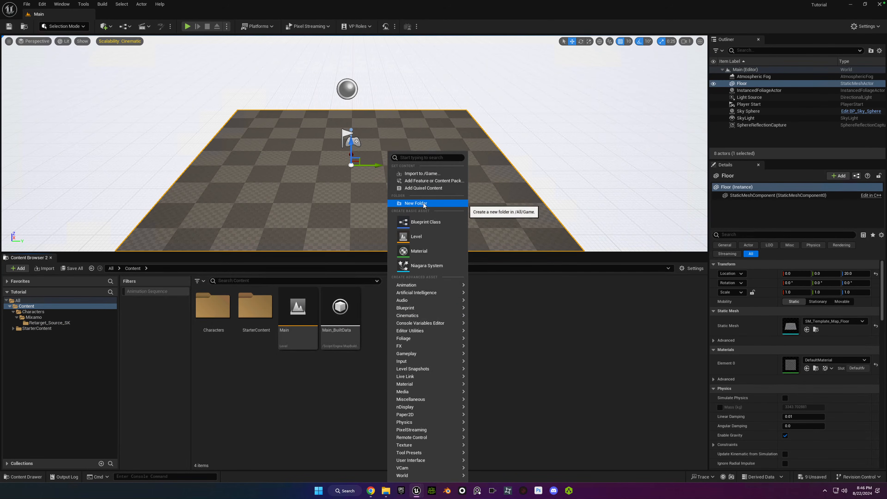
pyautogui.click(415, 204)
pyautogui.write('Ani')
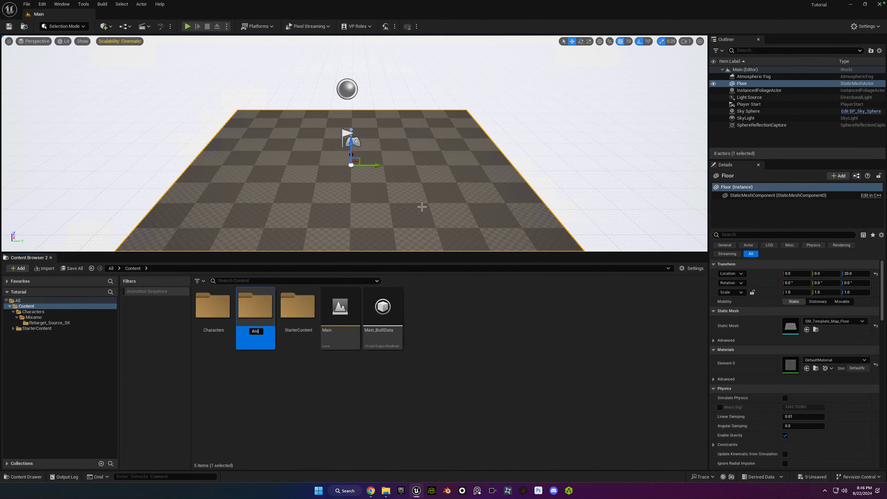
pyautogui.write('mations')
pyautogui.press('Return')
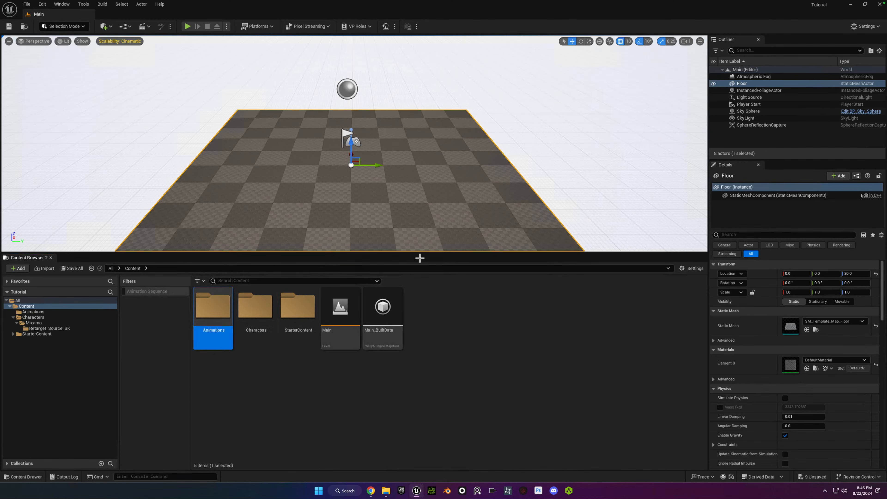
# Create a subfolder named Mixamo inside the Content/Animations folder.
pyautogui.doubleClick(211, 303)
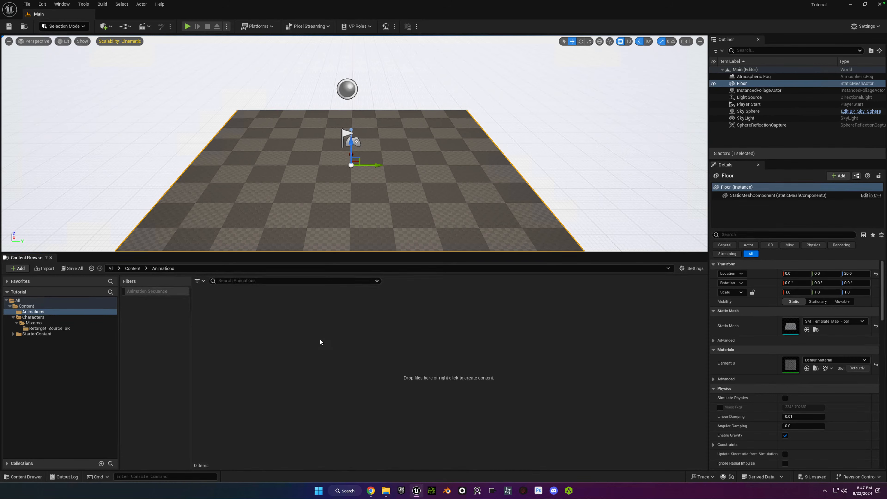
pyautogui.hotkey('ctrl', 'n')
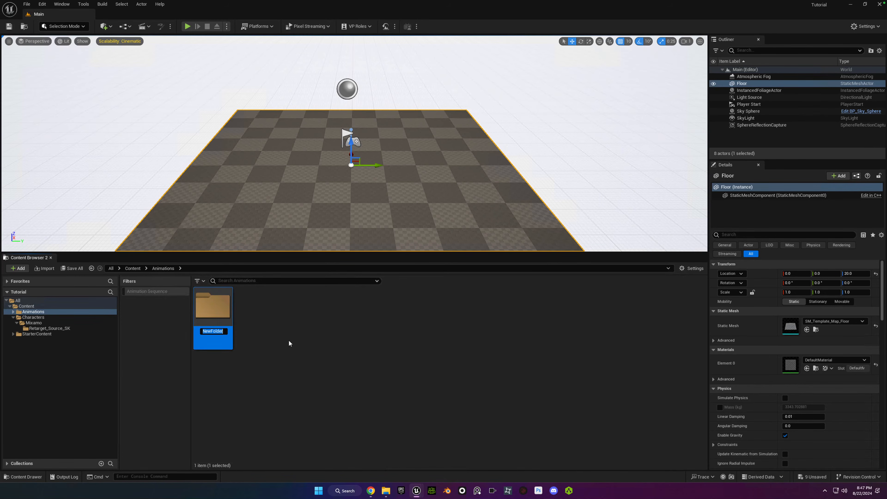
pyautogui.rightClick(270, 336)
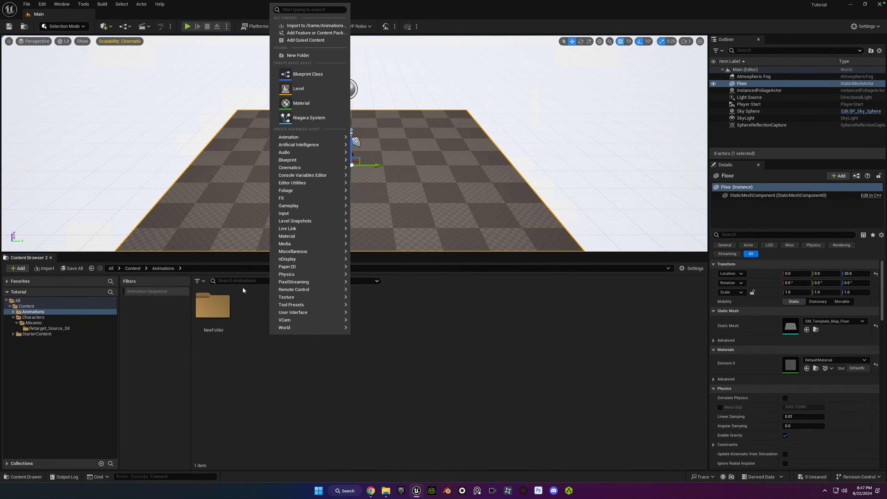
pyautogui.click(225, 332)
pyautogui.press('F2')
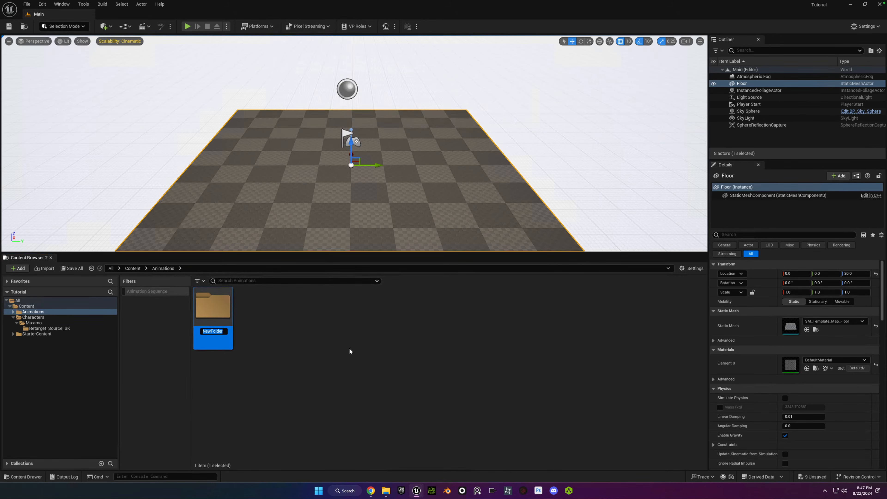
pyautogui.write('Mixamo')
pyautogui.press('Return')
# Create a subfolder named Retarget_Source inside Animations/Mixamo.
pyautogui.doubleClick(204, 318)
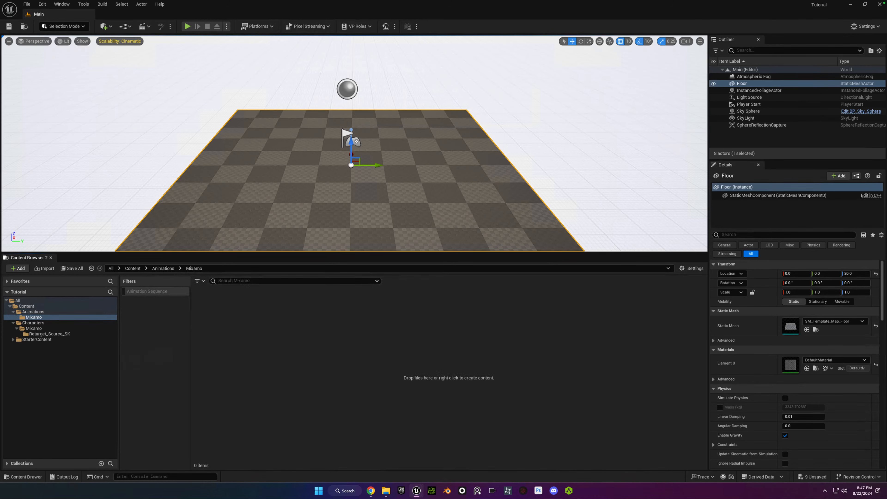
pyautogui.rightClick(299, 356)
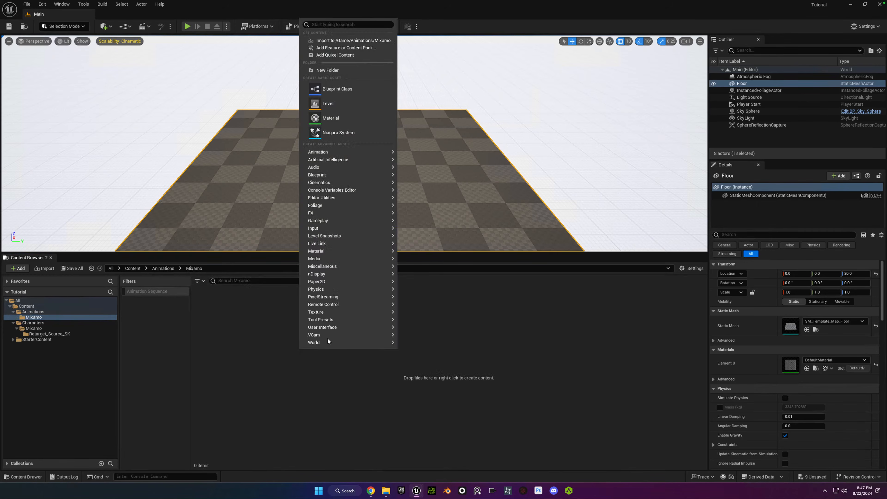
pyautogui.click(353, 68)
pyautogui.write('Reta')
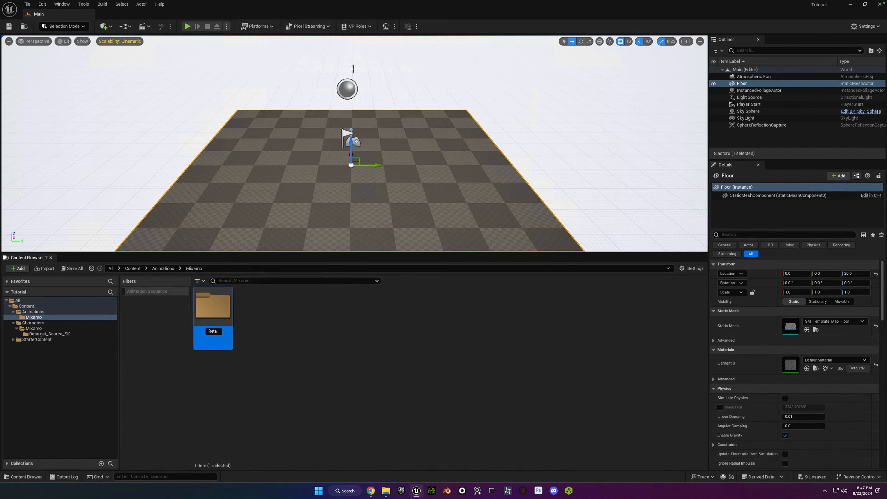
pyautogui.write('rget_Source')
pyautogui.press('Return')
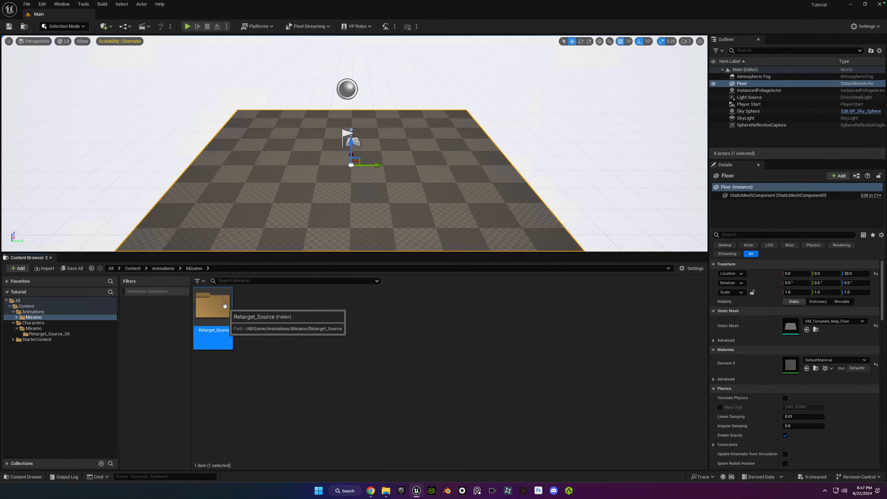
# Bring the Packs, Run and Walk folders from the Animations folder in File Explorer into the Retarget_Source folder for FBX import.
pyautogui.doubleClick(228, 309)
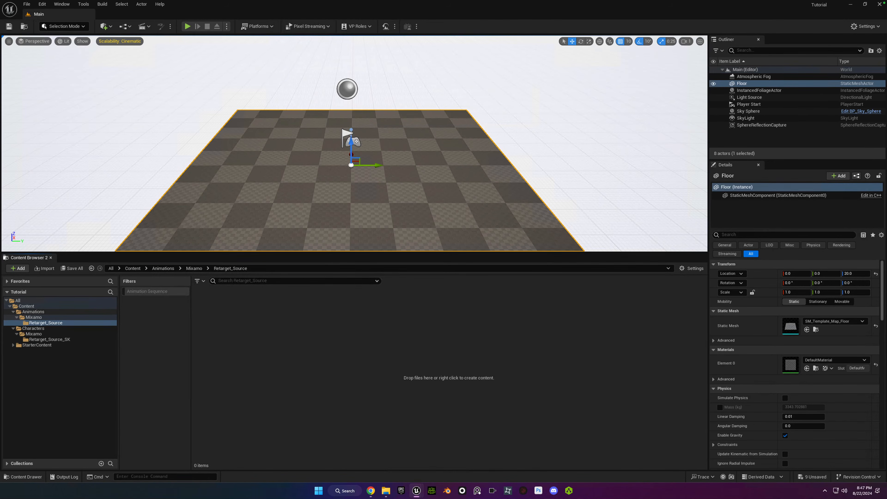
pyautogui.moveTo(387, 489)
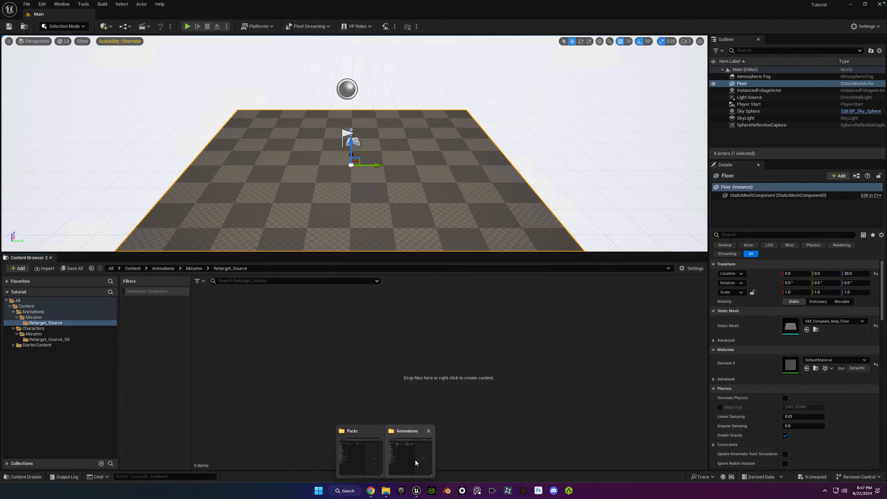
pyautogui.click(417, 465)
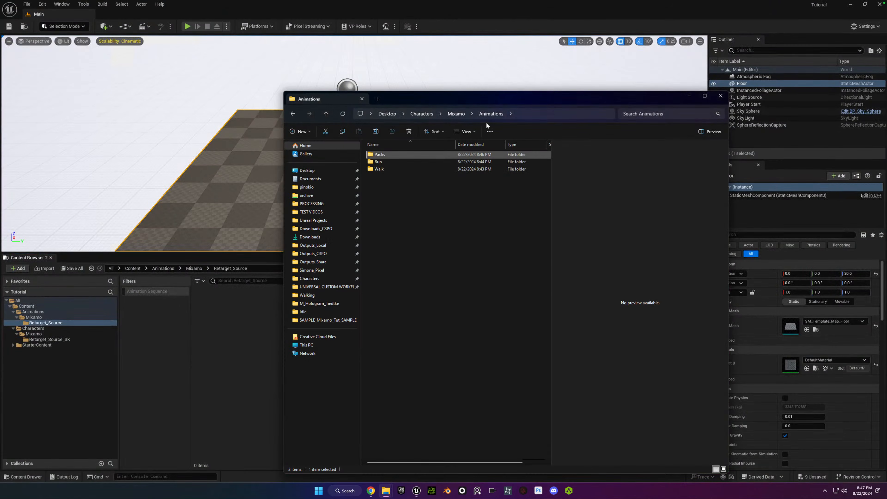
pyautogui.click(402, 181)
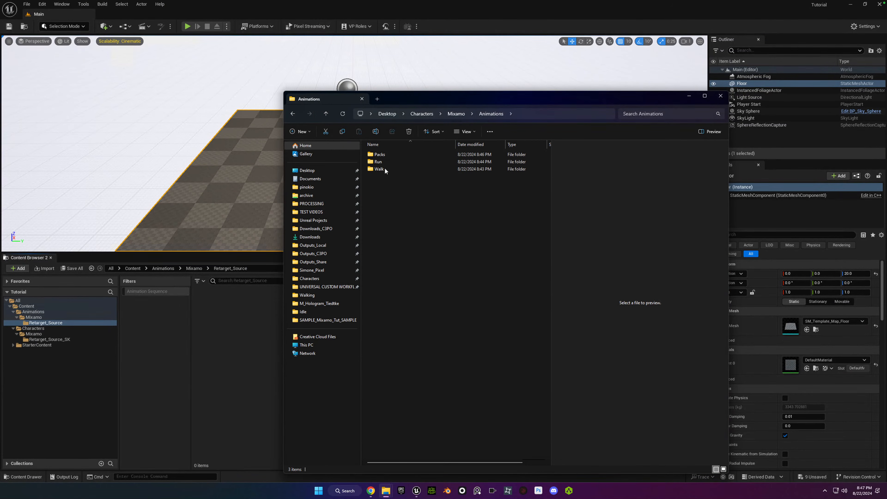
pyautogui.doubleClick(381, 154)
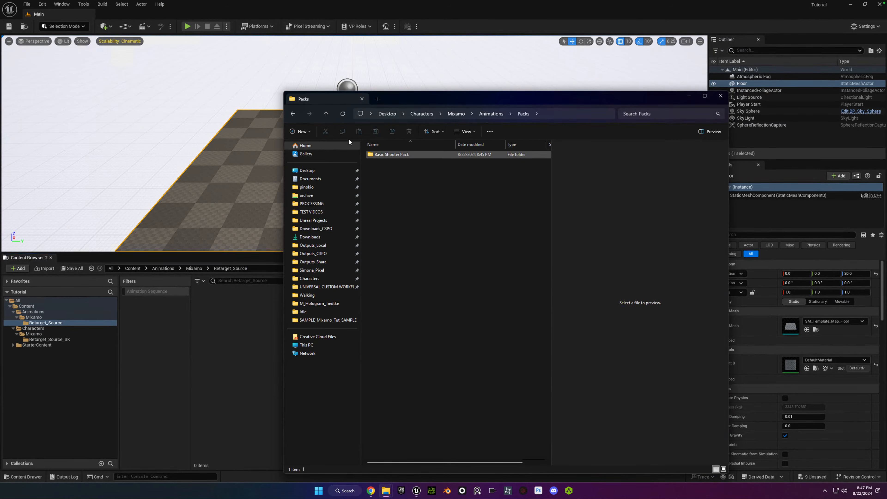
pyautogui.click(292, 116)
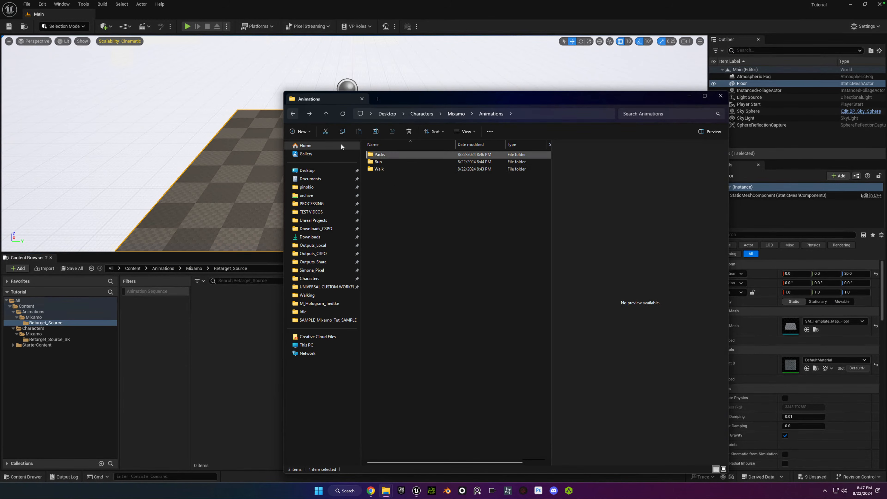
pyautogui.doubleClick(371, 164)
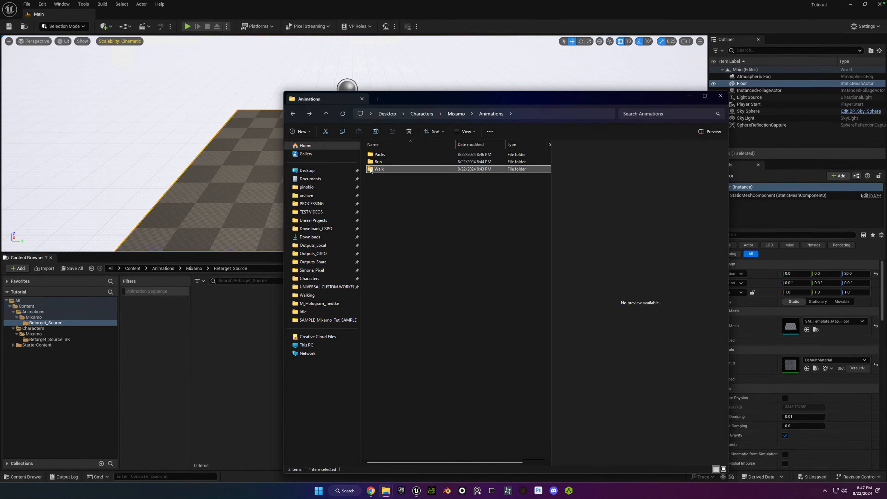
pyautogui.click(293, 114)
pyautogui.click(391, 180)
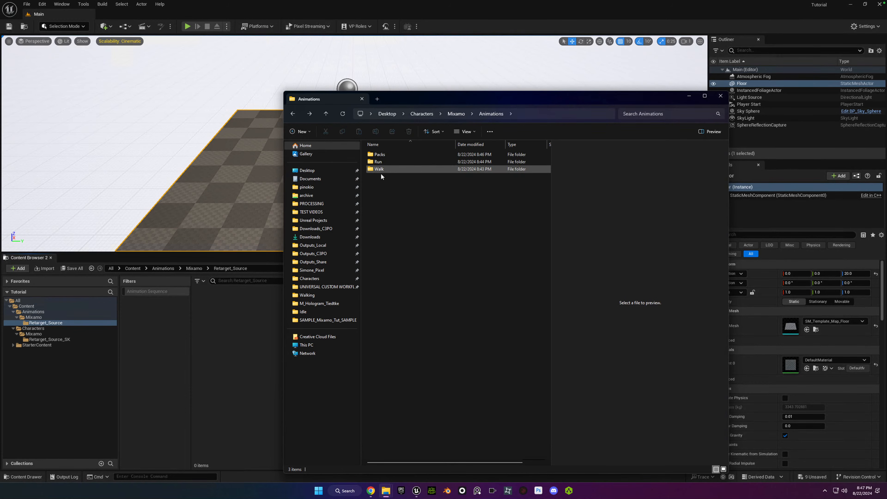
pyautogui.moveTo(396, 187); pyautogui.dragTo(365, 152)
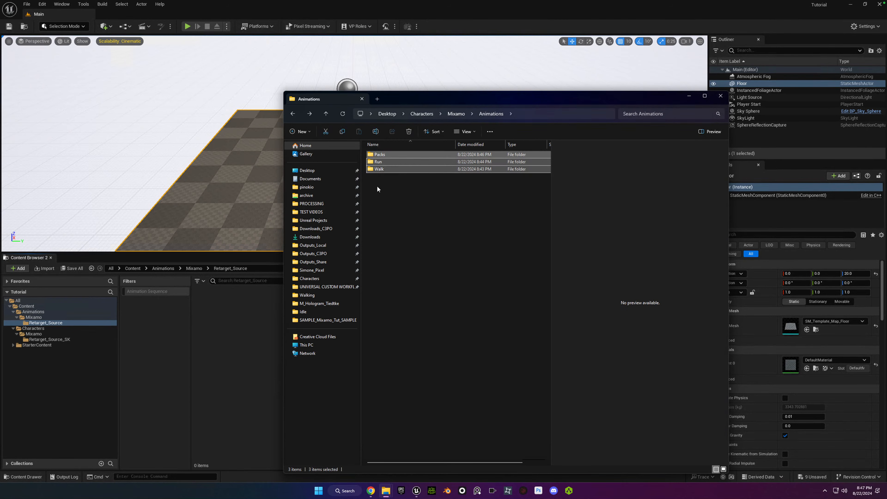
pyautogui.click(403, 227)
pyautogui.hotkey('ctrl', 'a')
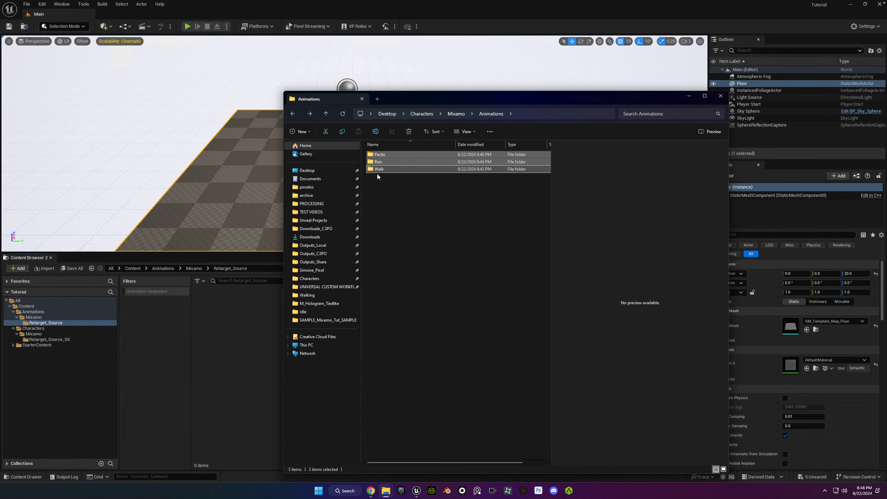
pyautogui.moveTo(349, 207); pyautogui.dragTo(274, 311)
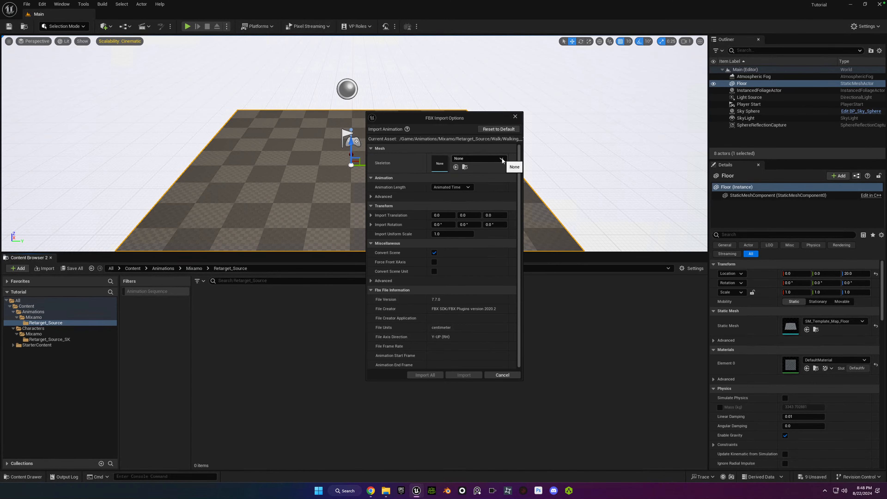
# Assign Retarget_Source_SK_Ch36_nonPBR_Skeleton as the skeleton in the FBX import options.
pyautogui.click(502, 159)
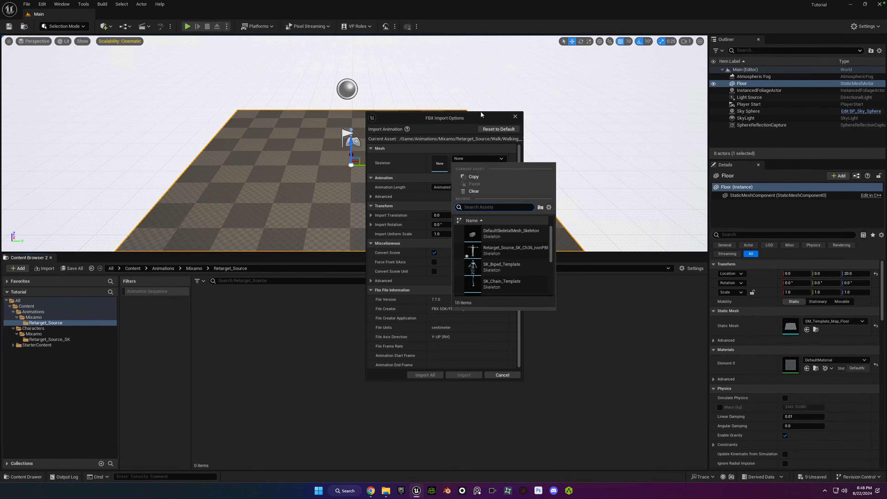
pyautogui.click(478, 250)
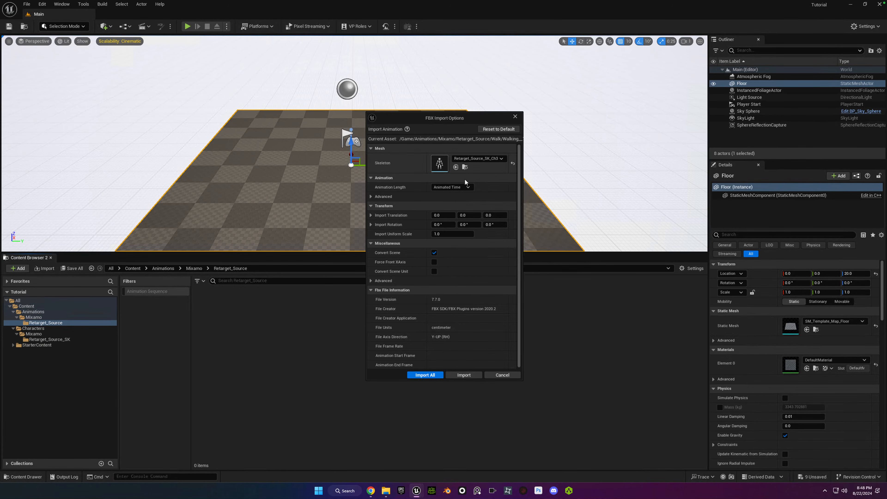
pyautogui.click(479, 159)
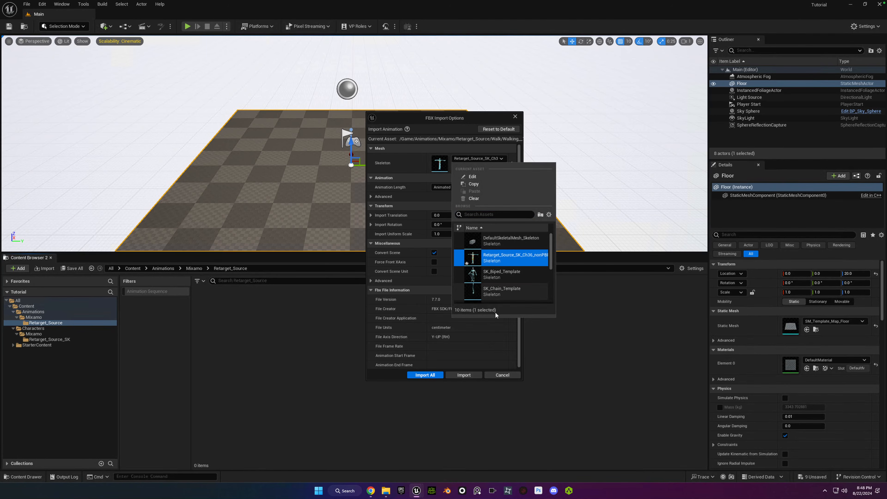
pyautogui.click(499, 341)
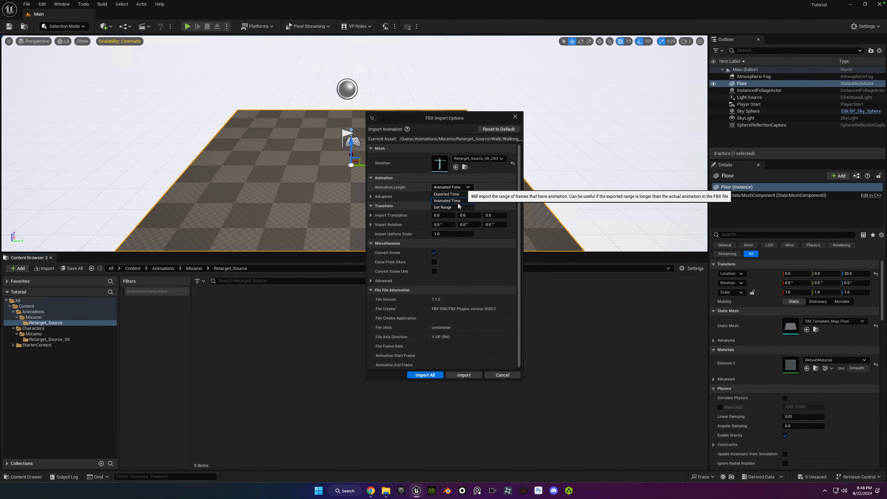
# Import all files with the animation length at Animated Time and show the Retarget_Source folder.
pyautogui.click(454, 188)
pyautogui.click(454, 202)
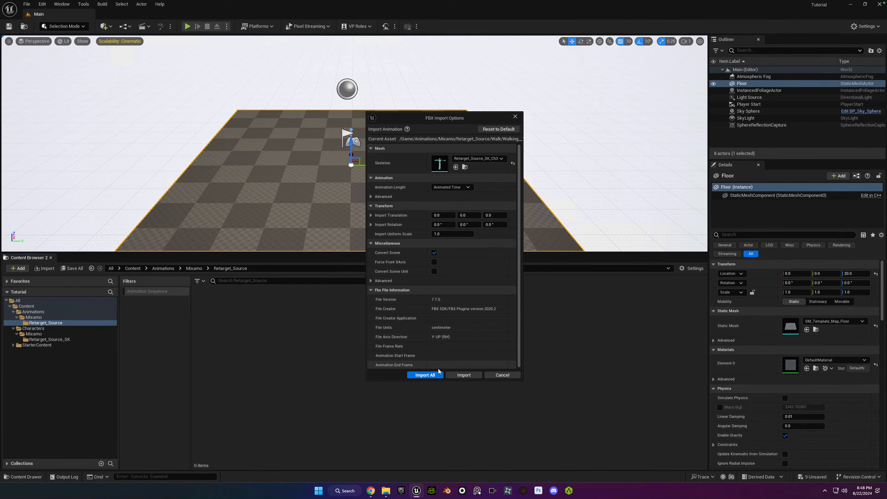
pyautogui.click(425, 375)
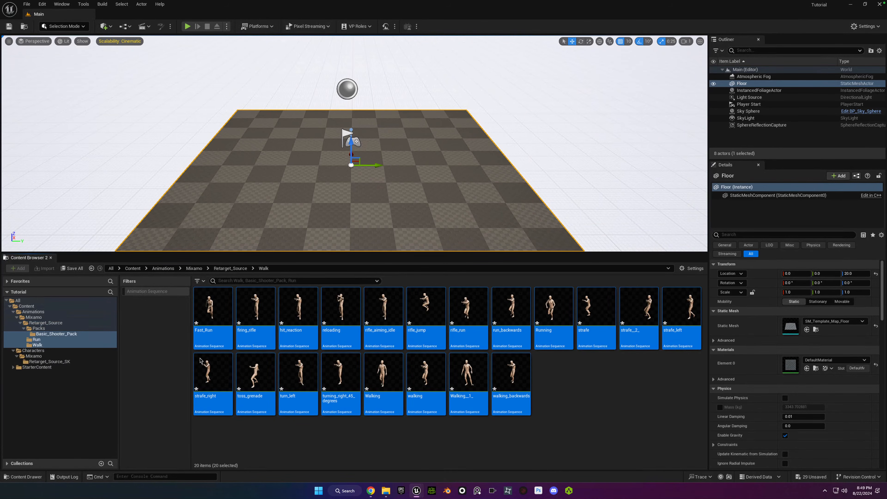
pyautogui.click(567, 421)
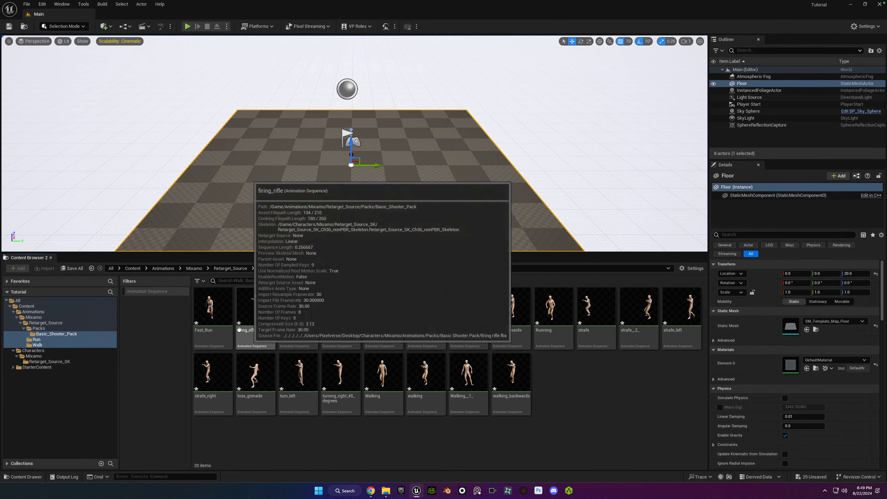
pyautogui.click(41, 323)
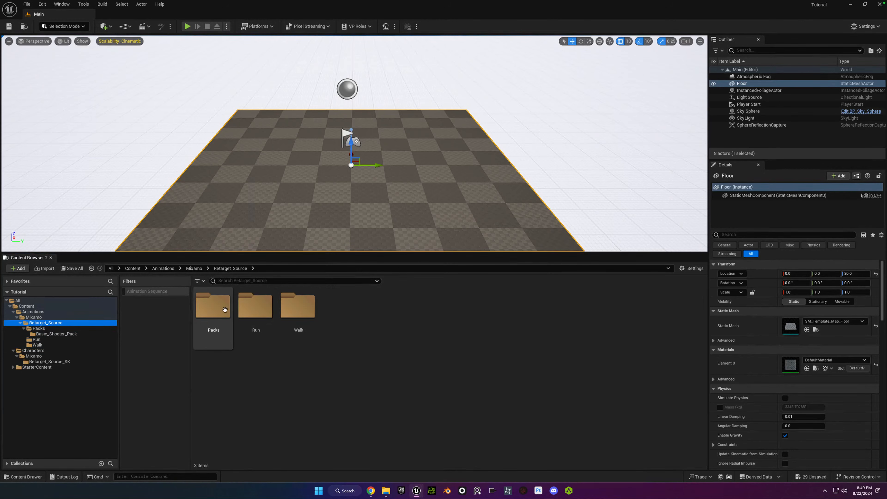
# Look through the imported Packs folder and its Basic_Shooter_Pack subfolder under Retarget_Source.
pyautogui.doubleClick(223, 302)
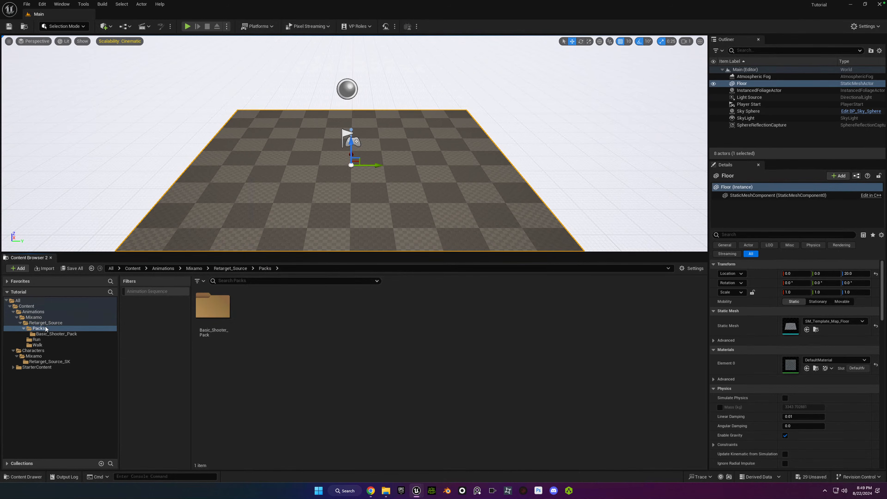
pyautogui.click(53, 334)
pyautogui.click(39, 329)
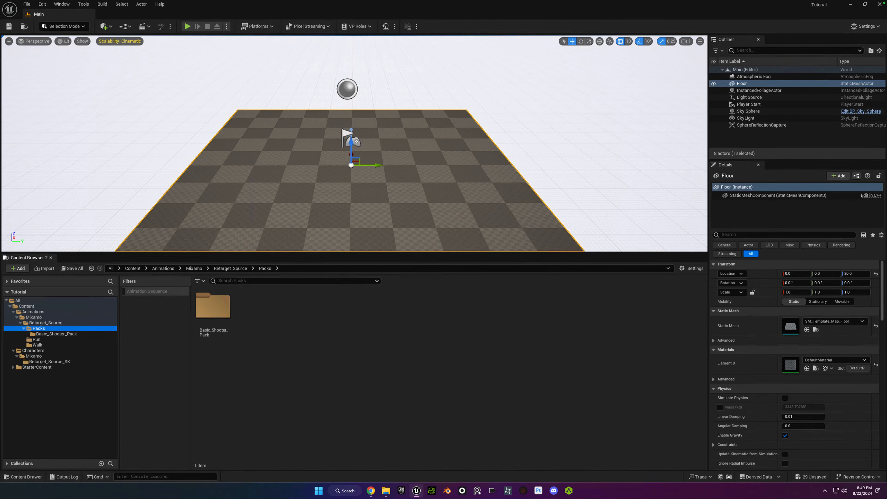
# Switch to Mixamo in Chrome and search the character library for "mix".
pyautogui.moveTo(371, 491)
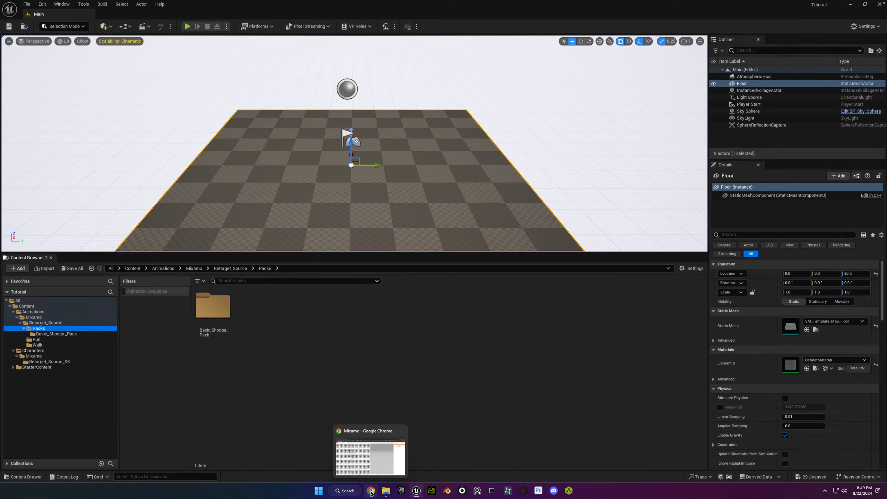
pyautogui.click(390, 463)
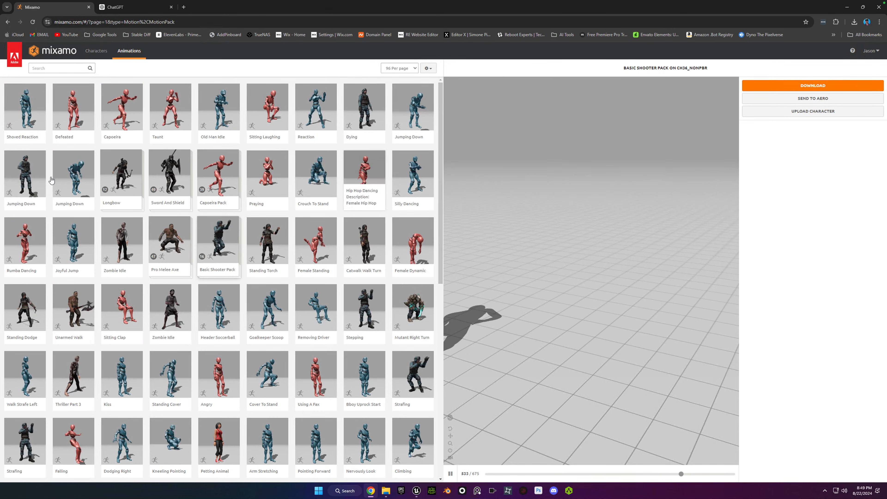
pyautogui.click(59, 67)
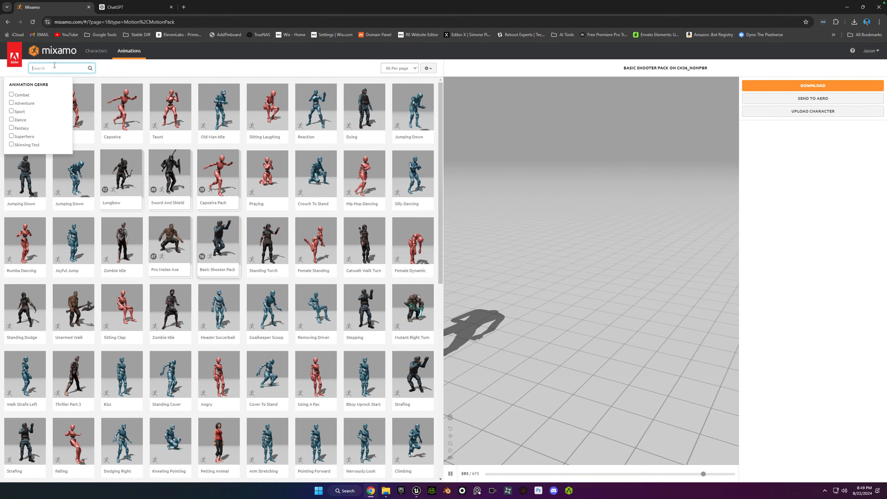
pyautogui.click(96, 51)
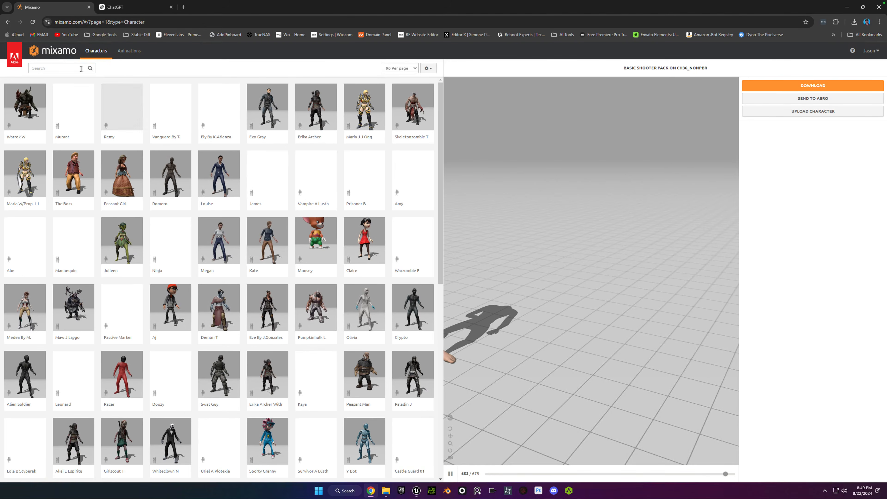
pyautogui.write('mi')
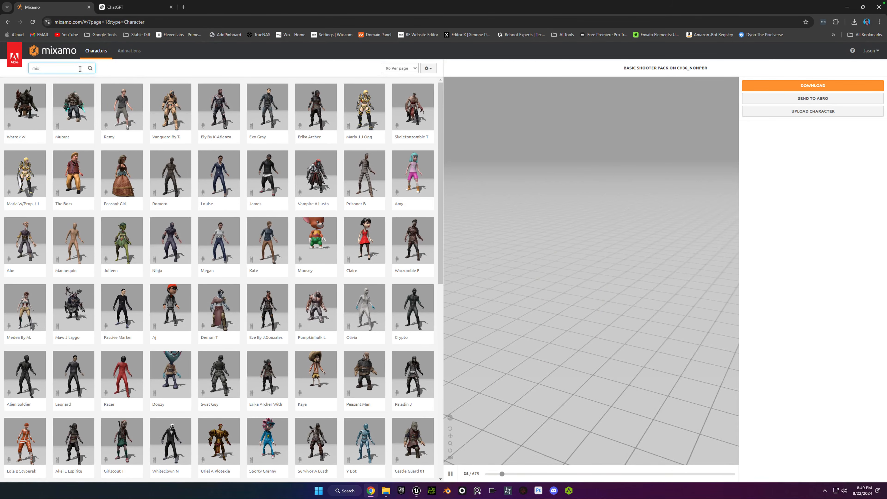
pyautogui.write('x')
pyautogui.press('Return')
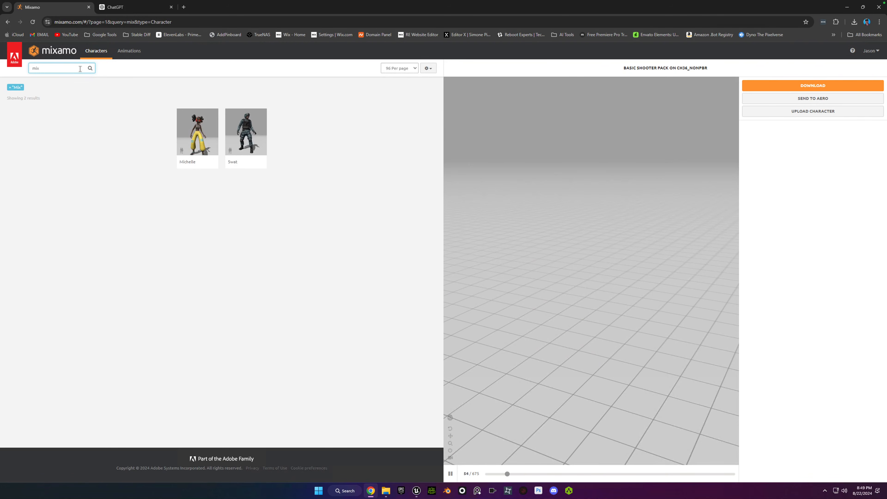
# Use Michelle as the new Mixamo character and reload the page.
pyautogui.click(198, 130)
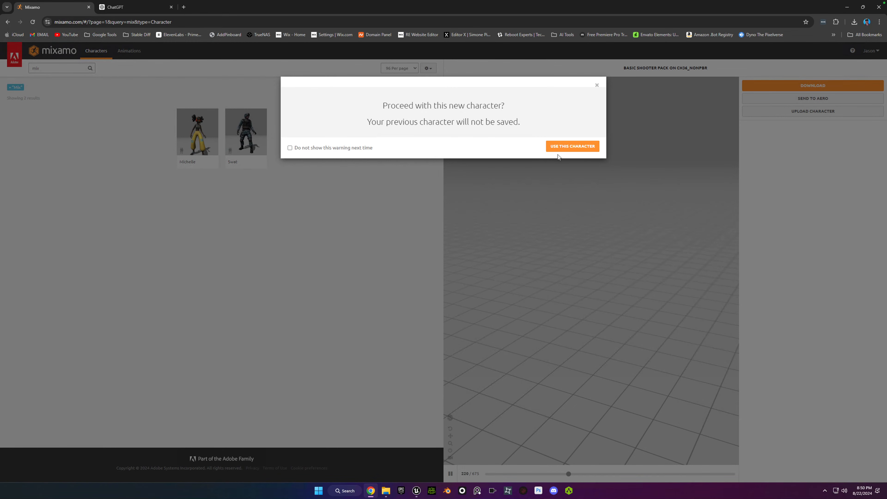
pyautogui.click(571, 146)
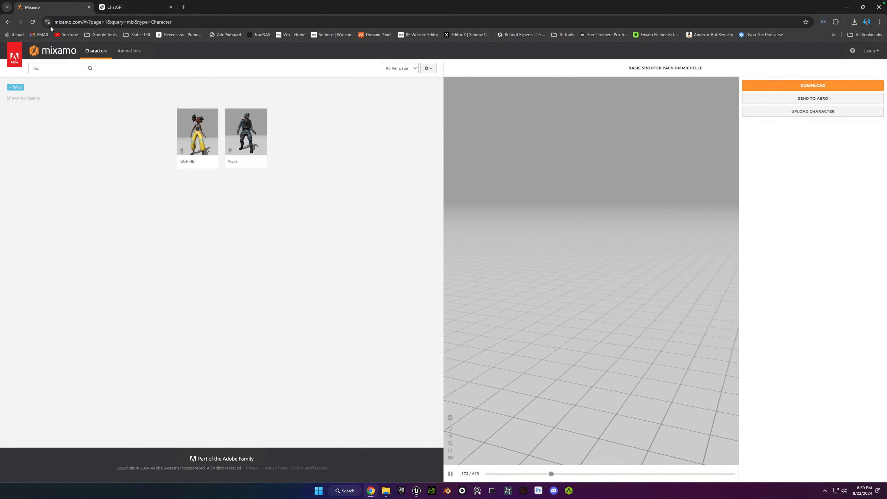
pyautogui.click(33, 22)
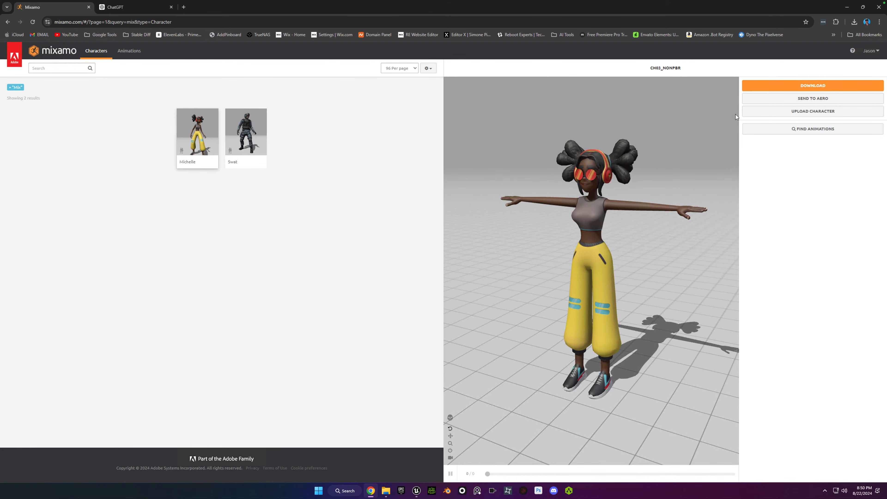
# Start downloading Michelle as FBX Binary in T-pose and set the save location to Desktop/Characters/Mixamo.
pyautogui.click(766, 82)
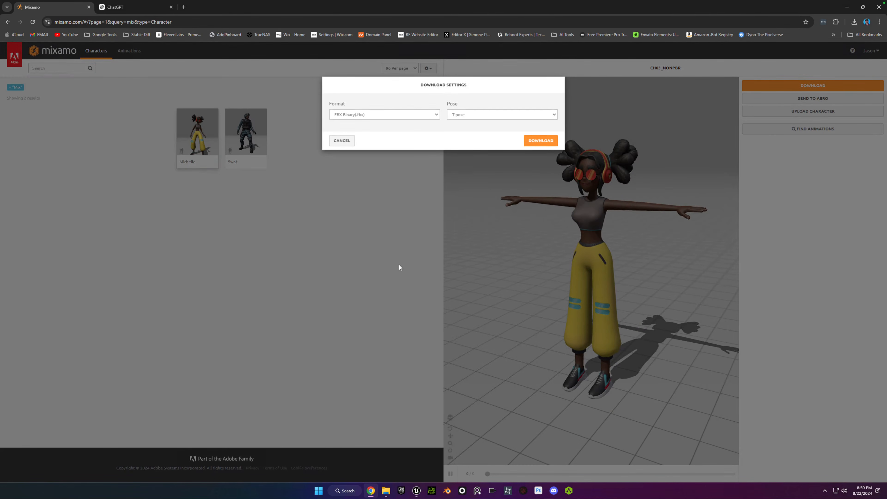
pyautogui.click(541, 142)
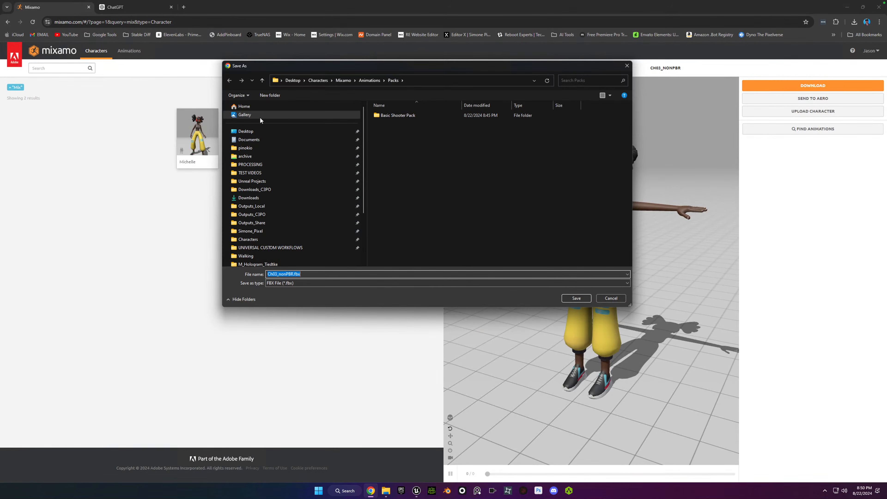
pyautogui.click(323, 134)
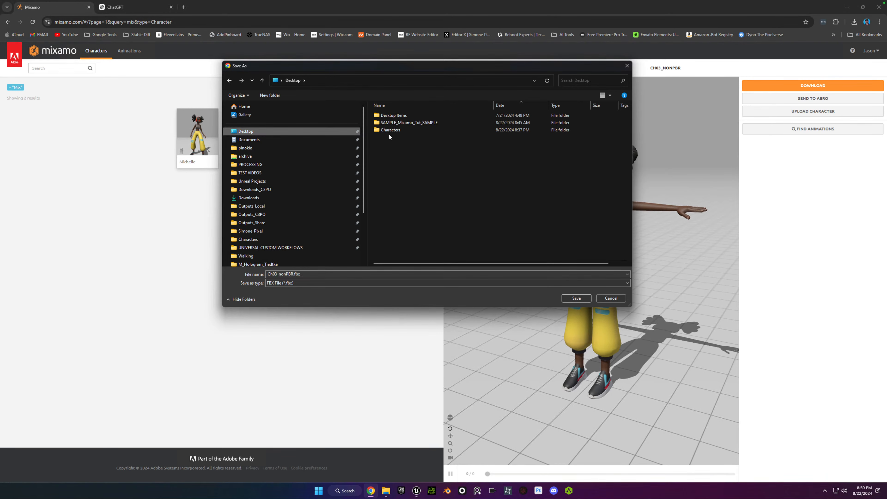
pyautogui.doubleClick(386, 132)
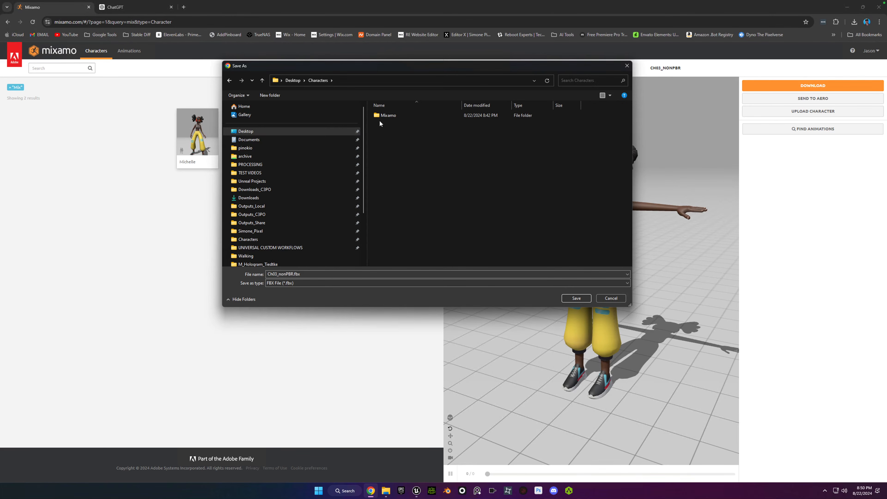
pyautogui.doubleClick(384, 116)
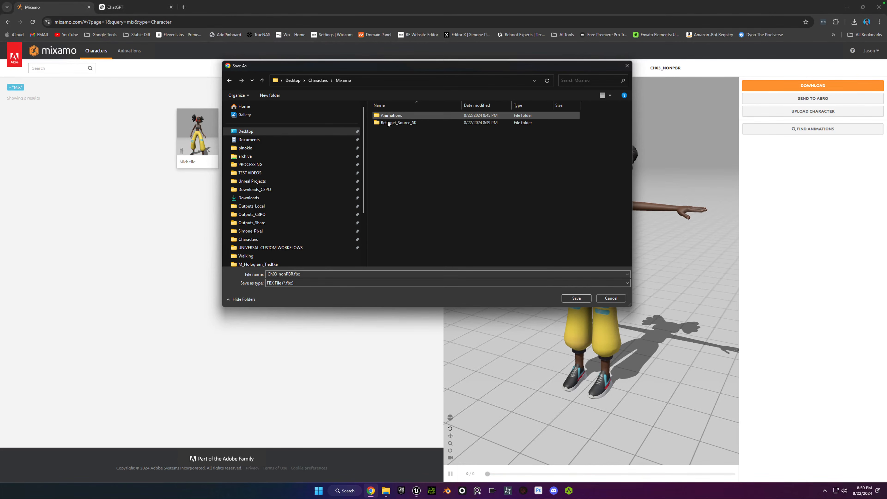
# Create a folder named Michelle inside the Mixamo folder.
pyautogui.click(272, 96)
pyautogui.press('BackSpace')
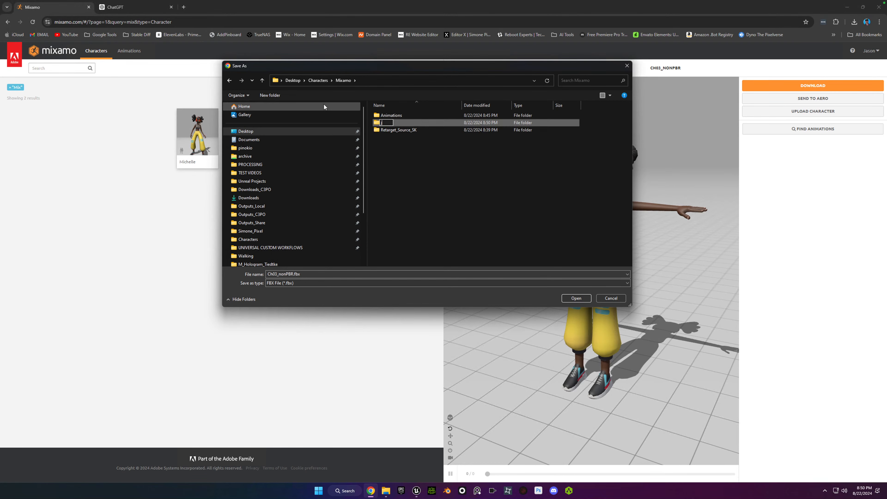
pyautogui.write('Michelle')
pyautogui.press('Return')
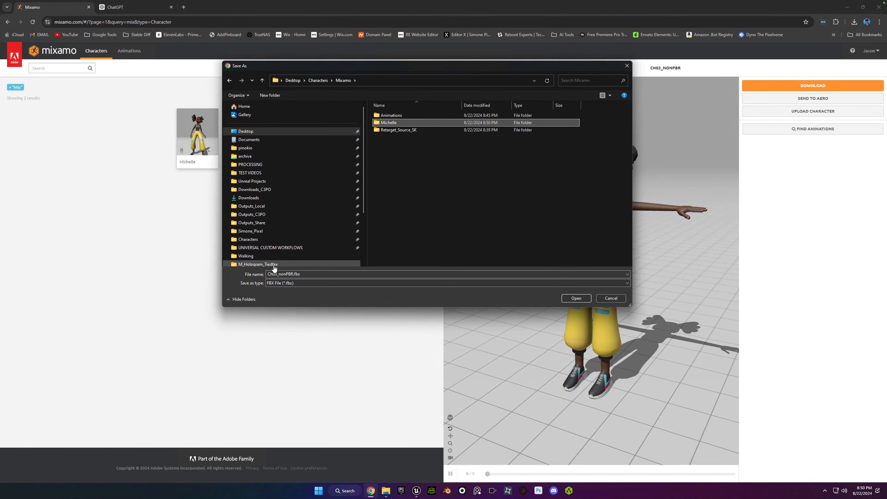
# Add the prefix Michelle_ to the file name and save it as Michelle_Ch03_nonPBR.fbx in the Mixamo folder.
pyautogui.doubleClick(268, 274)
pyautogui.click(269, 274)
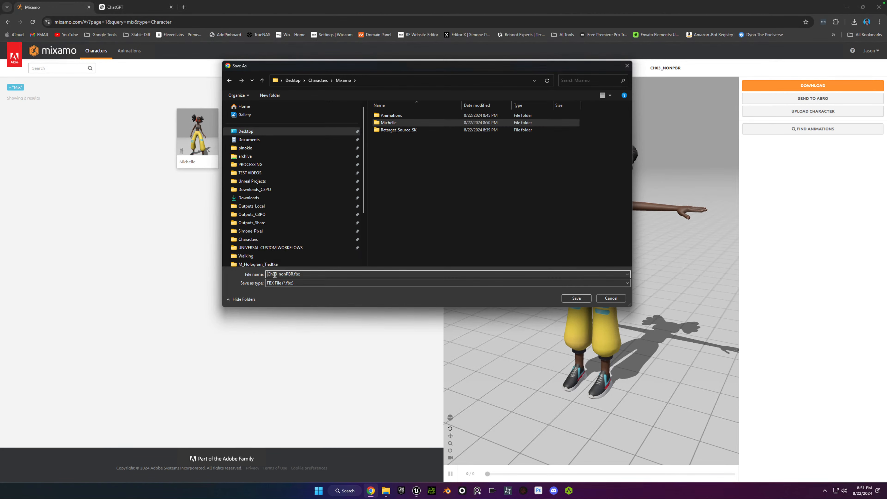
pyautogui.write('Michelle')
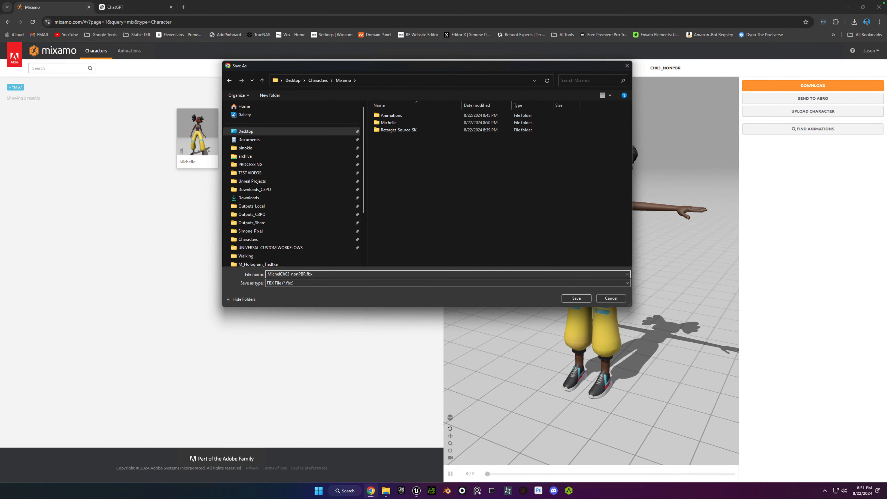
pyautogui.write('_')
pyautogui.click(572, 301)
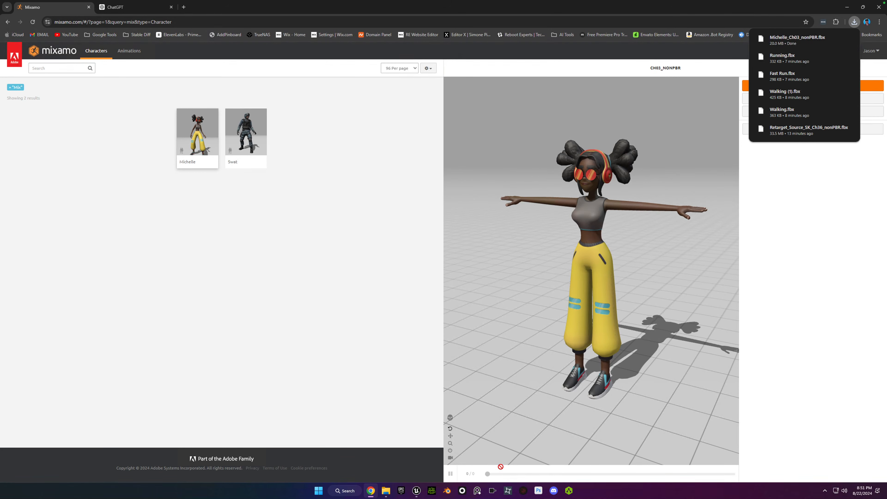
# Show the downloaded Michelle_Ch03_nonPBR.fbx in File Explorer and move it into the Michelle folder.
pyautogui.click(836, 38)
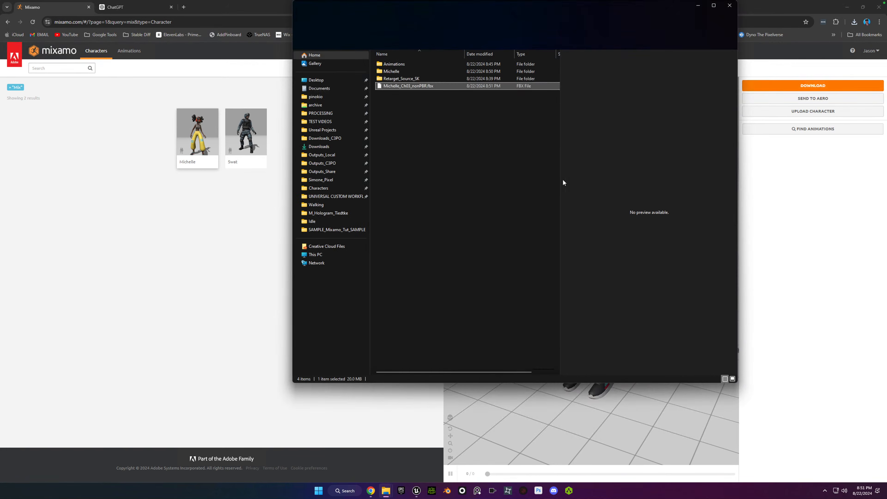
pyautogui.moveTo(380, 85); pyautogui.dragTo(390, 79)
pyautogui.doubleClick(380, 71)
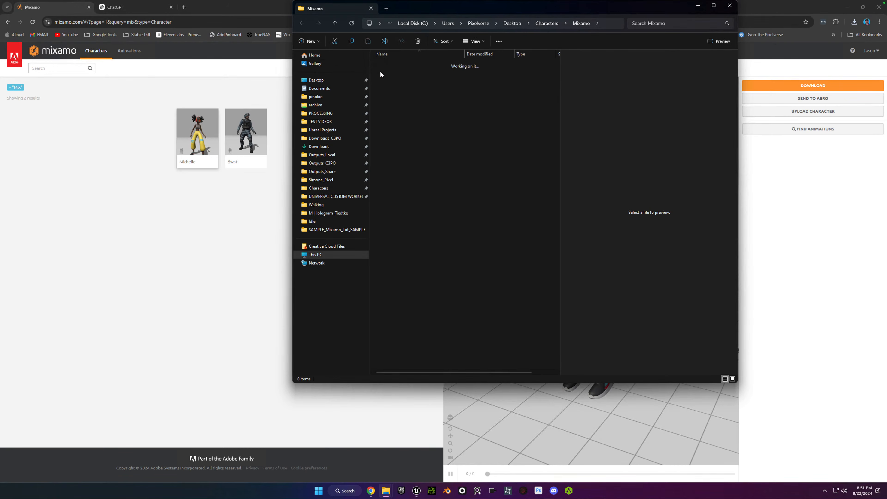
pyautogui.click(303, 24)
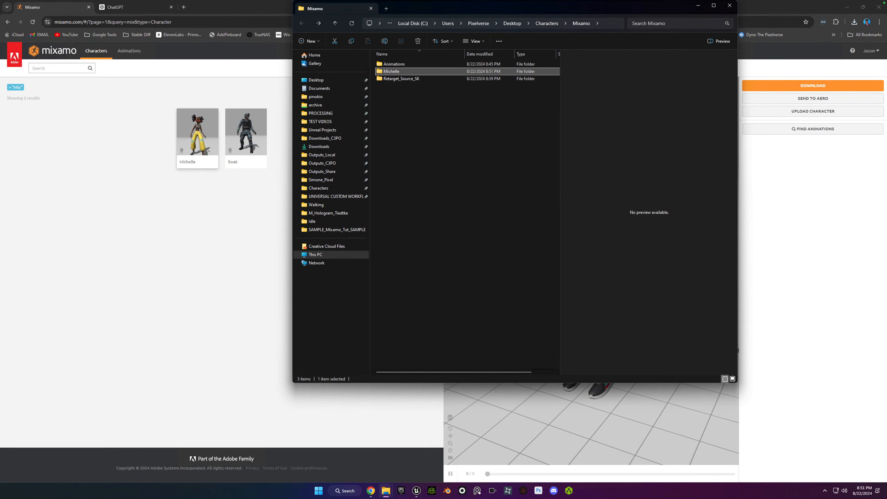
# Return to Chrome and close the Mixamo and ChatGPT pages.
pyautogui.click(247, 252)
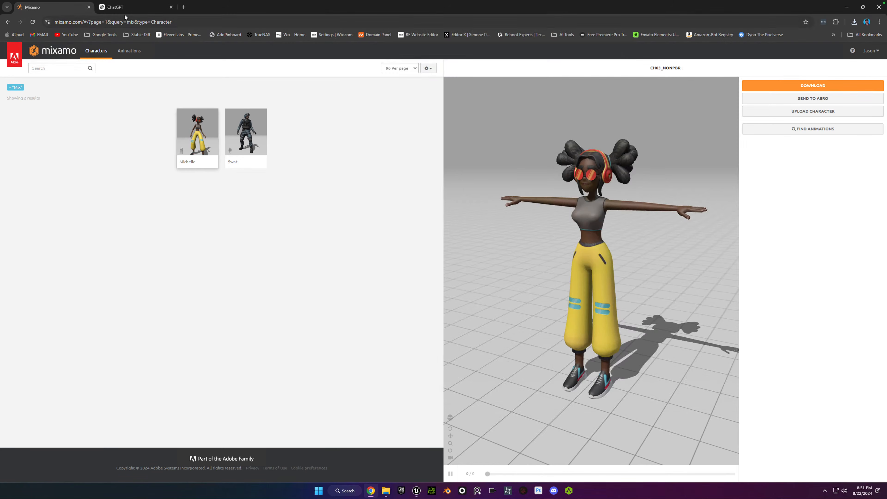
pyautogui.click(88, 9)
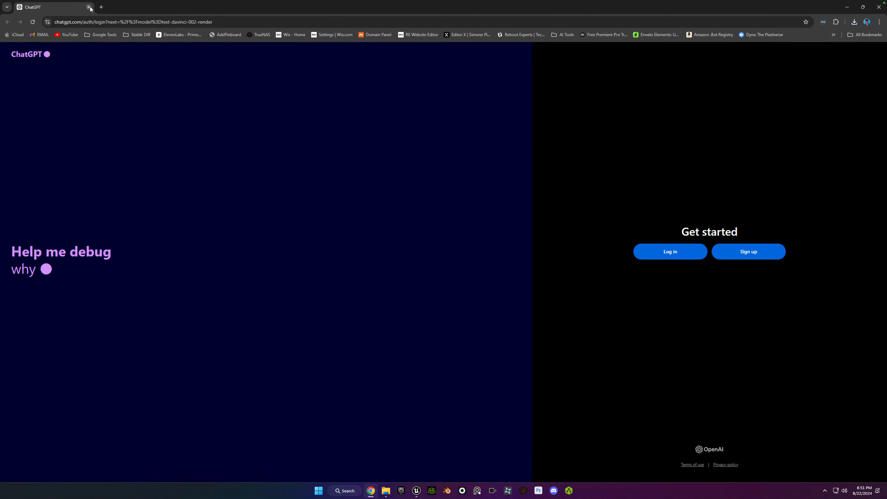
pyautogui.click(89, 8)
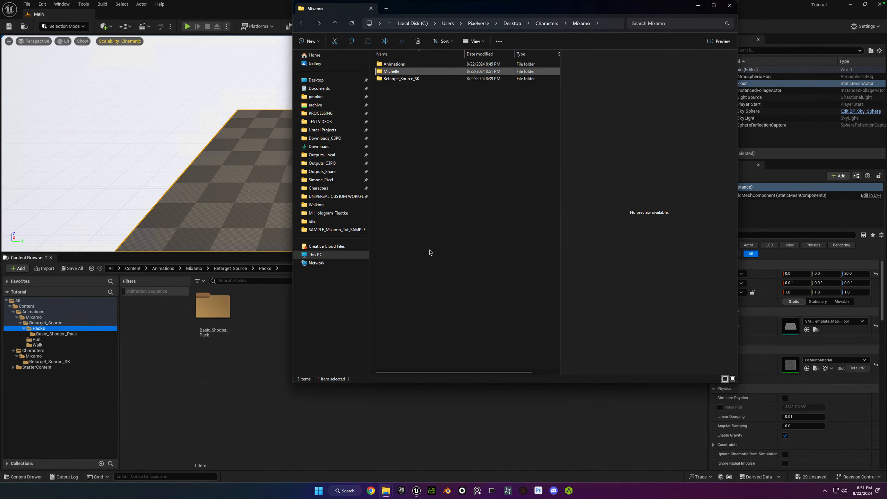
# Switch to Unreal Engine and create a folder named Michelle inside Characters/Mixamo.
pyautogui.click(226, 359)
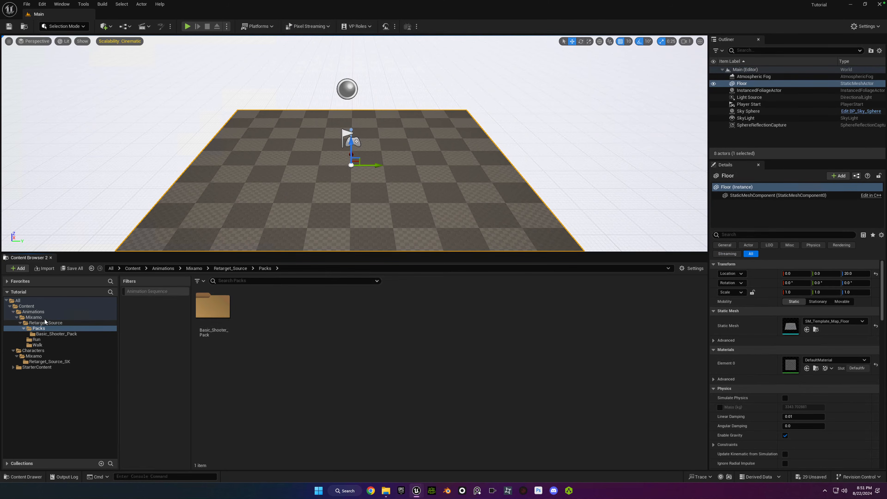
pyautogui.click(34, 317)
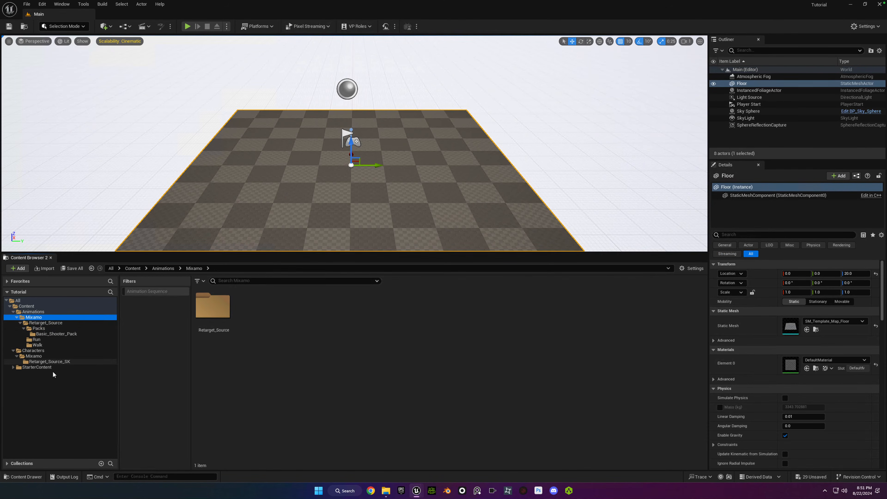
pyautogui.click(34, 356)
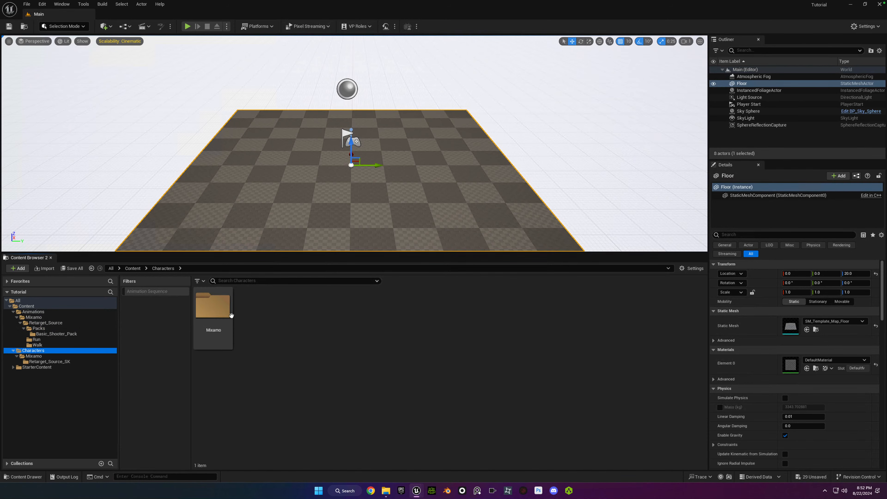
pyautogui.rightClick(298, 323)
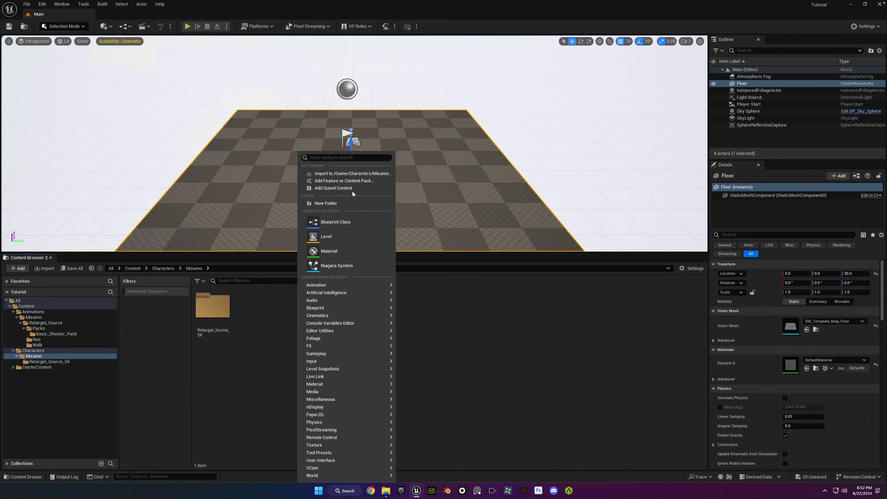
pyautogui.click(349, 202)
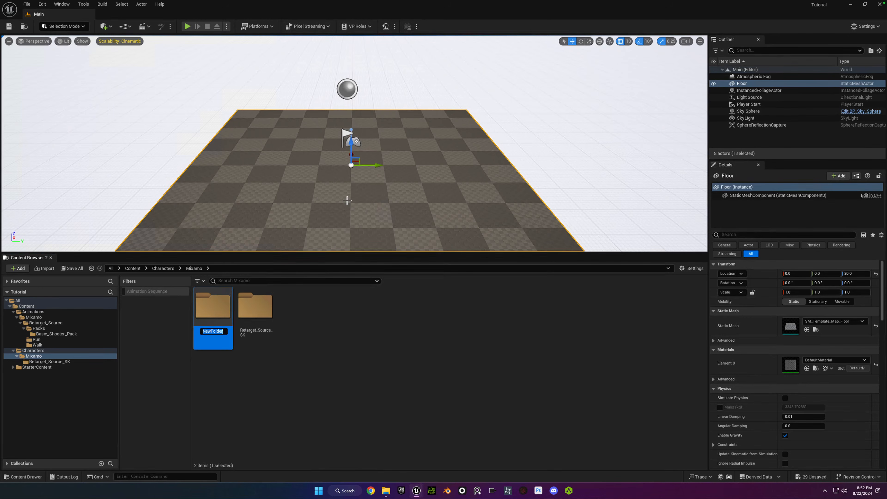
pyautogui.press('Return')
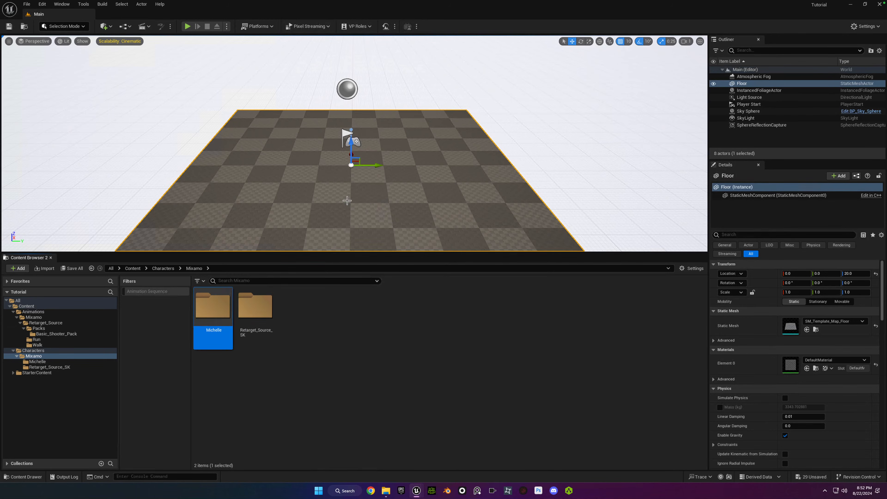
# Import into the Michelle folder the file Michelle_Ch03_nonPBR.fbx from Desktop/Characters/Mixamo/Michelle.
pyautogui.doubleClick(225, 314)
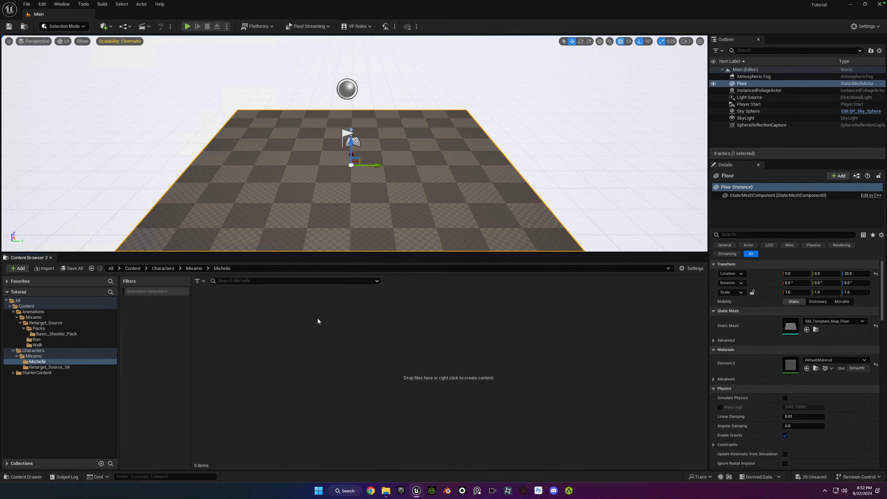
pyautogui.rightClick(273, 334)
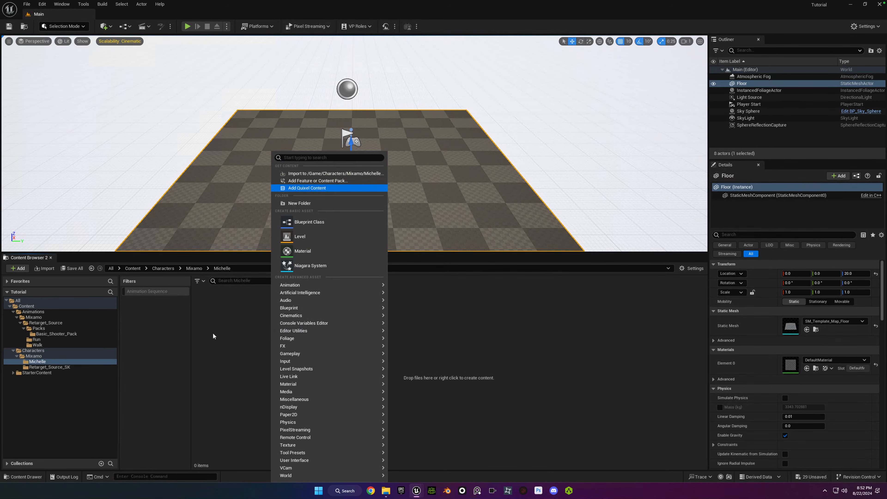
pyautogui.click(313, 173)
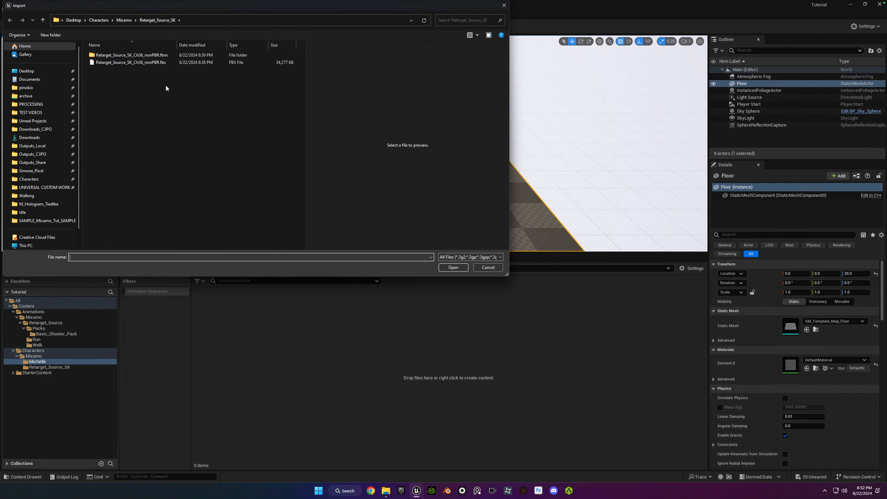
pyautogui.click(30, 72)
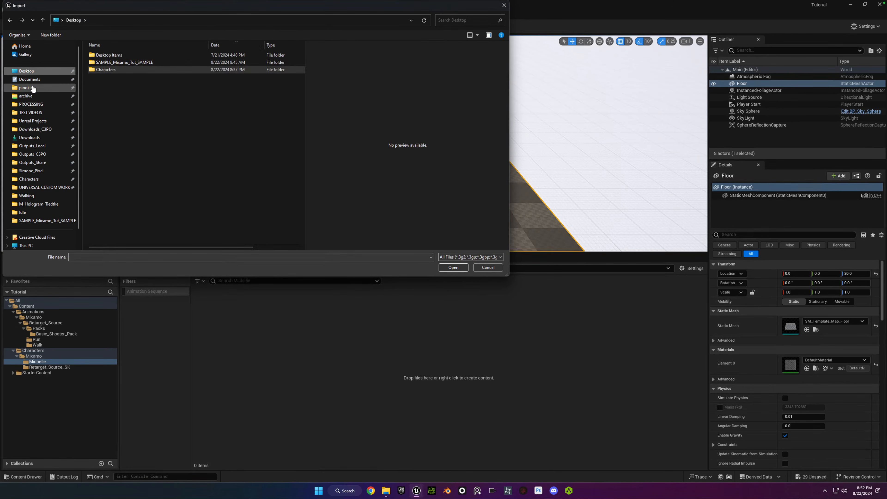
pyautogui.click(98, 71)
pyautogui.doubleClick(97, 72)
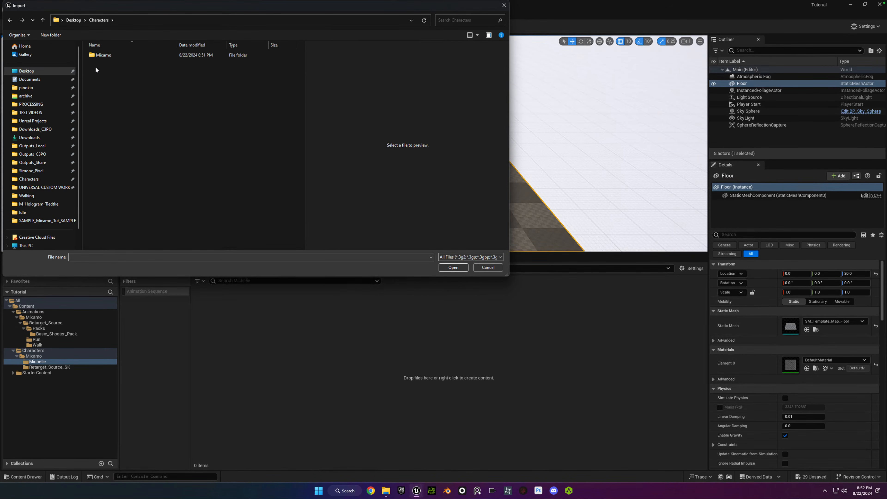
pyautogui.doubleClick(95, 56)
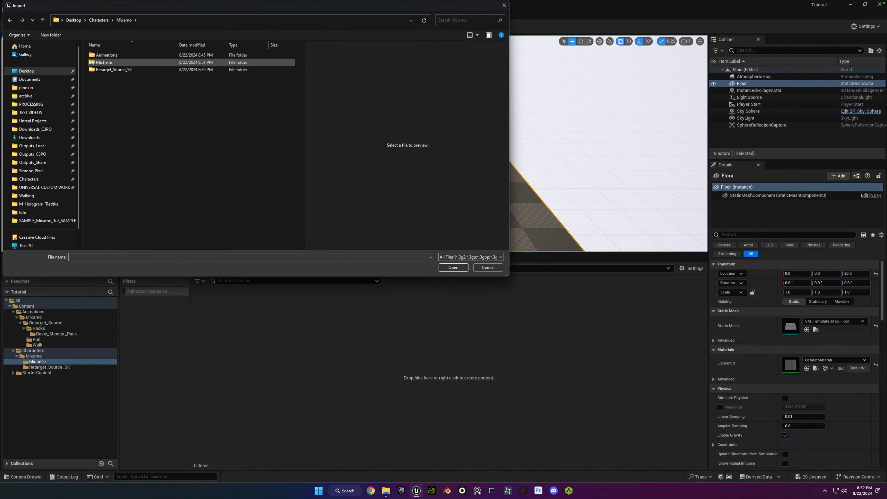
pyautogui.doubleClick(92, 62)
pyautogui.click(105, 55)
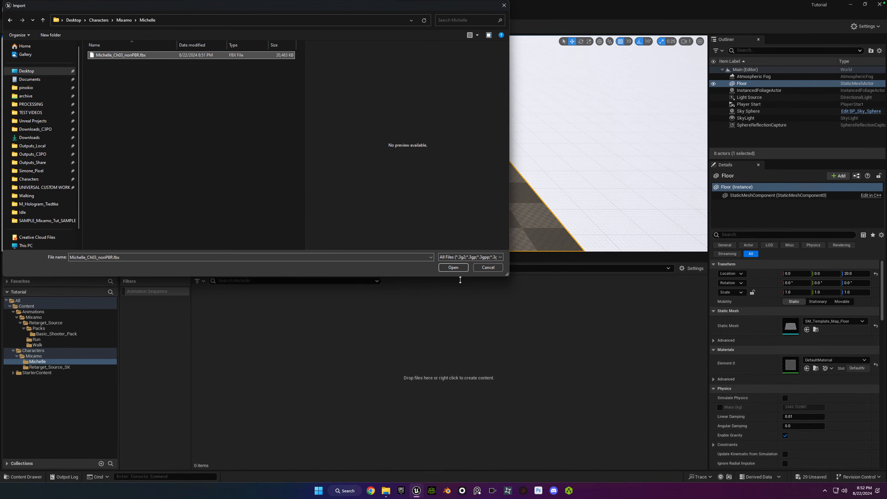
pyautogui.click(454, 267)
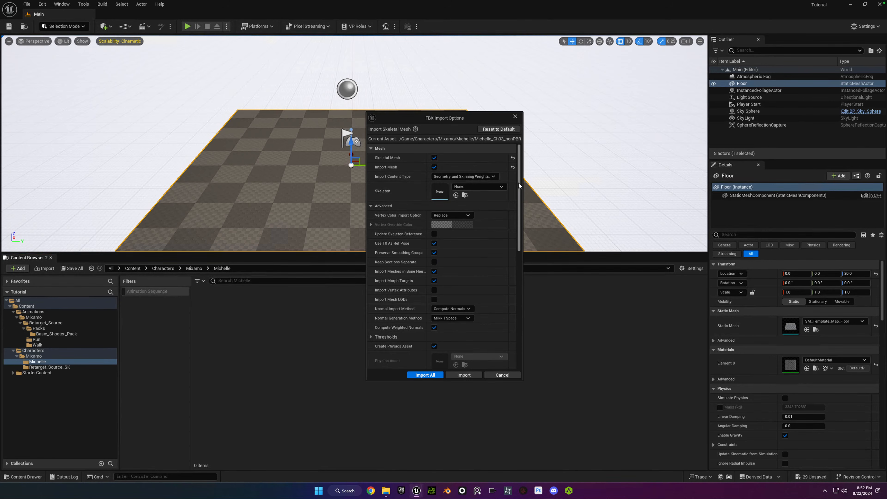
# Collapse the advanced mesh options and import all as a skeletal mesh with animations, leaving the skeleton set to None.
pyautogui.scroll(-3, 520, 189)
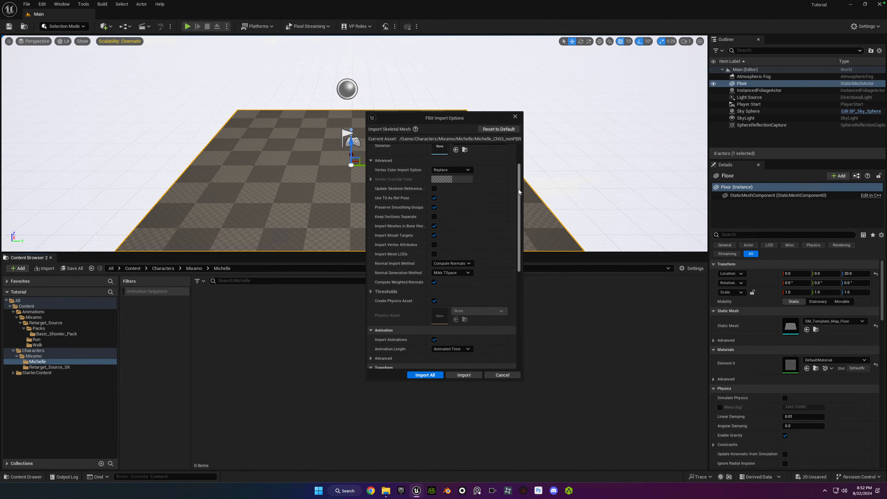
pyautogui.scroll(3, 519, 192)
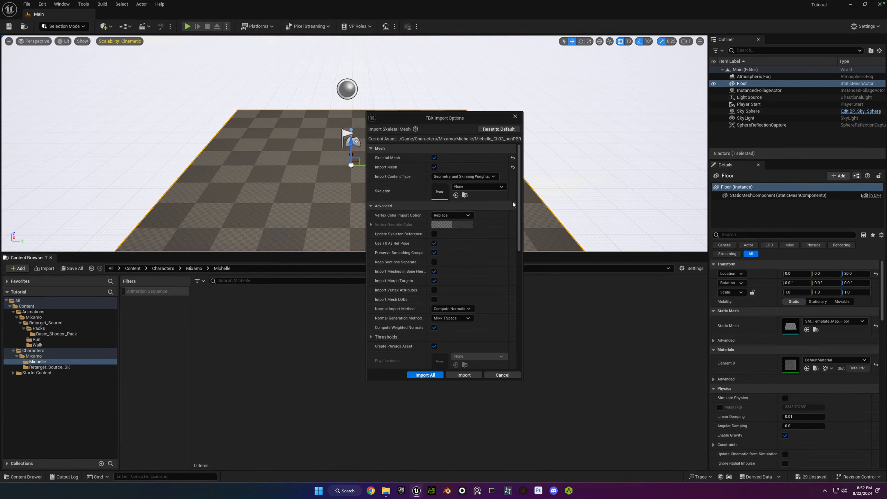
pyautogui.moveTo(519, 195); pyautogui.dragTo(519, 196)
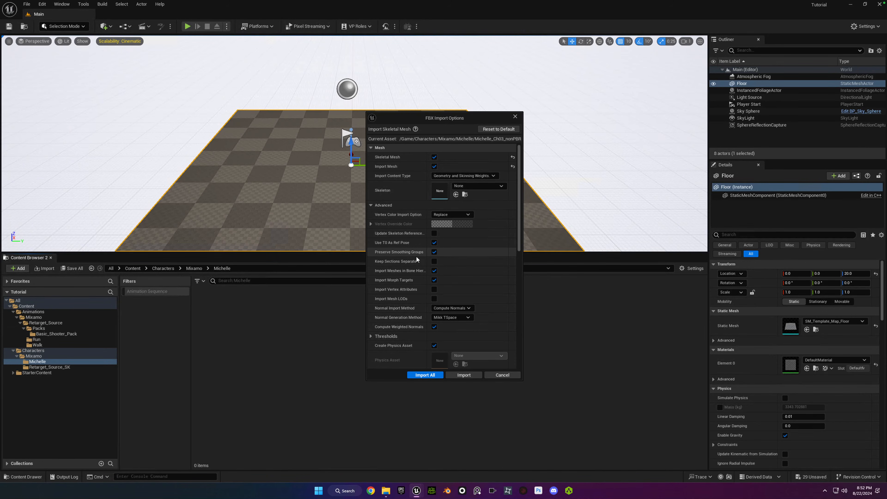
pyautogui.click(371, 206)
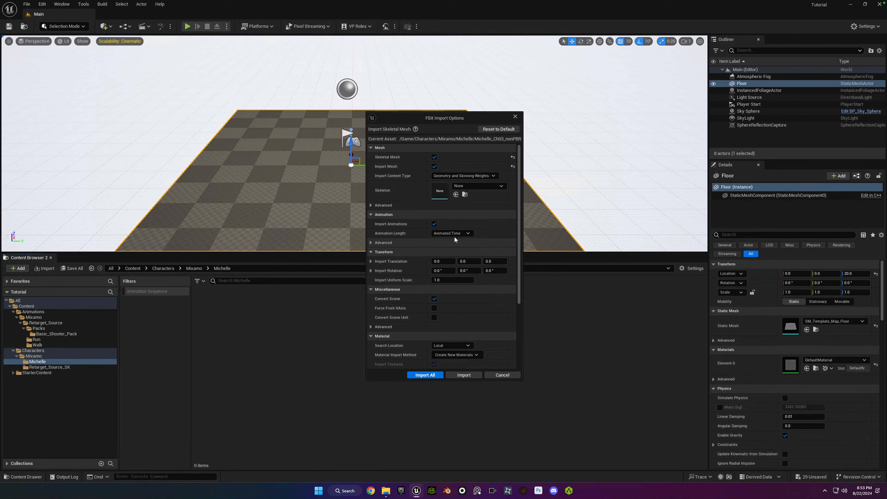
pyautogui.click(425, 375)
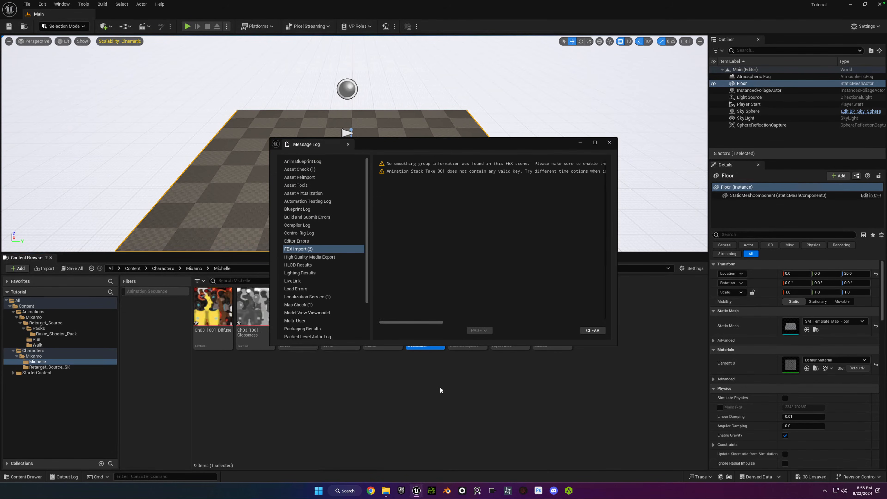
# Clear the FBX Import messages, close the Message Log and deselect the imported skeletal mesh.
pyautogui.click(596, 331)
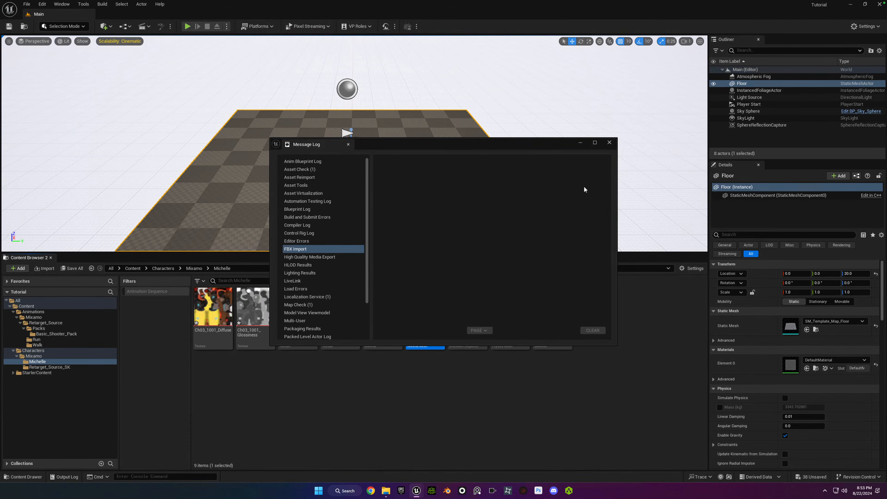
pyautogui.click(609, 143)
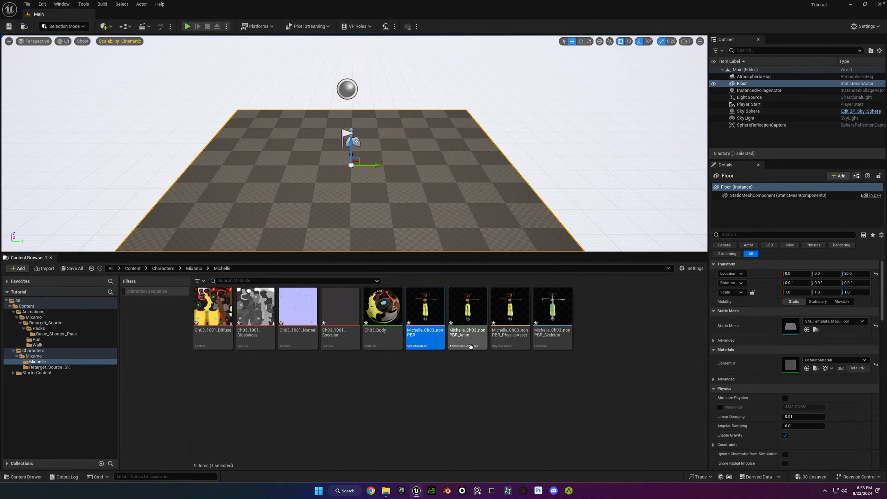
pyautogui.click(330, 397)
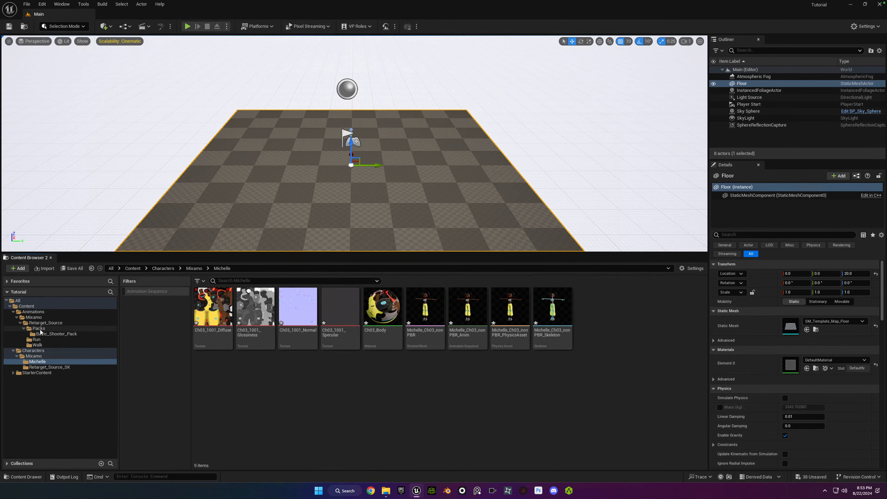
# Open Retarget Animations for firing_rifle in Basic_Shooter_Pack and set the target skeletal mesh to Michelle_Ch03_nonPBR.
pyautogui.click(36, 323)
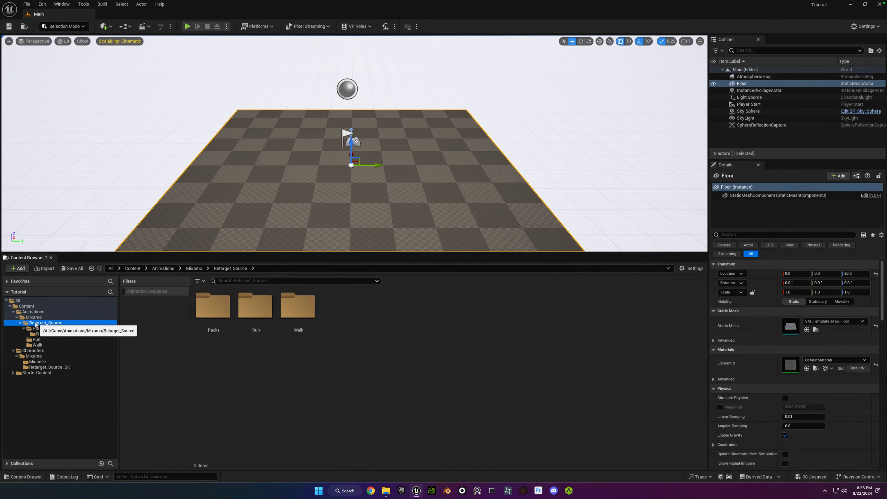
pyautogui.click(37, 328)
pyautogui.click(56, 334)
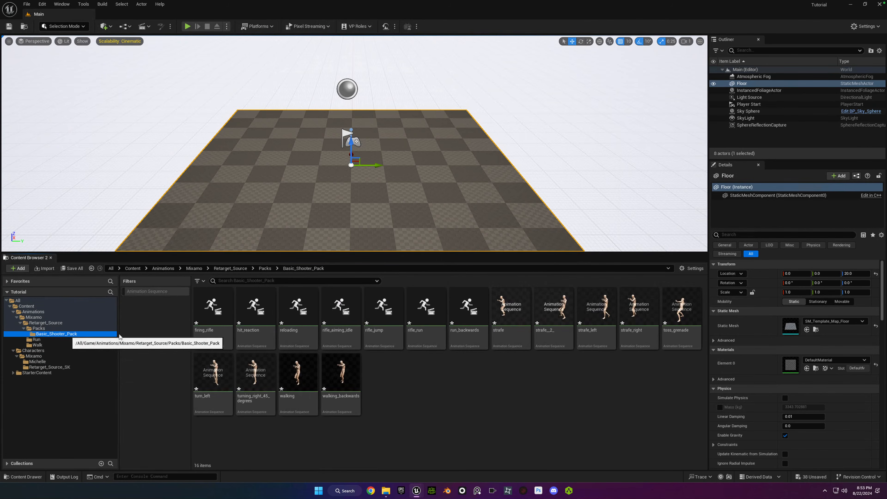
pyautogui.rightClick(211, 312)
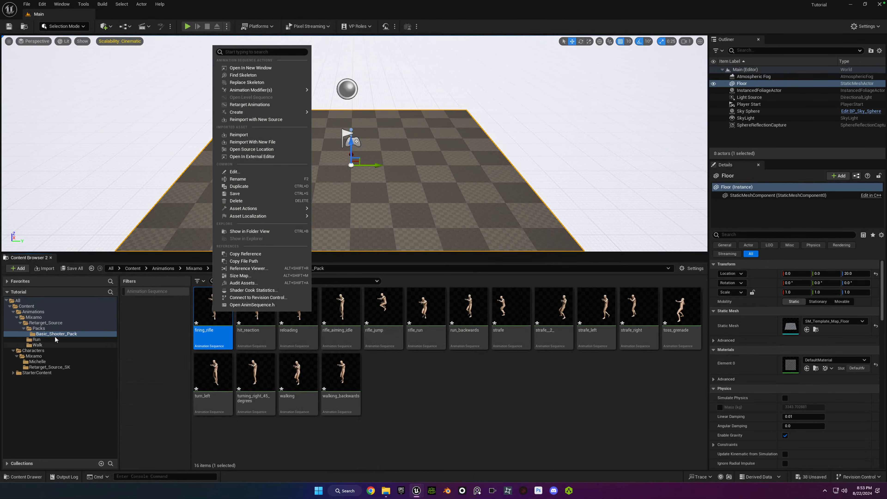
pyautogui.click(36, 339)
pyautogui.click(56, 333)
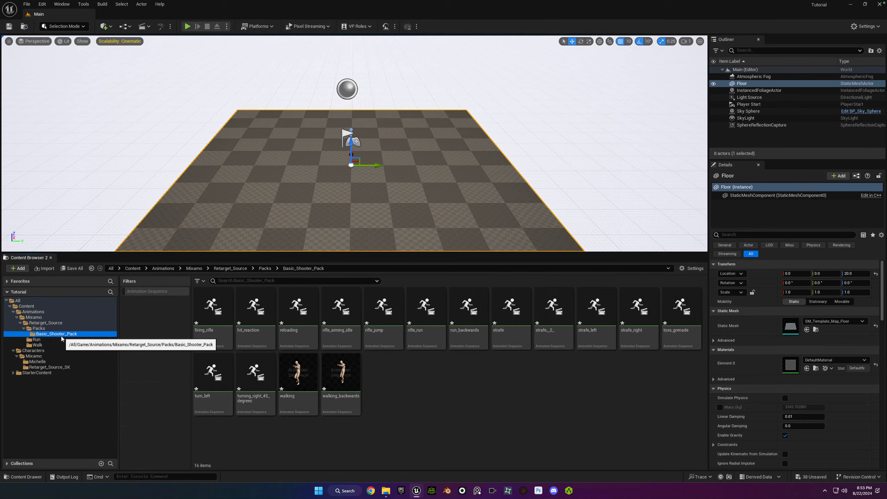
pyautogui.rightClick(206, 301)
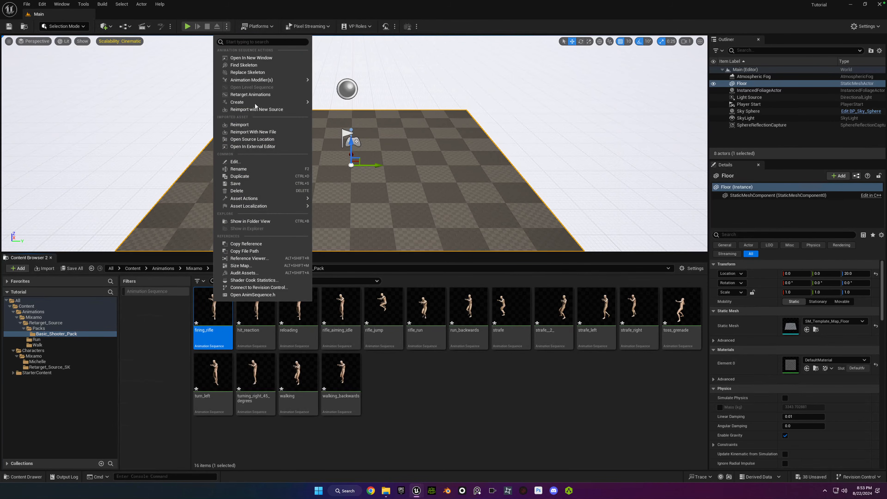
pyautogui.click(249, 94)
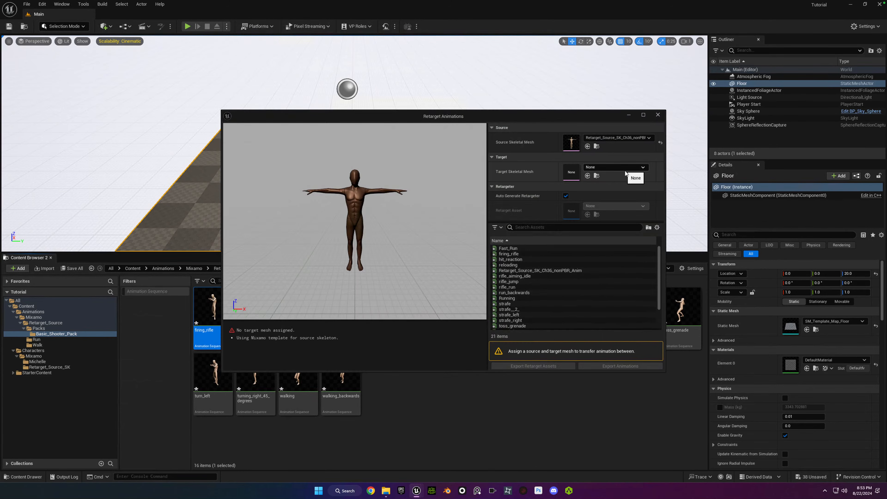
pyautogui.click(640, 168)
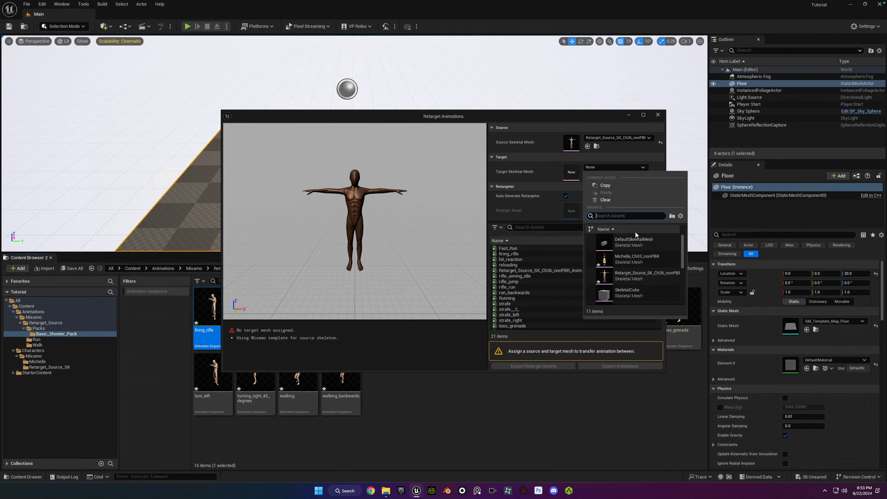
pyautogui.click(604, 260)
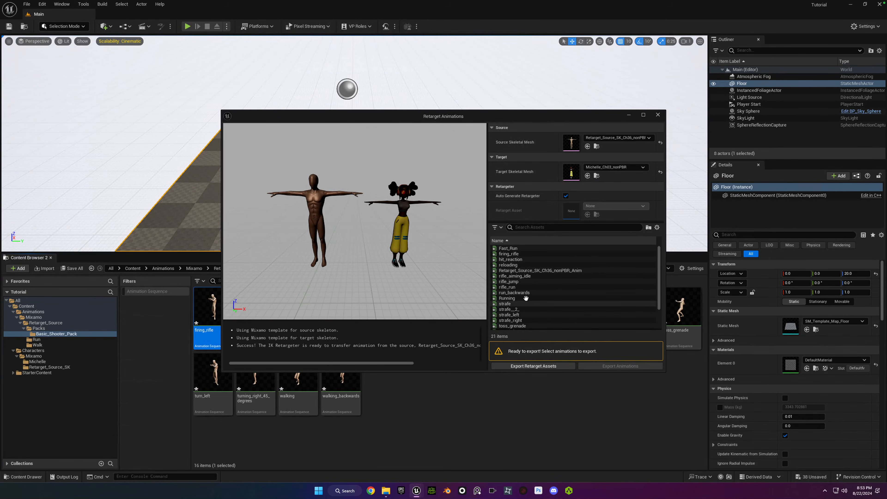
# Preview several source animations on Michelle, including firing_rifle, strafe, strafe_left, turning_right_45_degrees, rifle_jump, rifle_run, Fast_Run and hit_reaction.
pyautogui.moveTo(525, 274)
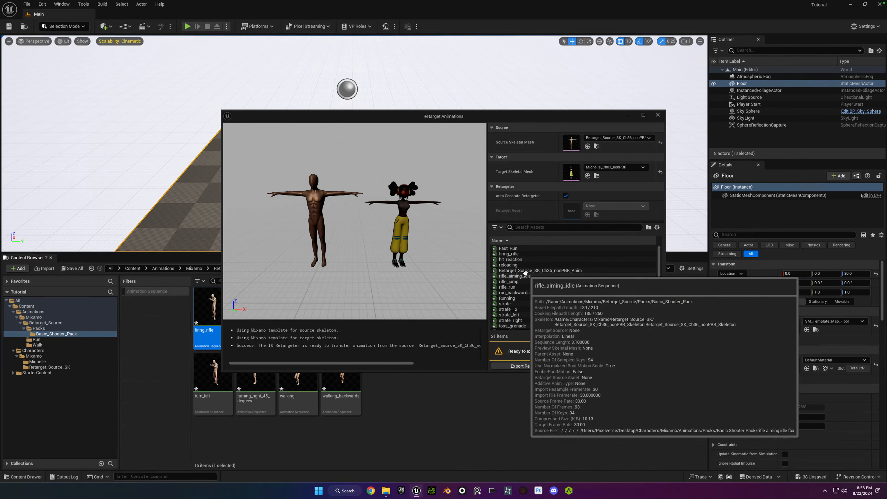
pyautogui.click(509, 253)
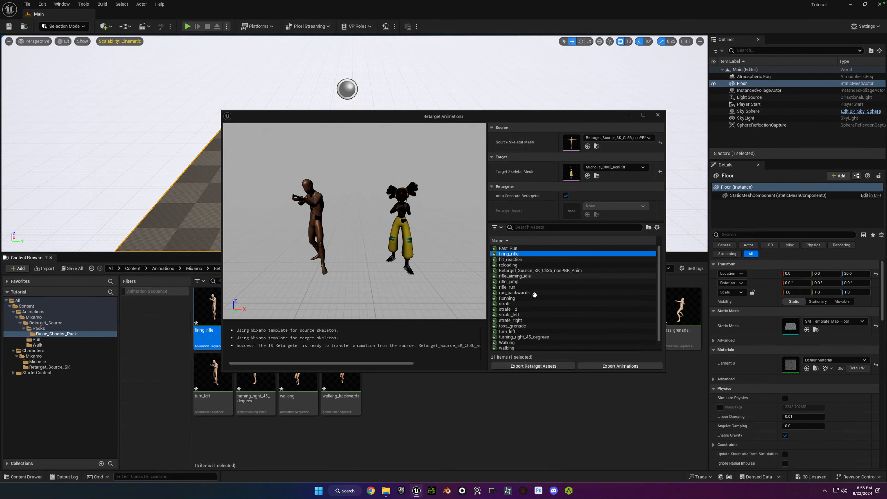
pyautogui.click(529, 303)
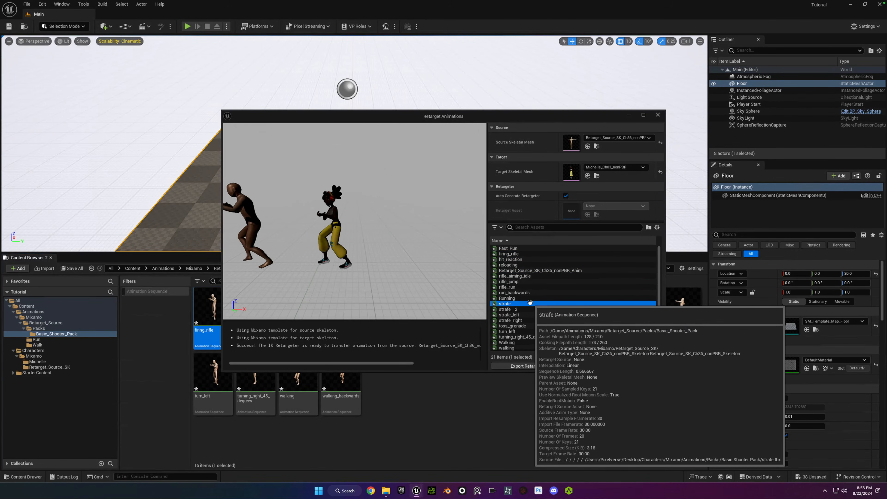
pyautogui.scroll(-1, 529, 304)
pyautogui.click(528, 307)
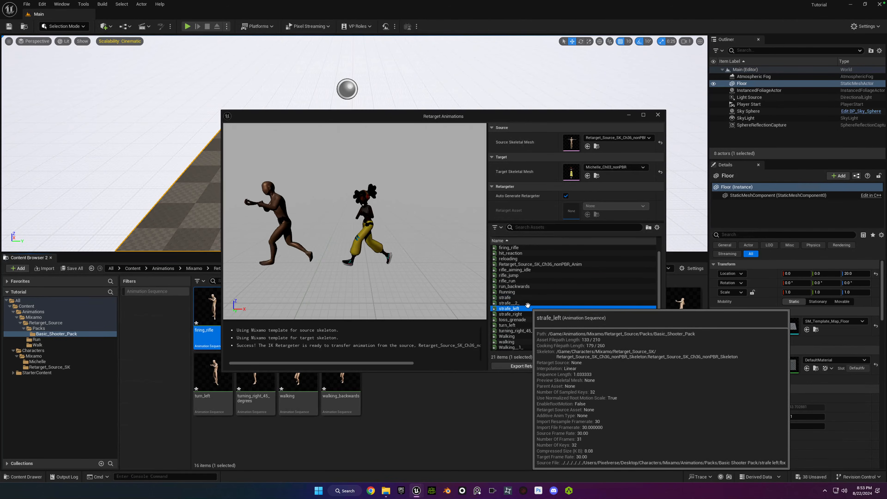
pyautogui.scroll(-1, 527, 304)
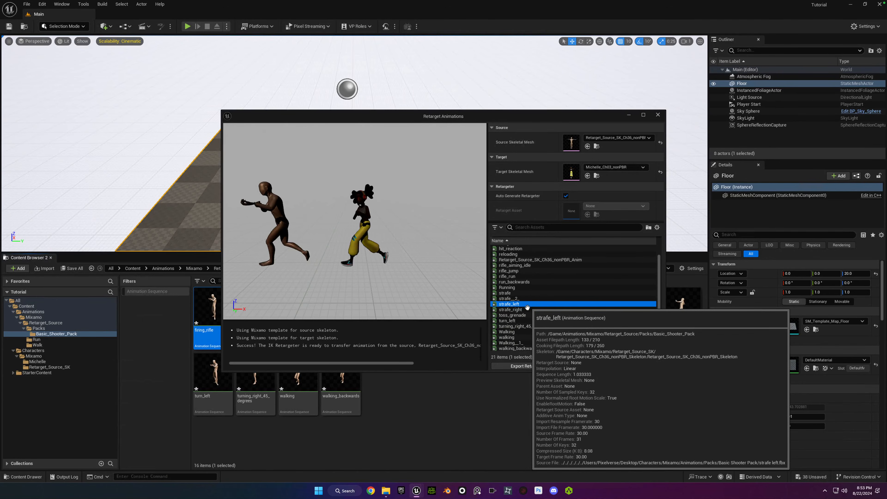
pyautogui.click(518, 327)
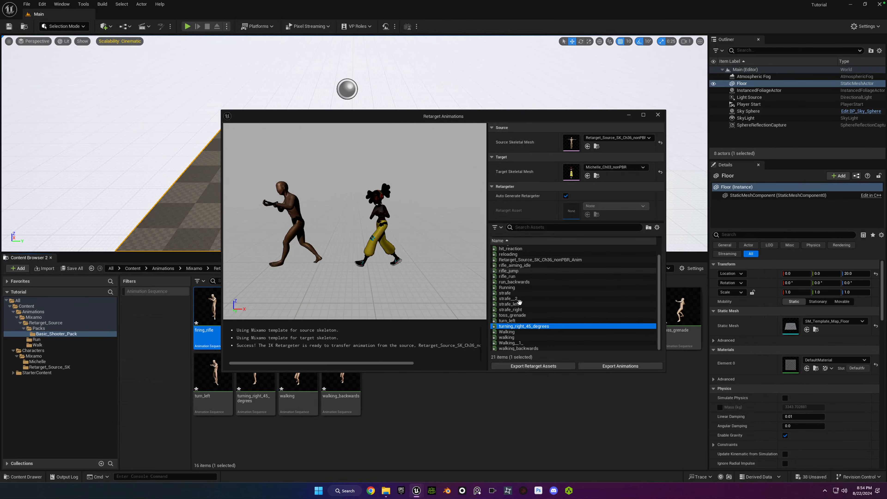
pyautogui.click(509, 271)
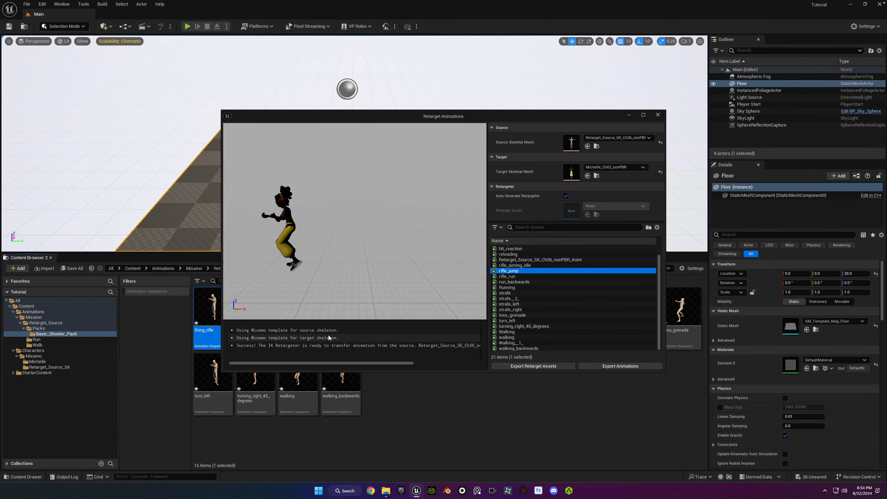
pyautogui.click(508, 276)
pyautogui.click(510, 260)
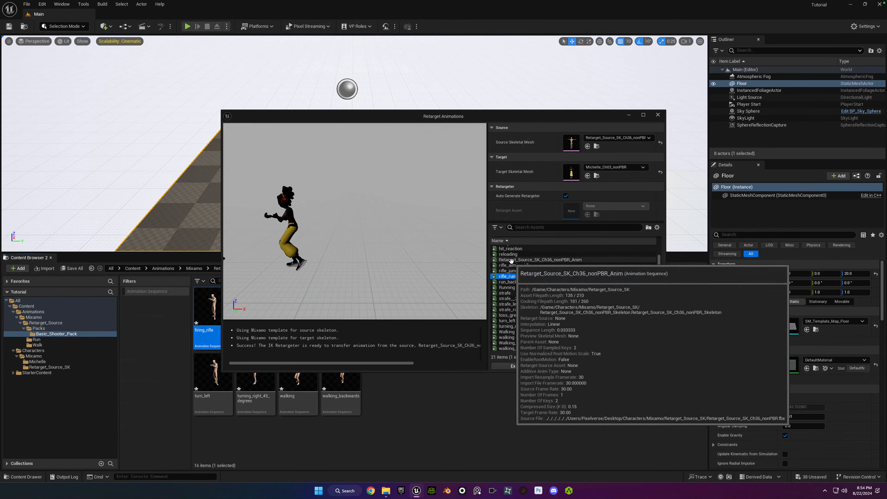
pyautogui.scroll(1, 521, 287)
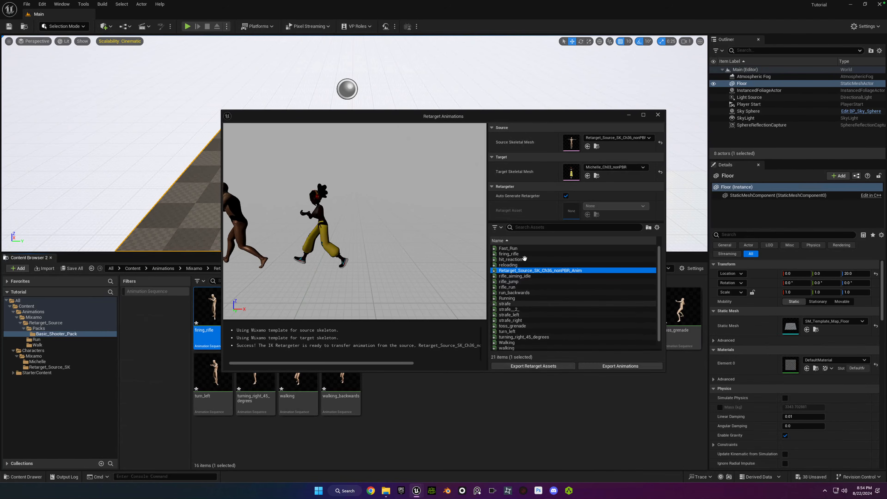
pyautogui.click(513, 254)
pyautogui.click(524, 249)
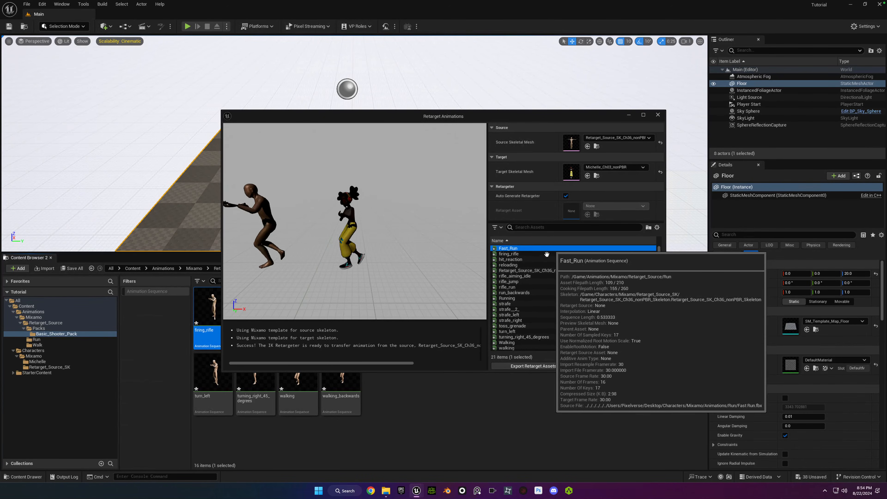
pyautogui.click(538, 259)
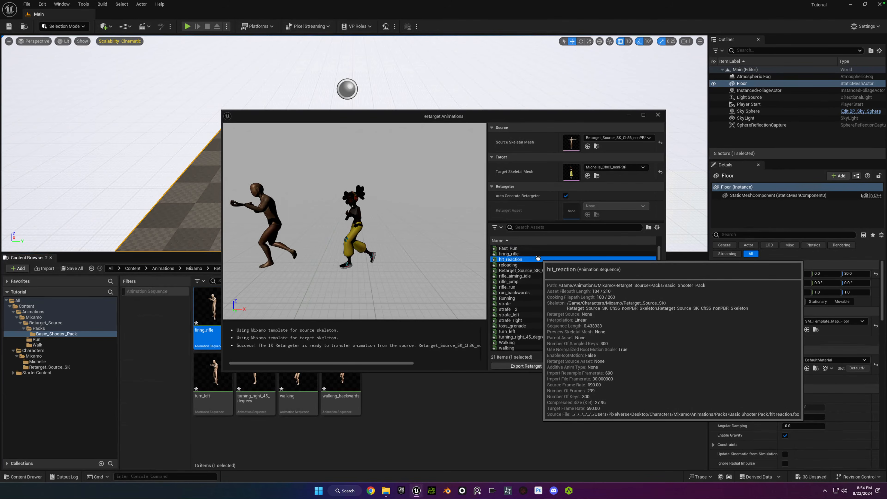
# Preview rifle_aiming_idle and Running on Michelle, and start an animation export with all listed animations selected.
pyautogui.click(513, 276)
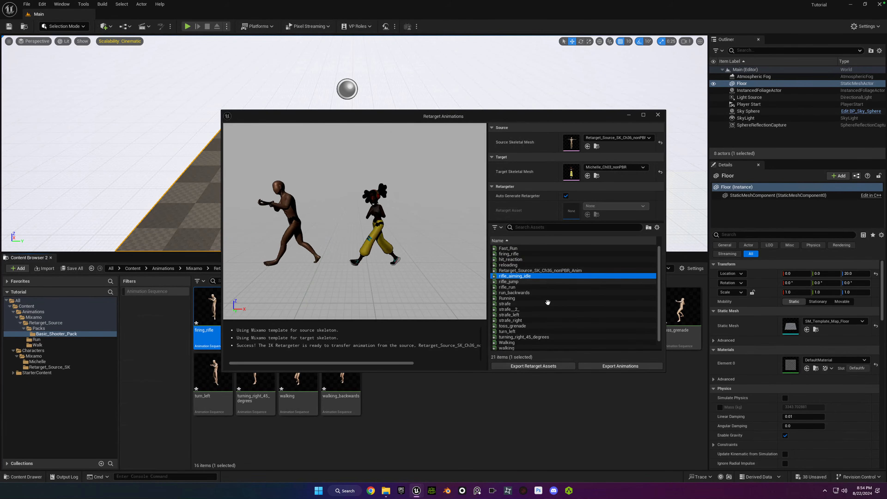
pyautogui.click(526, 299)
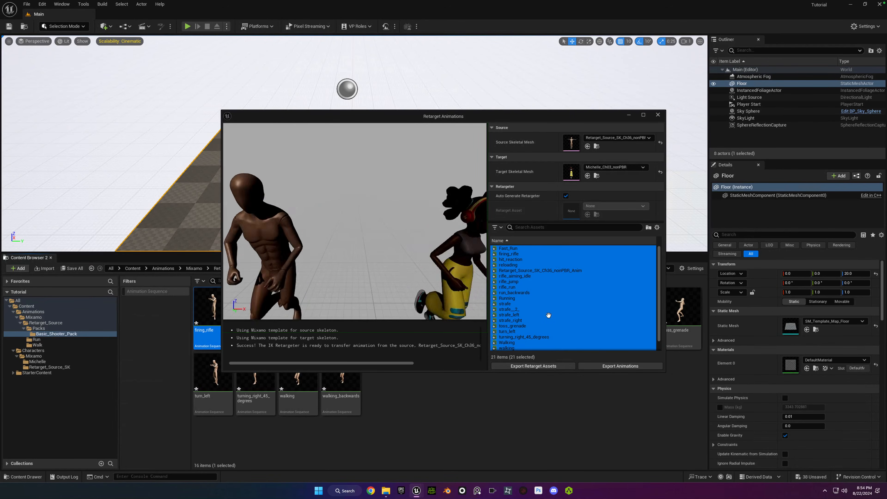
pyautogui.hotkey('ctrl', 'a')
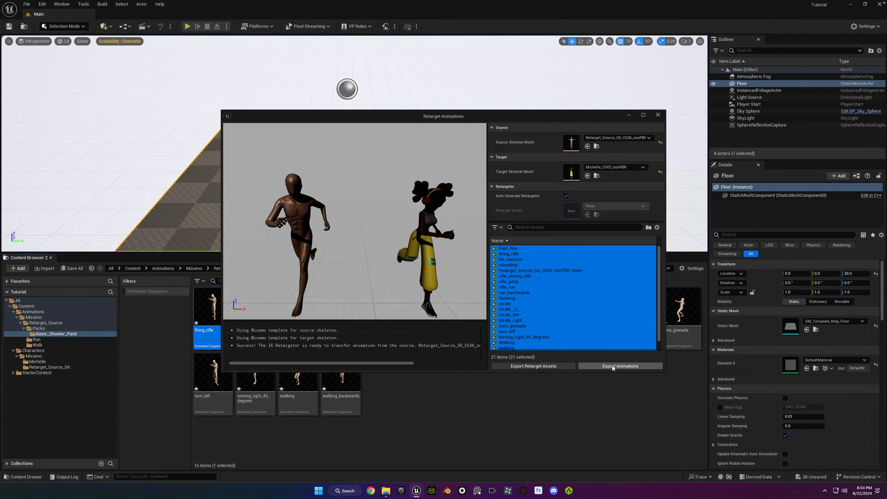
pyautogui.click(624, 366)
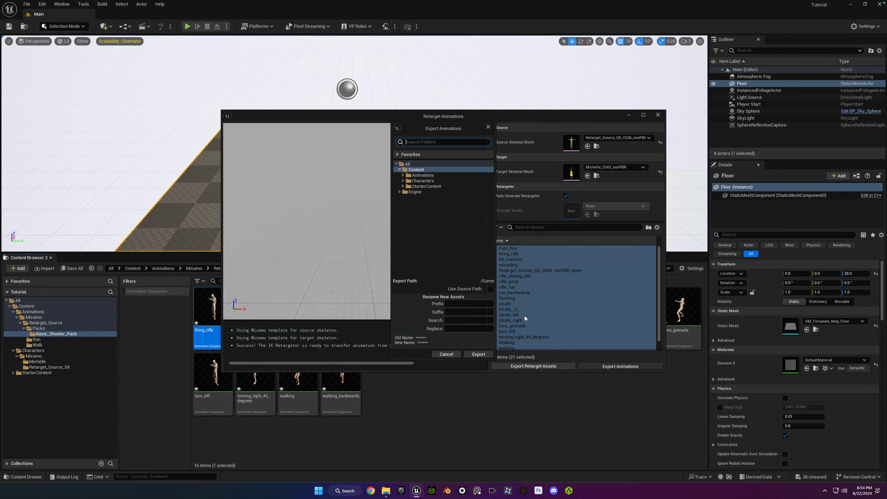
# Create a folder named Retargeted inside Content/Animations/Mixamo for the exported animations.
pyautogui.click(403, 176)
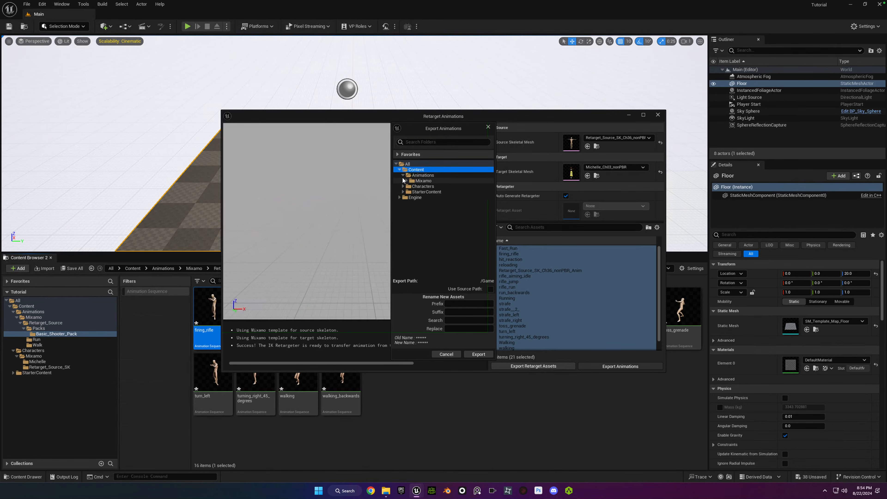
pyautogui.click(406, 181)
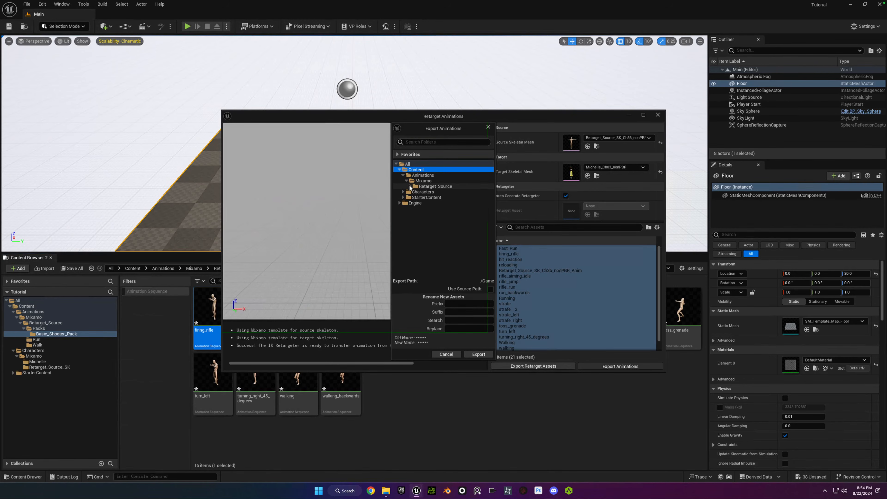
pyautogui.rightClick(417, 183)
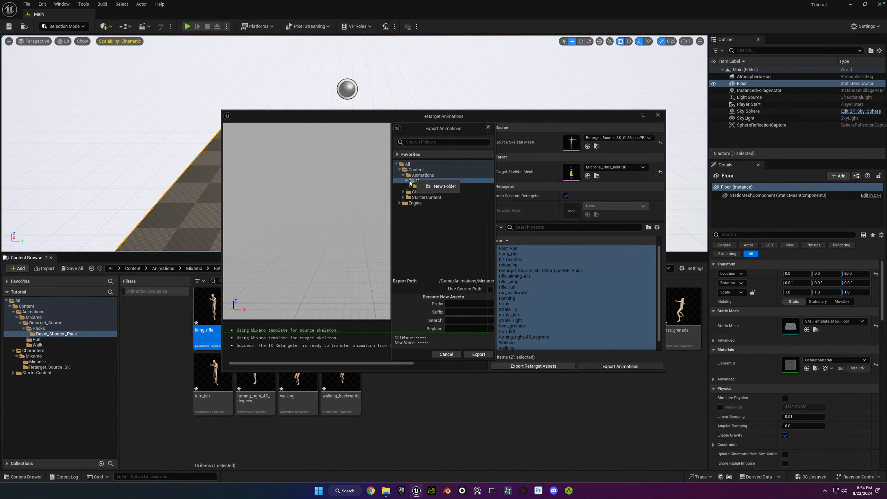
pyautogui.click(437, 186)
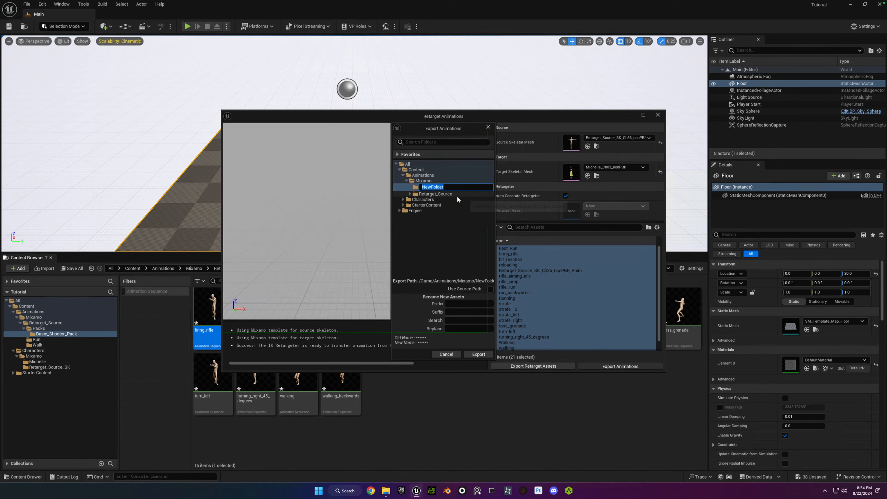
pyautogui.press('BackSpace')
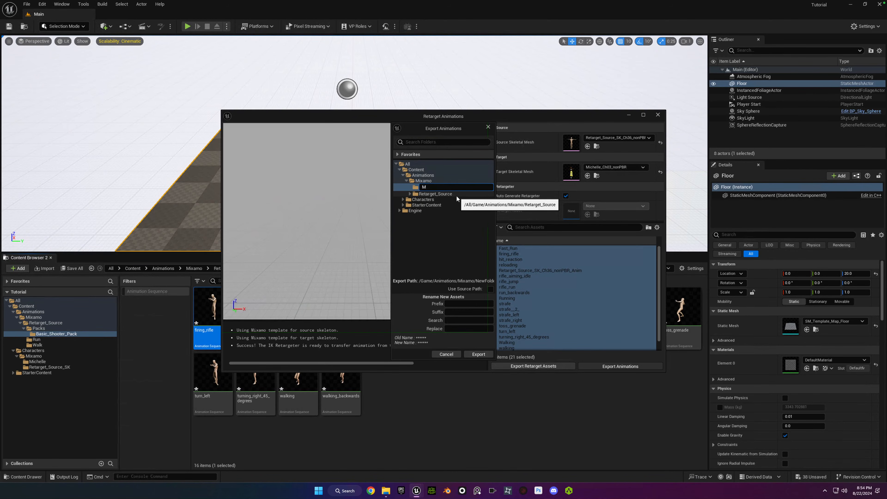
pyautogui.write('Retargeted')
pyautogui.press('Return')
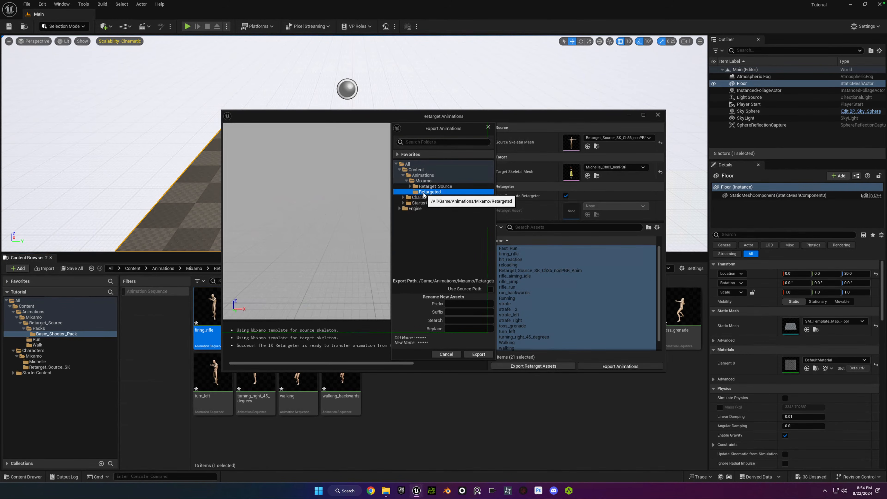
# Create a Michelle subfolder inside Retargeted and confirm it as the export destination for the animations.
pyautogui.rightClick(423, 194)
pyautogui.click(445, 201)
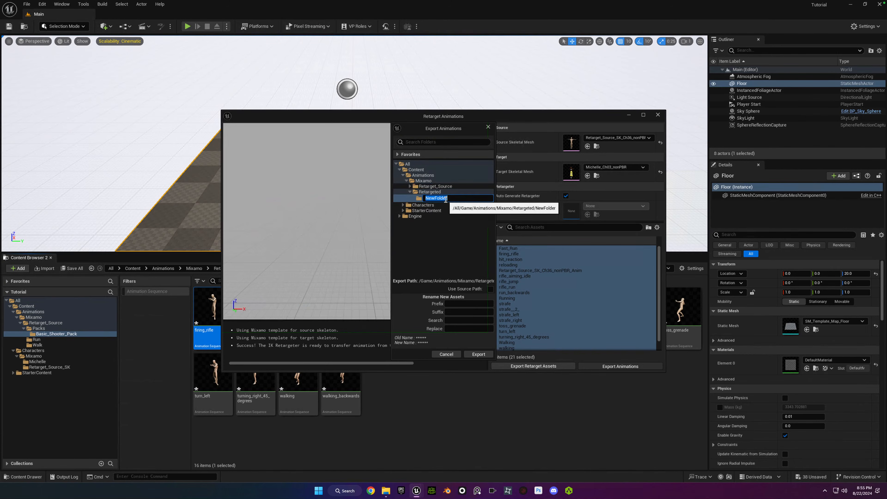
pyautogui.write('Michelle')
pyautogui.press('Return')
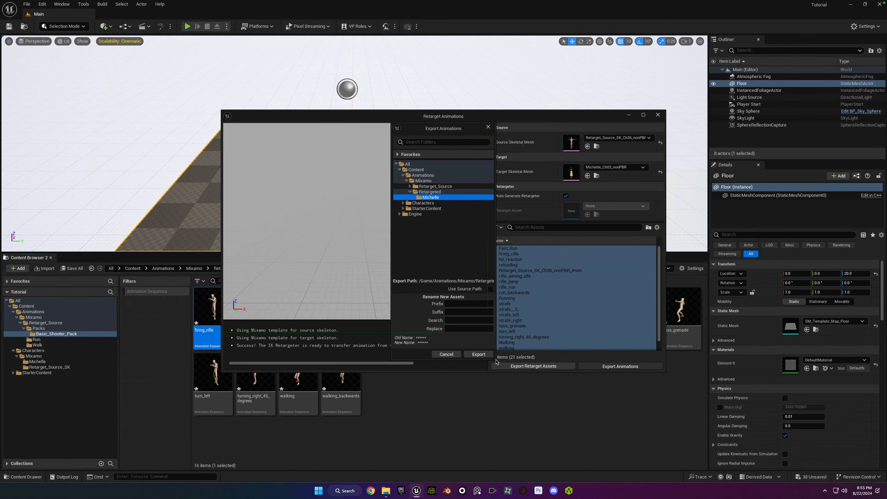
pyautogui.click(479, 354)
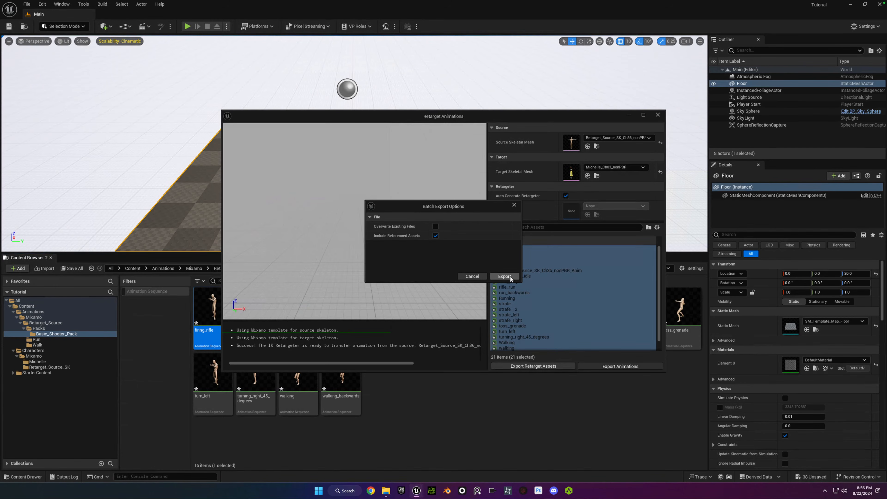
# Run the batch export of the retargeted animations with referenced assets included, and save all unsaved content.
pyautogui.click(505, 276)
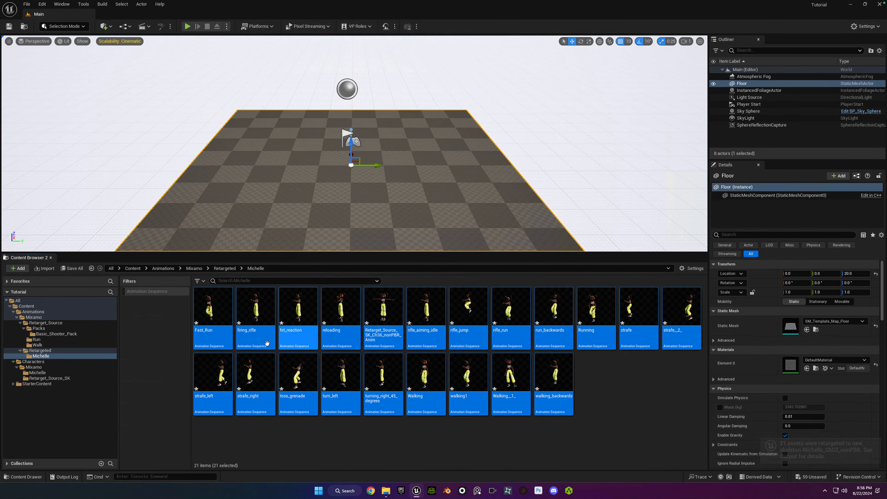
pyautogui.click(290, 418)
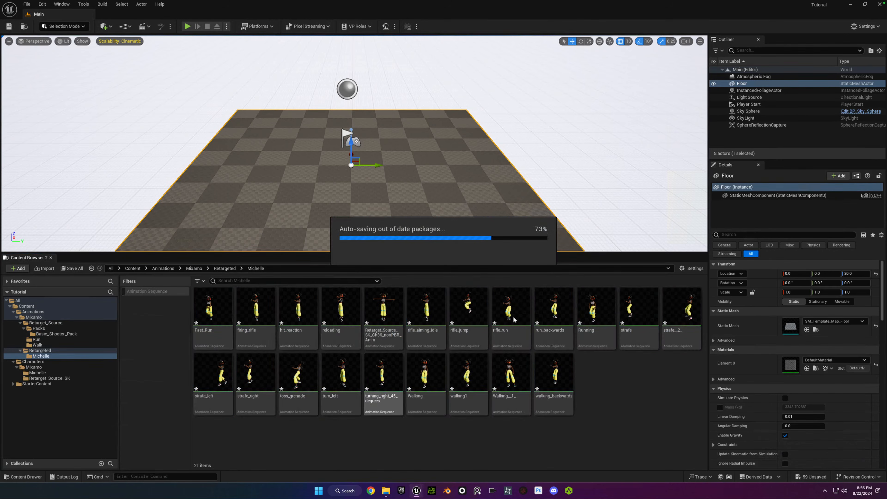
pyautogui.click(503, 321)
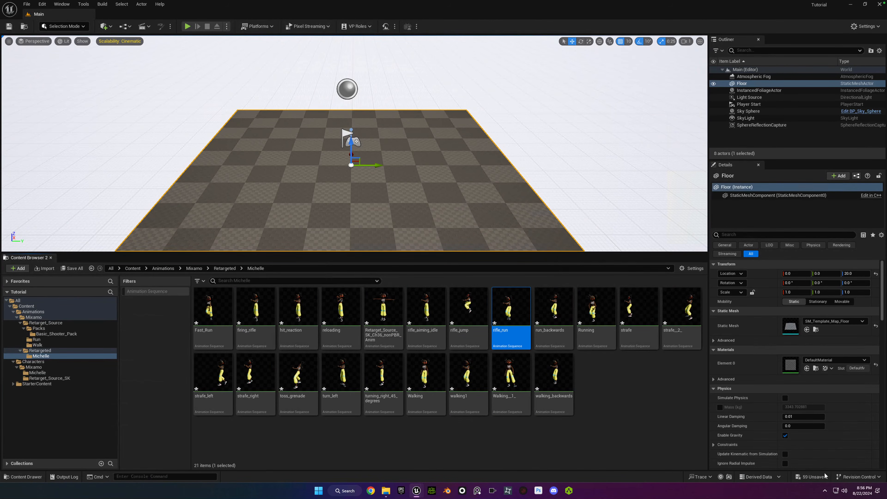
pyautogui.click(819, 477)
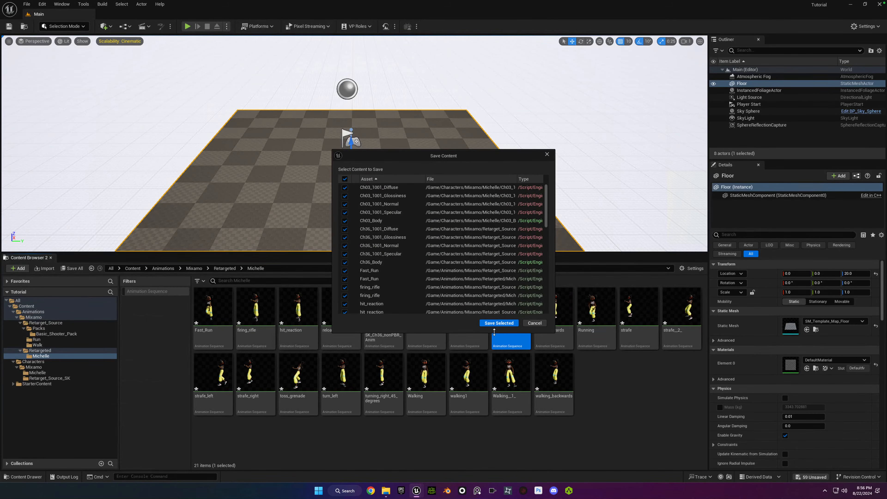
pyautogui.click(499, 323)
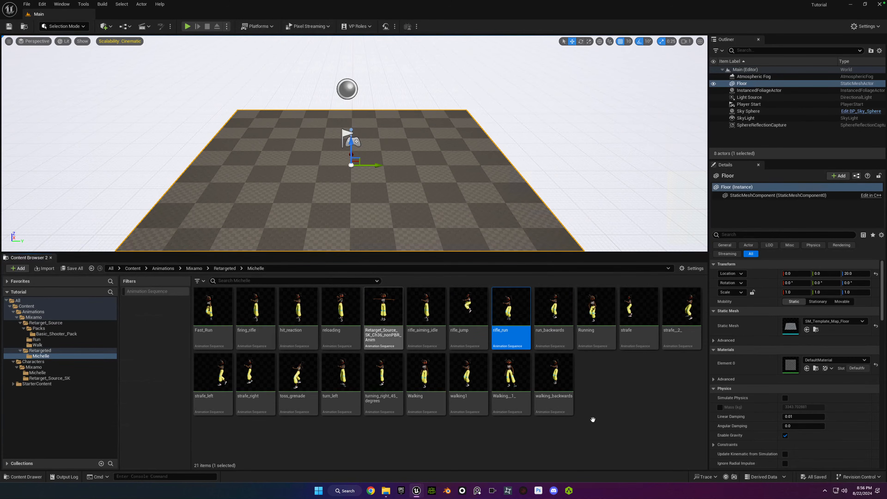
pyautogui.click(599, 369)
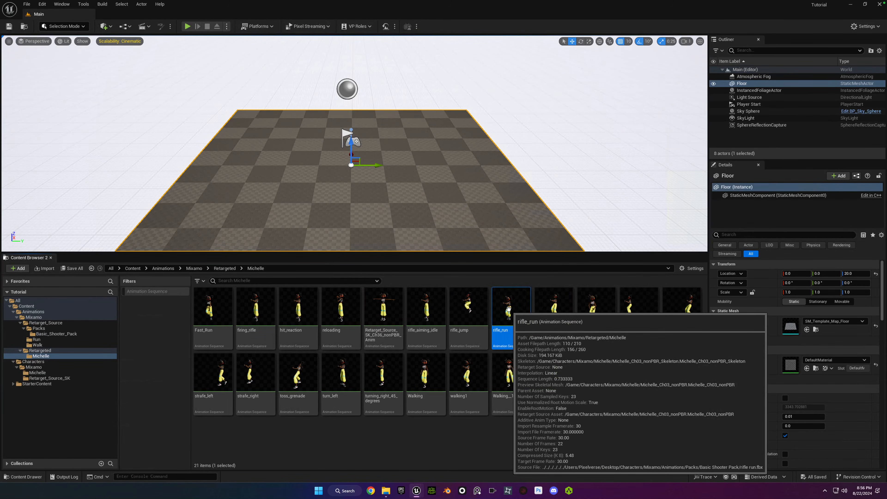
# Place the retargeted rifle_run animation on the floor in the level and view it from an angle.
pyautogui.moveTo(509, 310); pyautogui.dragTo(395, 199)
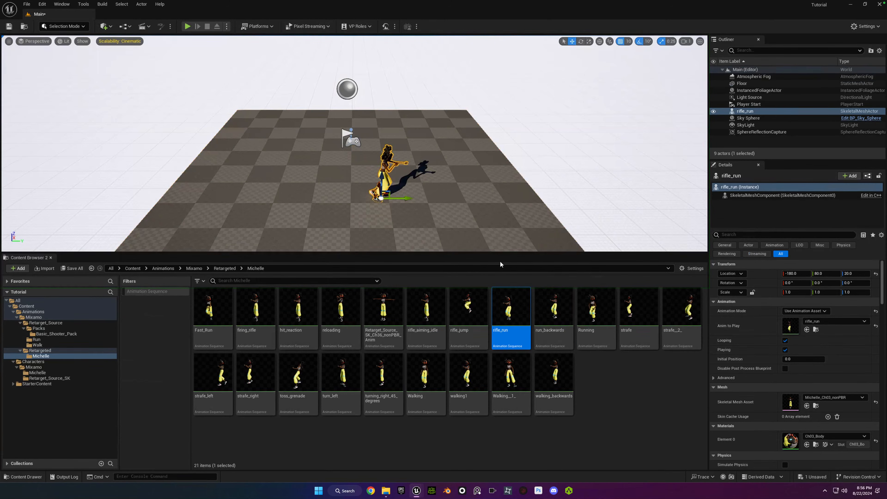
pyautogui.keyDown('alt'); pyautogui.moveTo(395, 174); pyautogui.dragTo(329, 165); pyautogui.keyUp('alt')
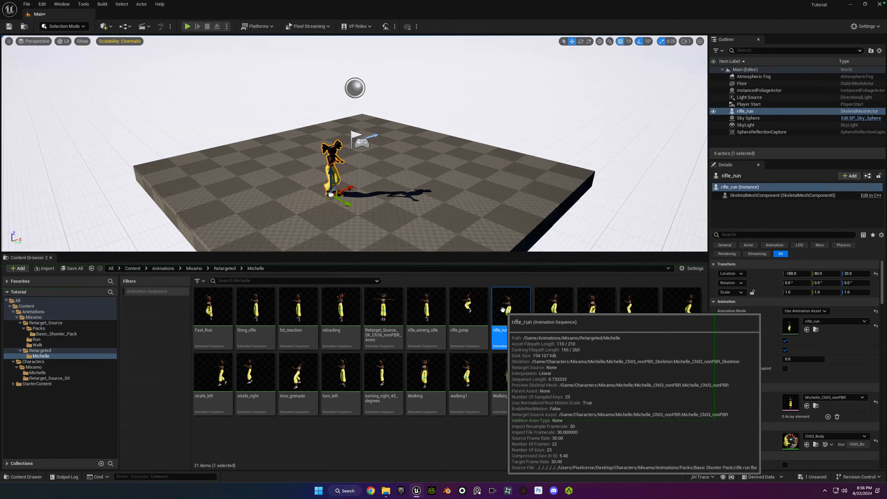
# Preview the retargeted rifle_run, hit_reaction, toss_grenade, turning_right_45_degrees and walking1 animations, and clear the Map Check messages.
pyautogui.doubleClick(510, 309)
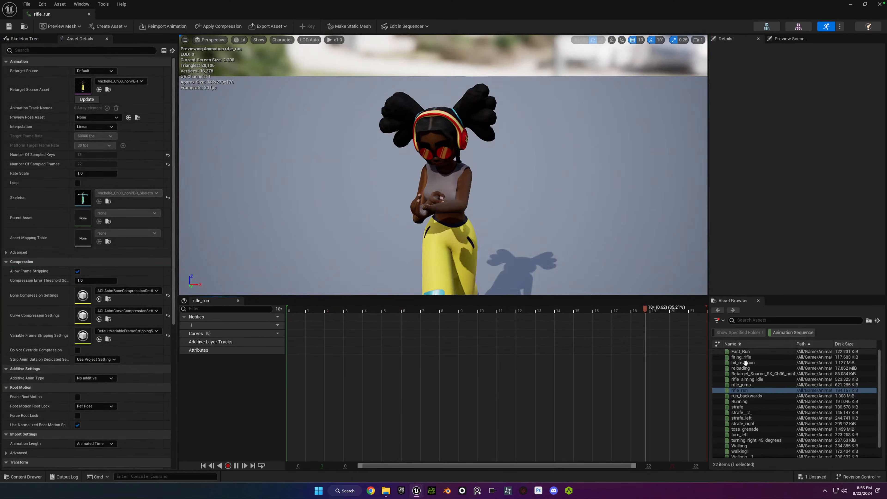
pyautogui.click(743, 362)
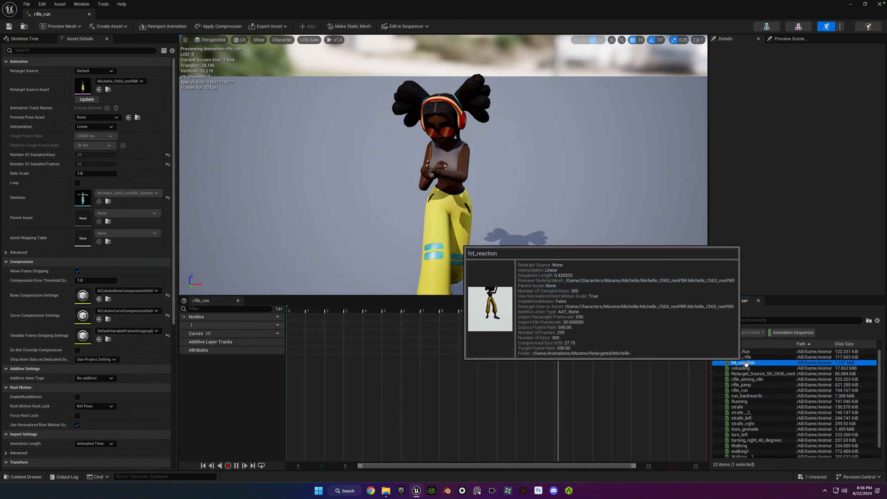
pyautogui.click(751, 428)
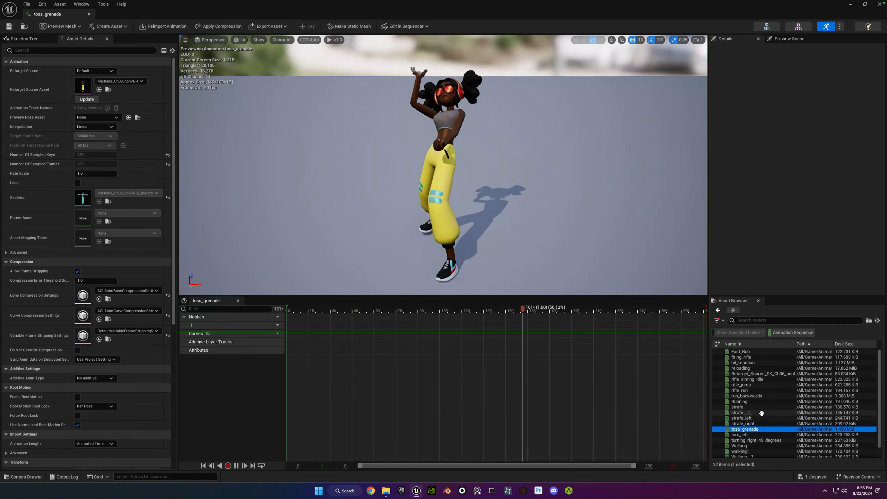
pyautogui.click(765, 440)
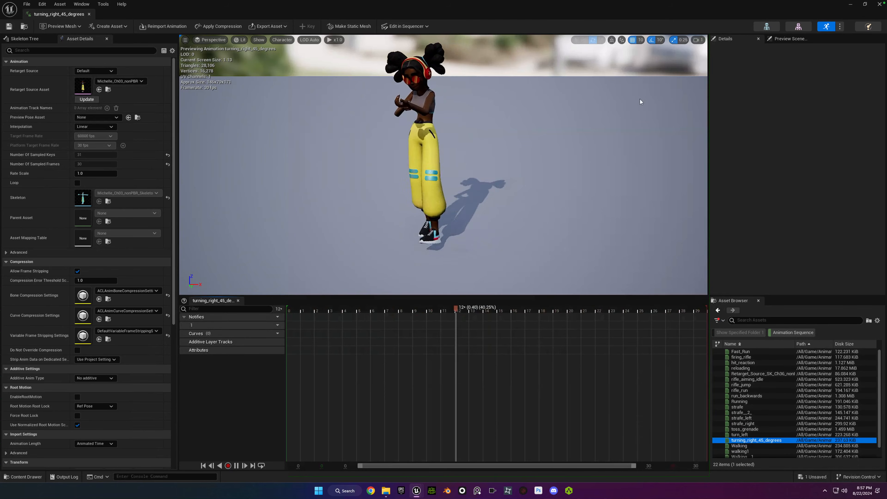
pyautogui.scroll(-2, 758, 425)
pyautogui.click(740, 438)
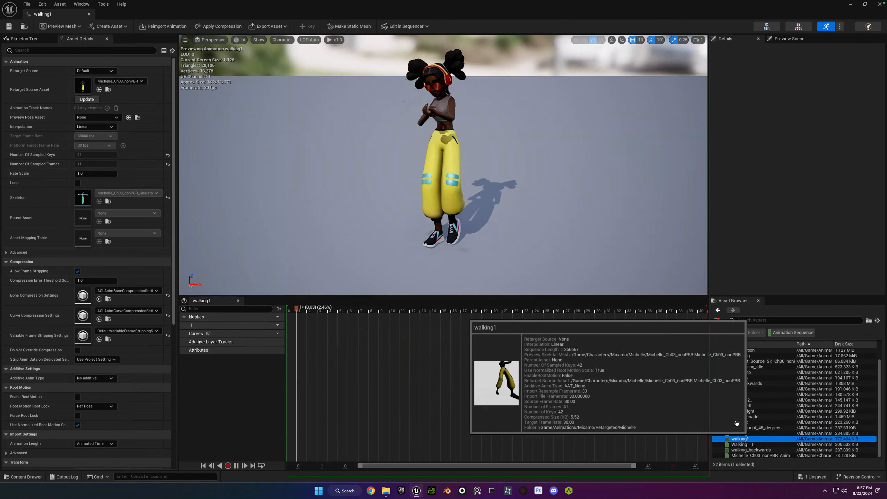
pyautogui.click(880, 4)
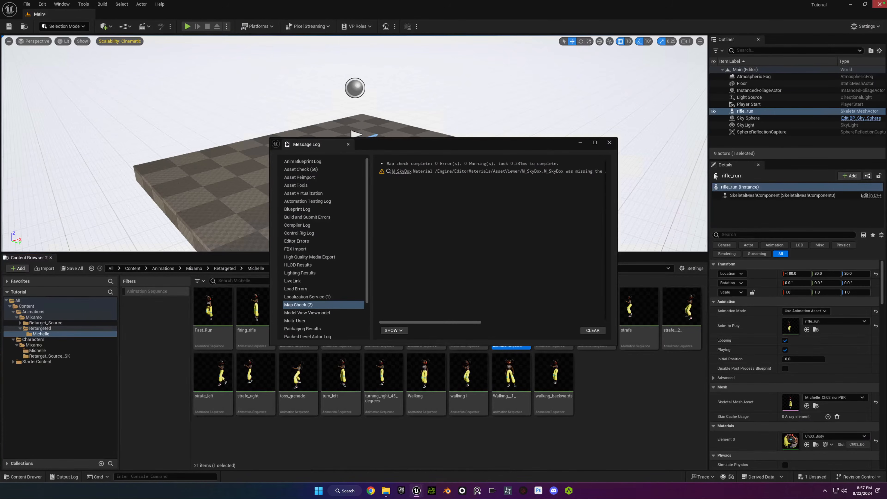
pyautogui.click(593, 330)
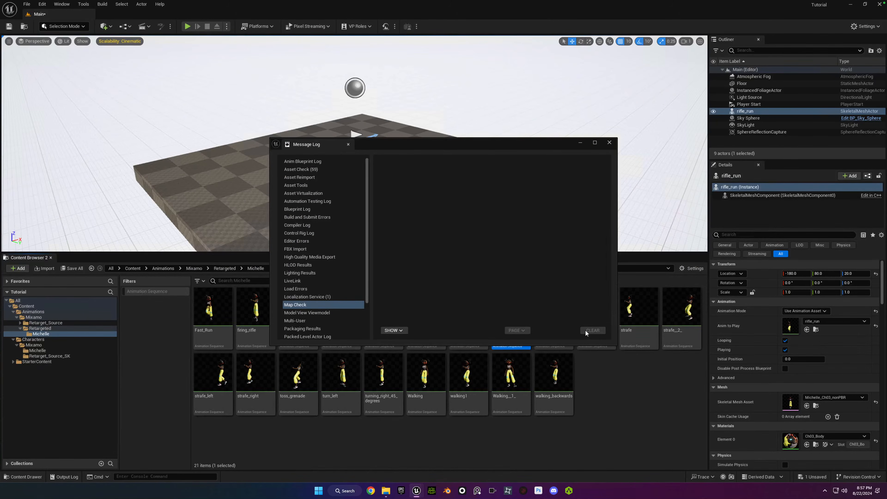
pyautogui.click(610, 143)
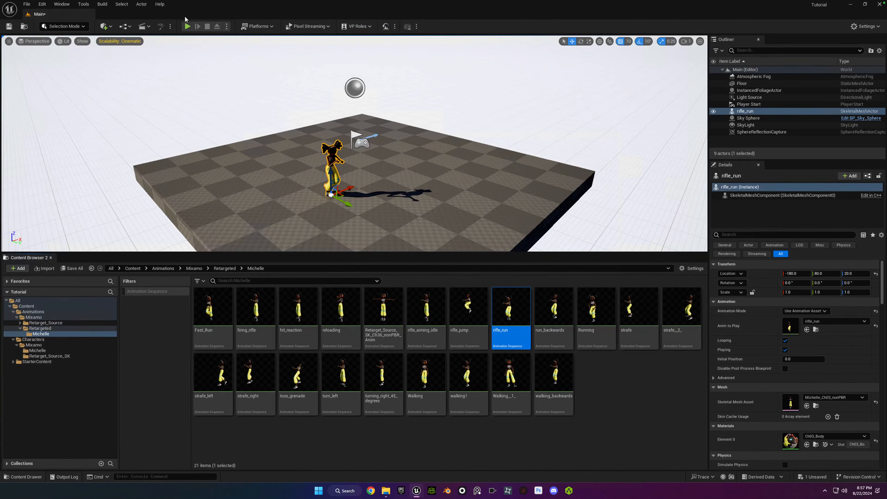
# Play the level in the editor and fly around the running Michelle to inspect her animation.
pyautogui.click(188, 27)
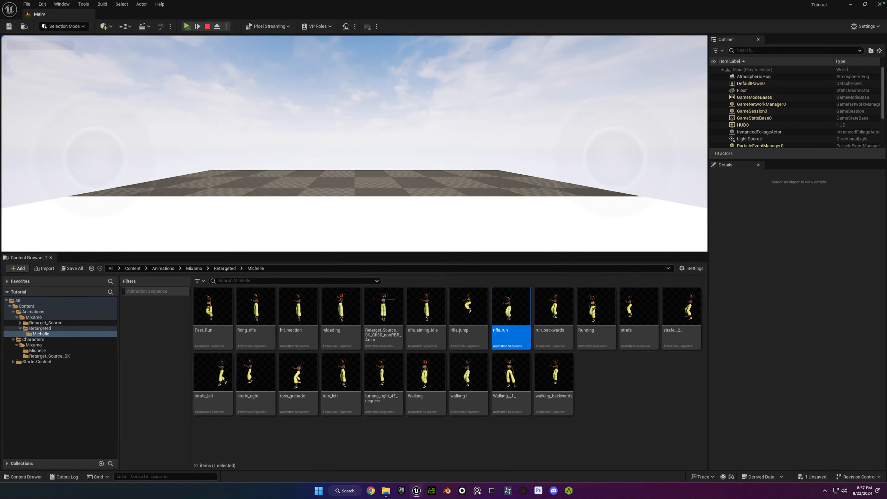
pyautogui.press('Escape')
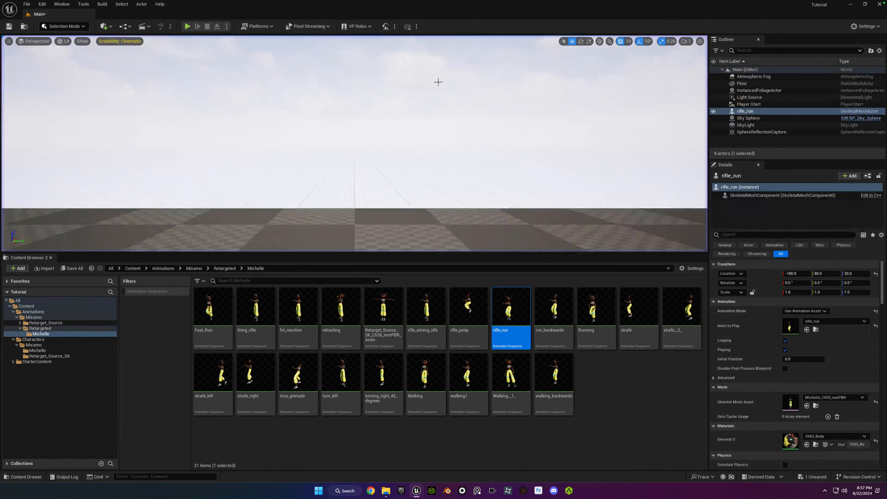
pyautogui.click(188, 27)
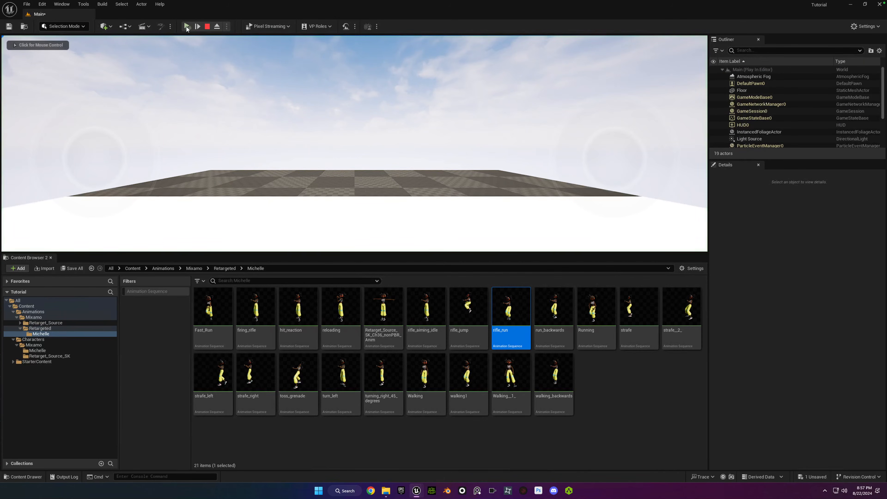
pyautogui.click(354, 144)
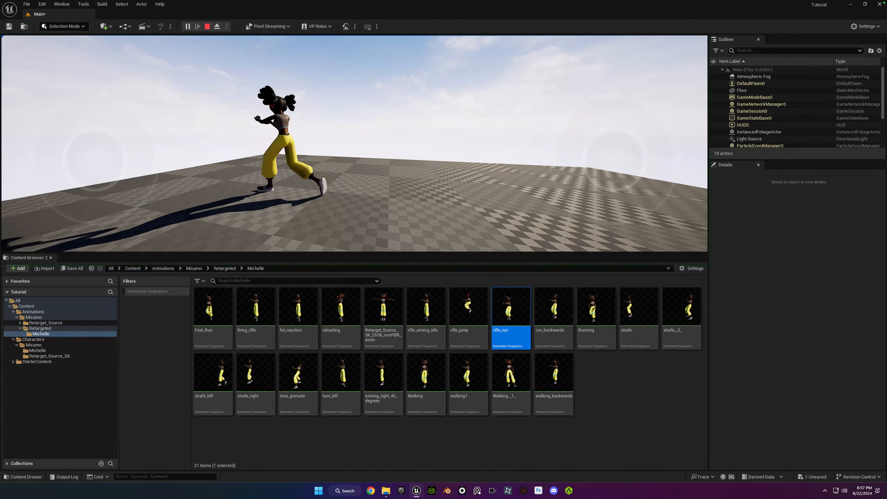
pyautogui.press('a')
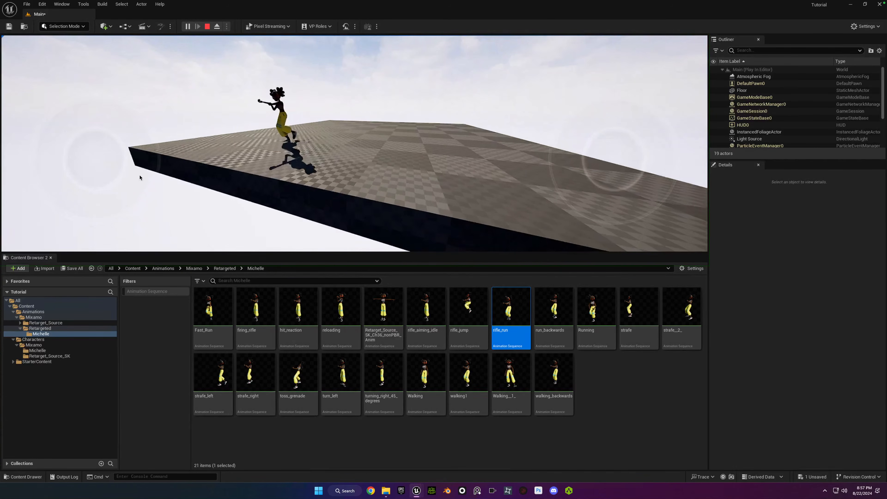
pyautogui.press('d')
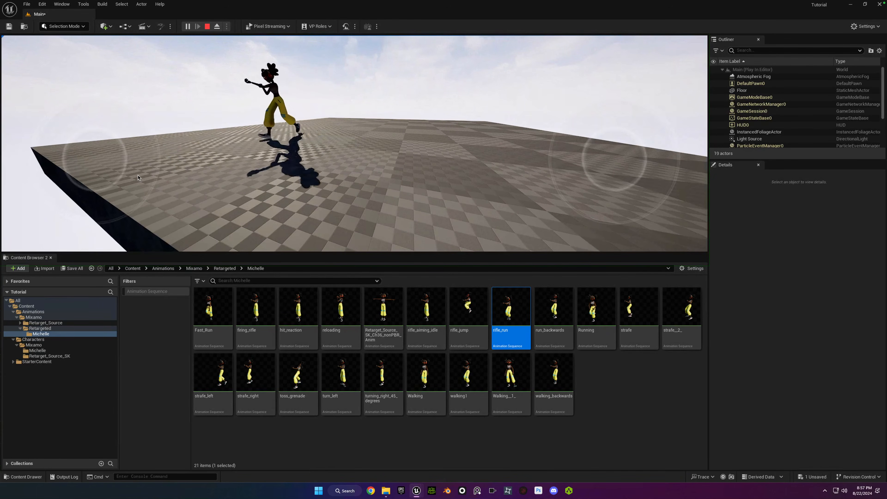
pyautogui.press('Escape')
# Delete the rifle_run actor from the level and clear the asset selection.
pyautogui.moveTo(301, 125); pyautogui.dragTo(302, 100, button='right')
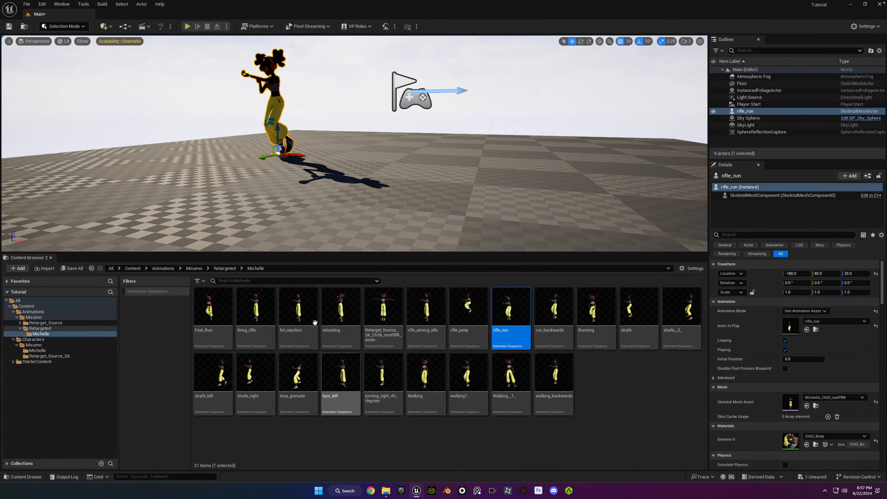
pyautogui.press('Delete')
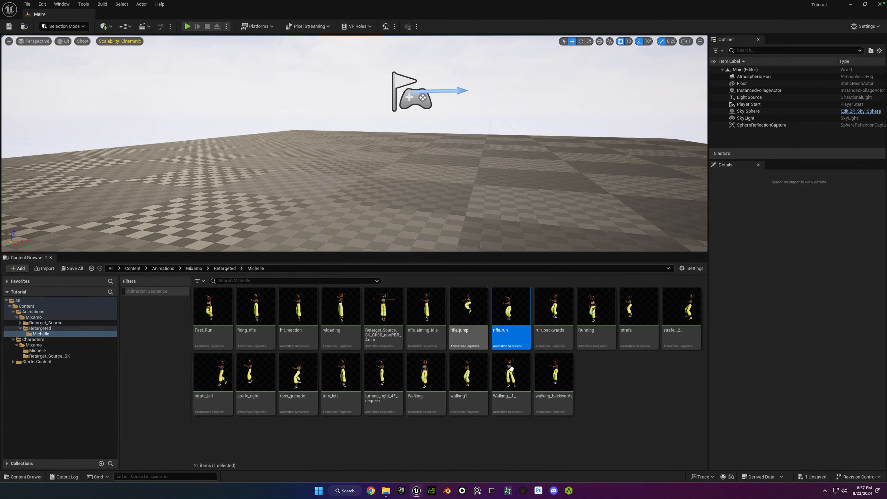
pyautogui.click(598, 383)
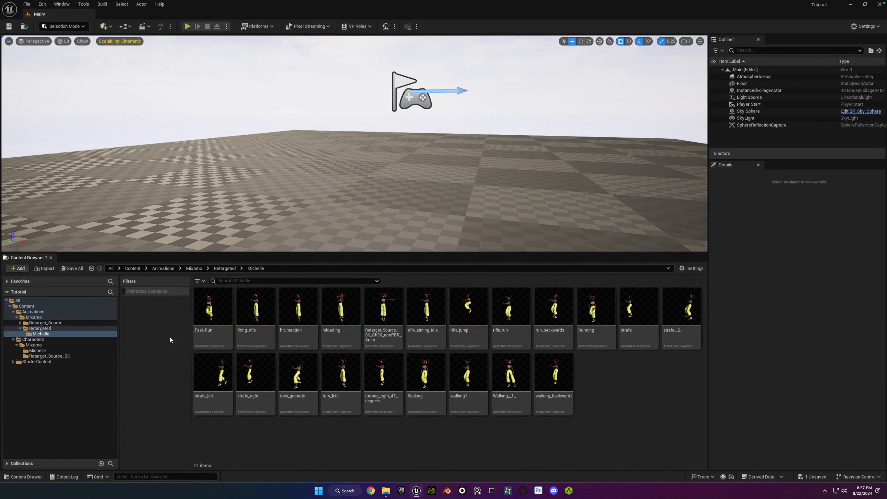
# Review the Retargeted and Characters/Mixamo folders, and open Basic_Shooter_Pack inside Retarget_Source/Packs.
pyautogui.click(44, 330)
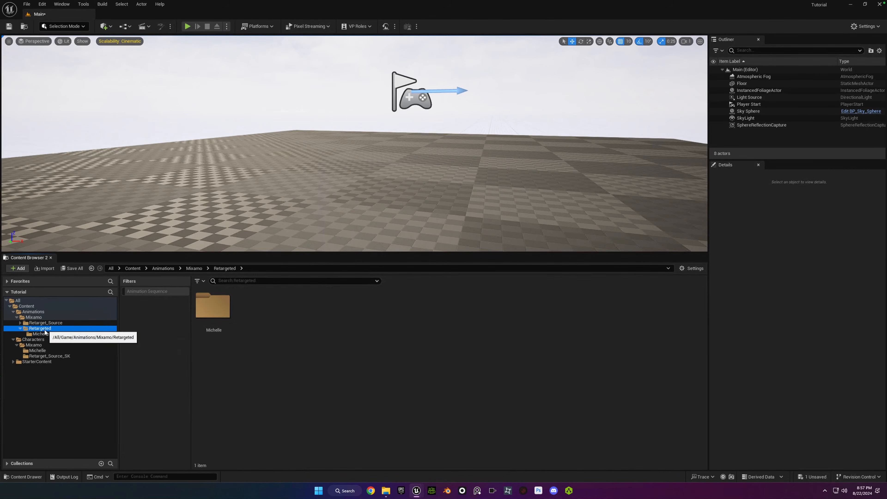
pyautogui.click(35, 346)
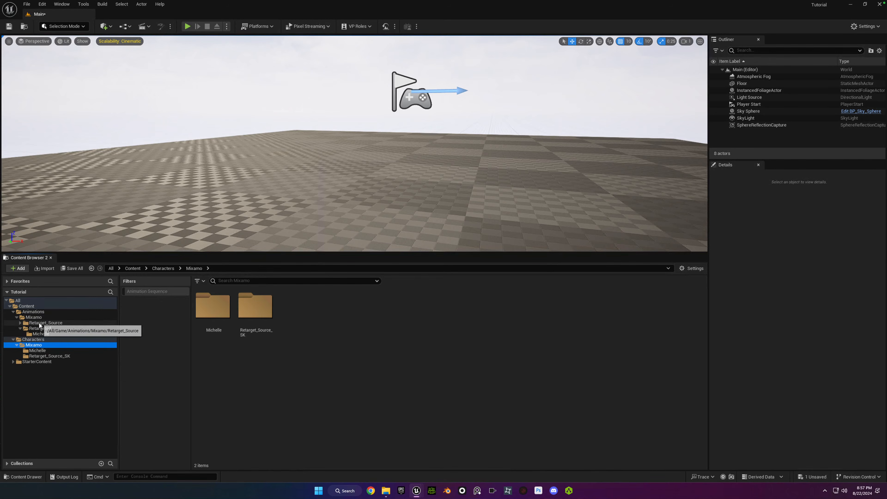
pyautogui.click(47, 323)
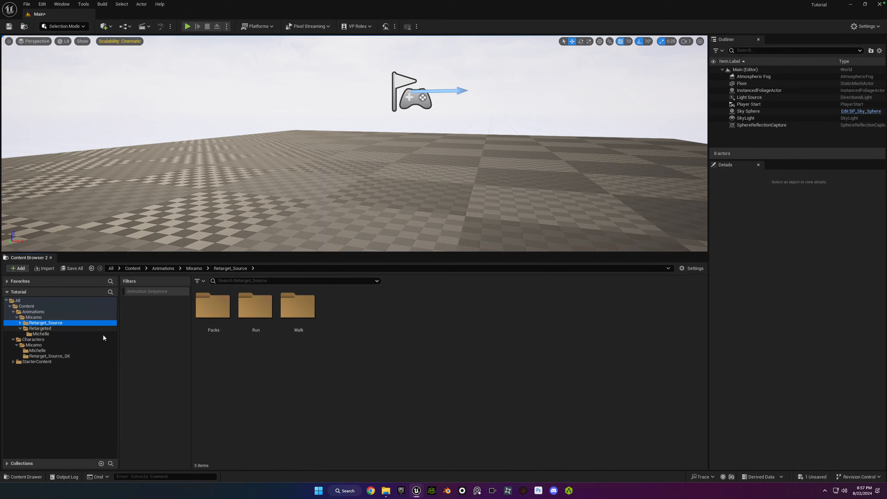
pyautogui.doubleClick(212, 306)
pyautogui.doubleClick(205, 308)
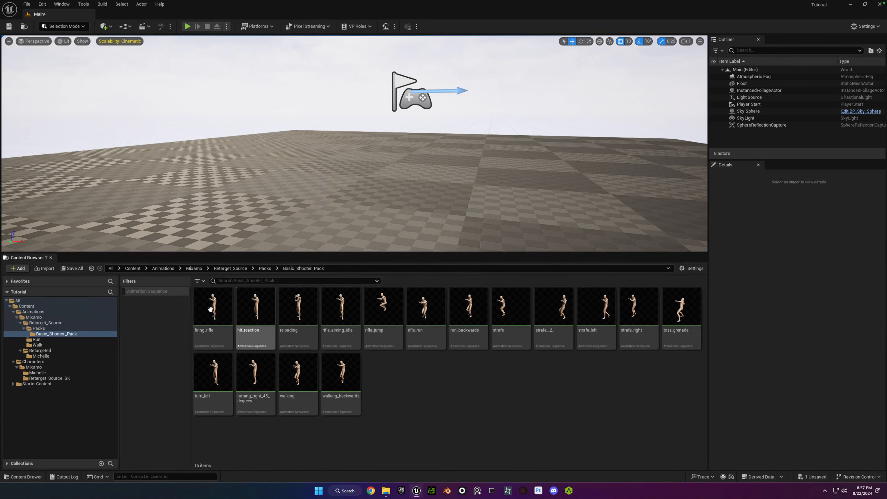
# Start retargeting from the firing_rifle animation and set the target skeletal mesh to Retarget_Source_SK_Ch36_nonPBR.
pyautogui.rightClick(212, 308)
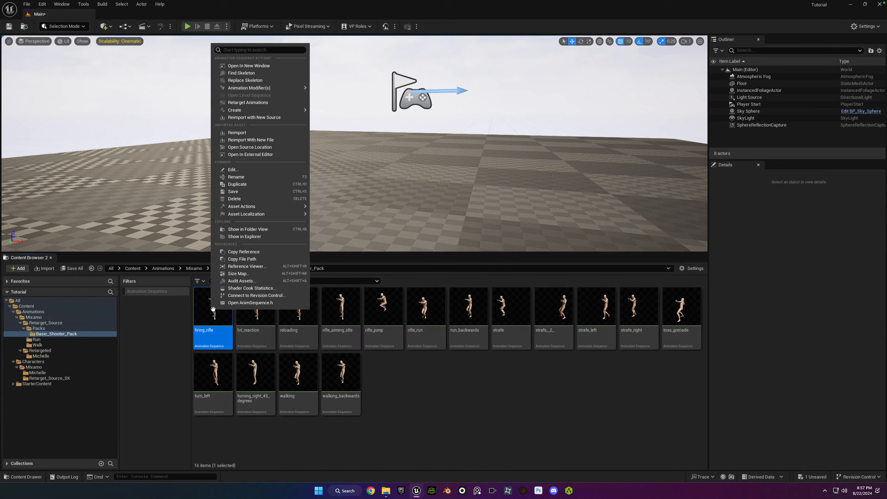
pyautogui.click(270, 102)
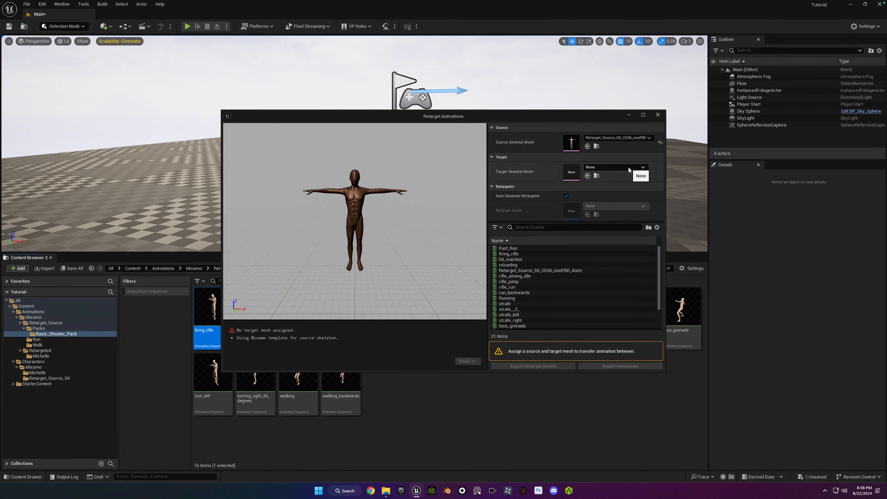
pyautogui.click(629, 169)
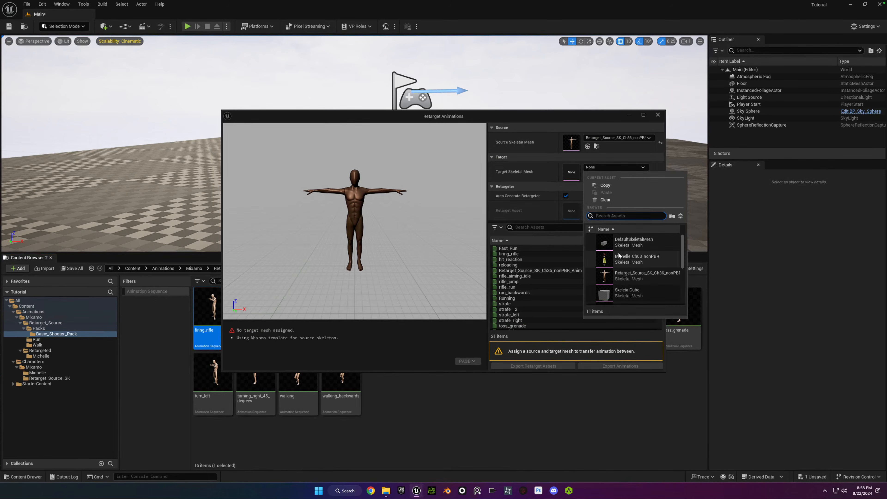
pyautogui.click(611, 276)
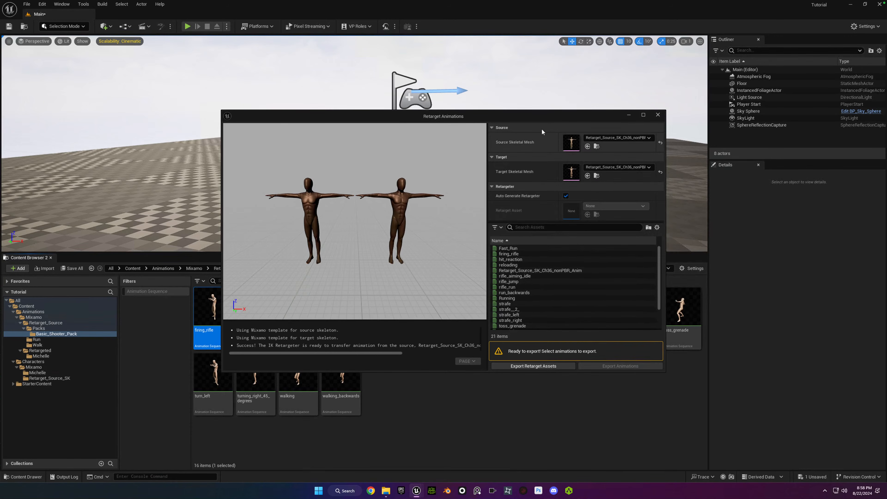
pyautogui.click(623, 168)
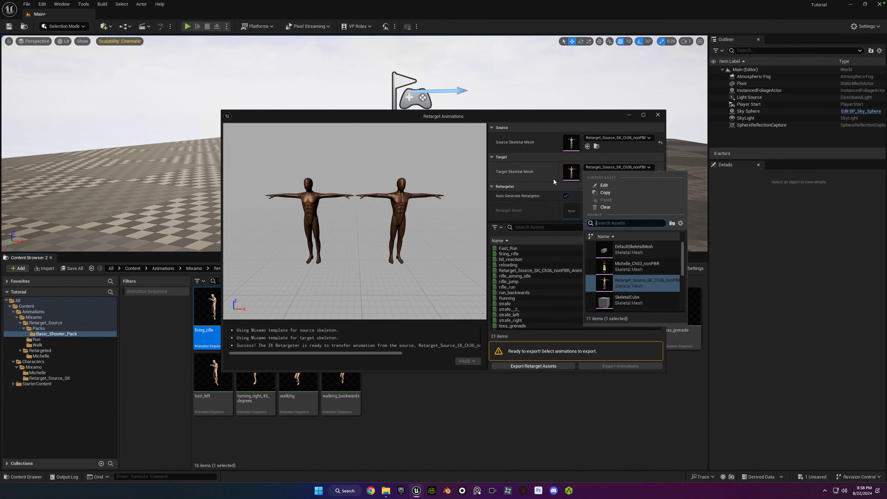
pyautogui.click(532, 122)
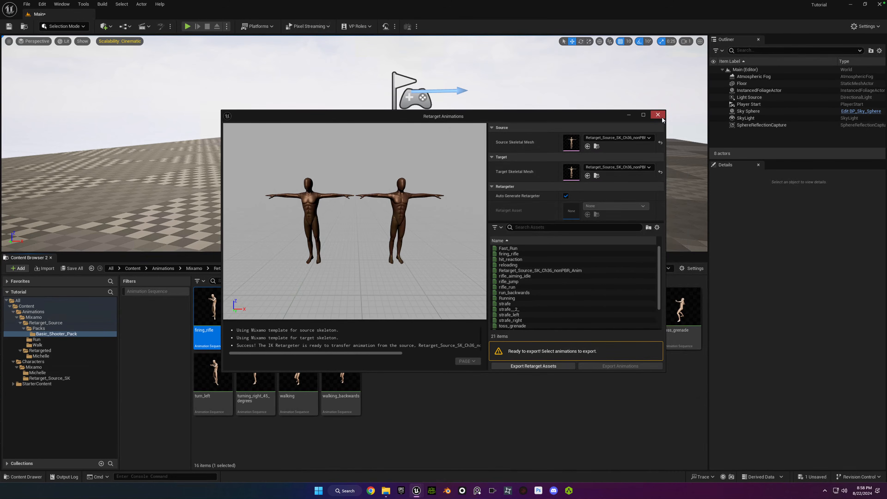
# Close the Retarget Animations window and review the Retarget_Source_SK folder, Michelle's character folder and her retargeted animations folder.
pyautogui.click(662, 118)
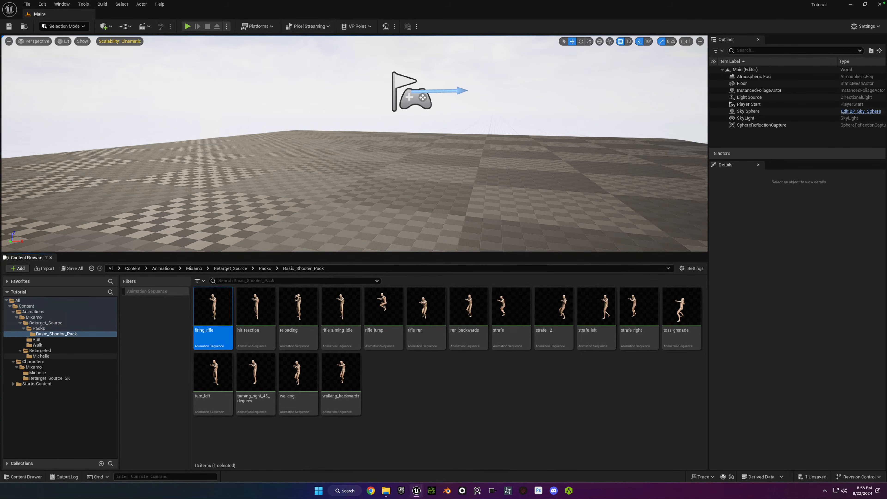
pyautogui.click(57, 377)
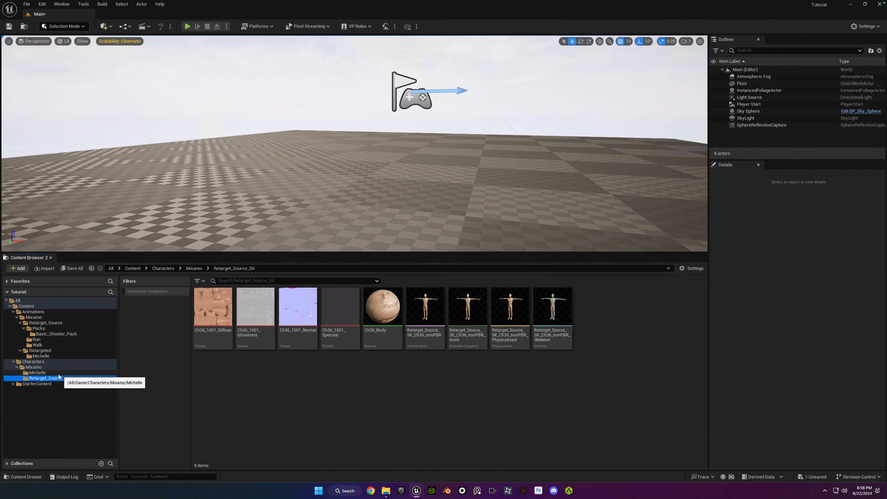
pyautogui.click(58, 373)
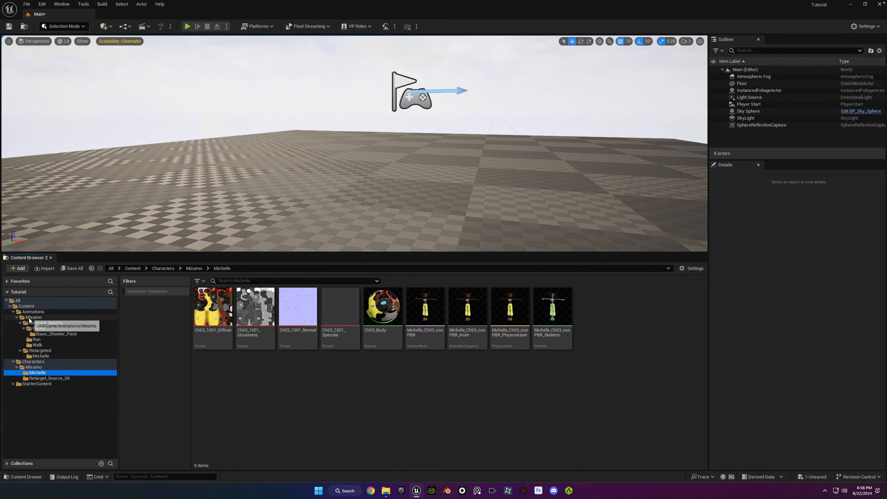
pyautogui.click(41, 356)
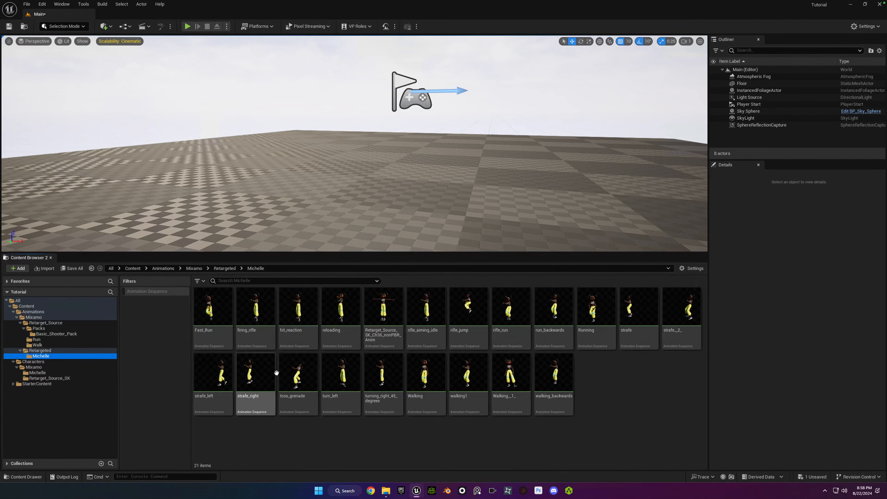
# Try to bulk export all animation sequences in the Retargeted/Michelle folder as FBX, and clear the selection.
pyautogui.click(220, 314)
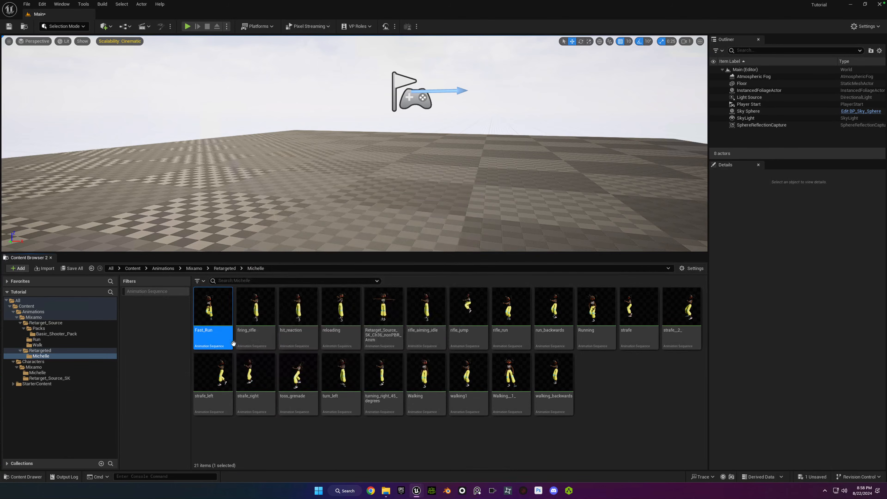
pyautogui.hotkey('ctrl', 'a')
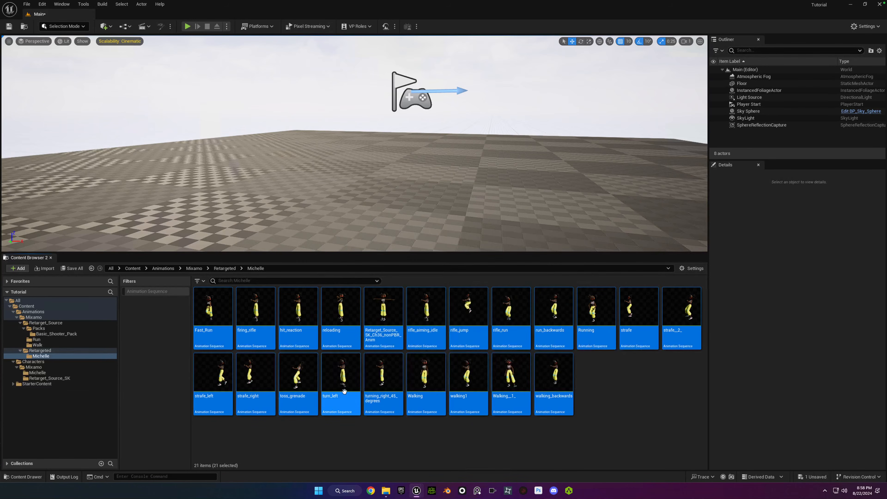
pyautogui.rightClick(324, 315)
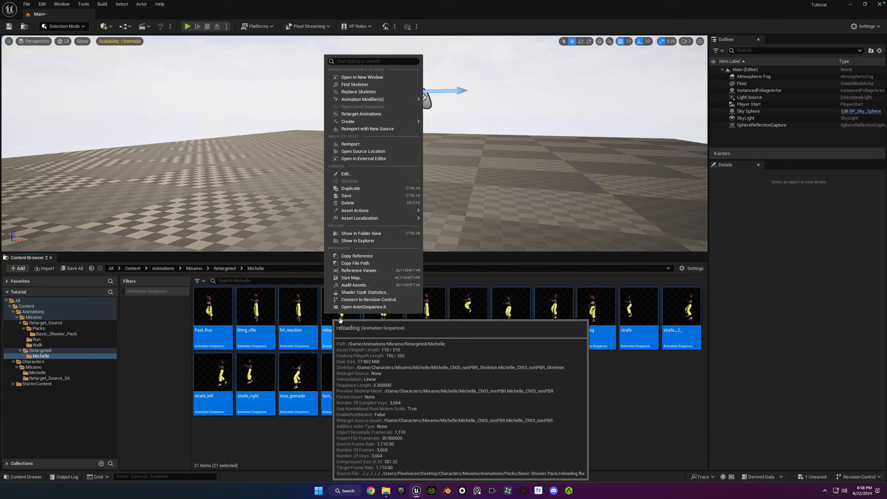
pyautogui.moveTo(394, 212)
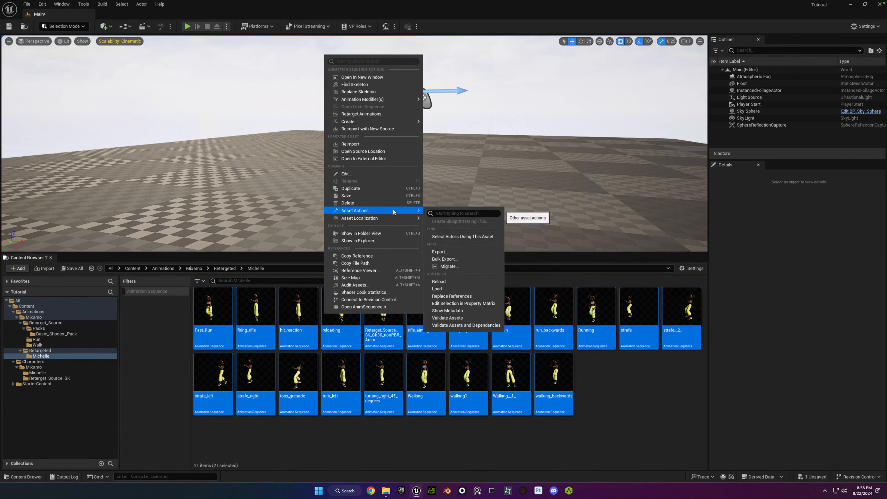
pyautogui.click(463, 260)
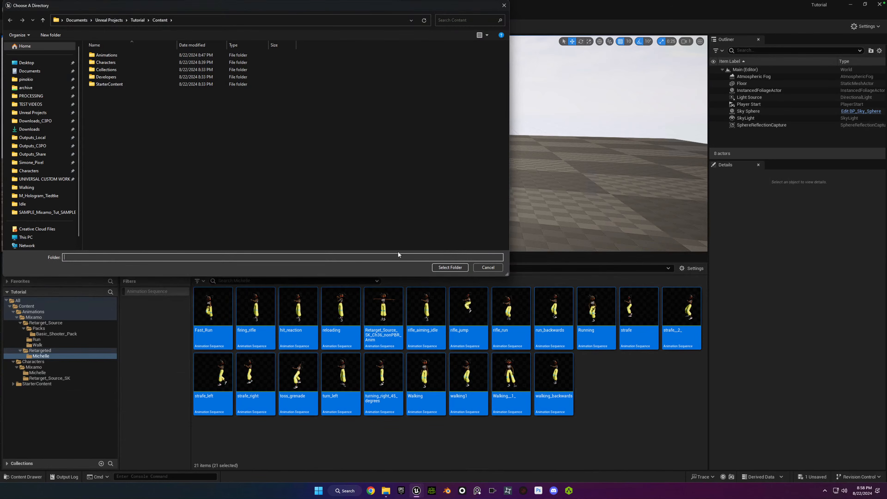
pyautogui.click(492, 268)
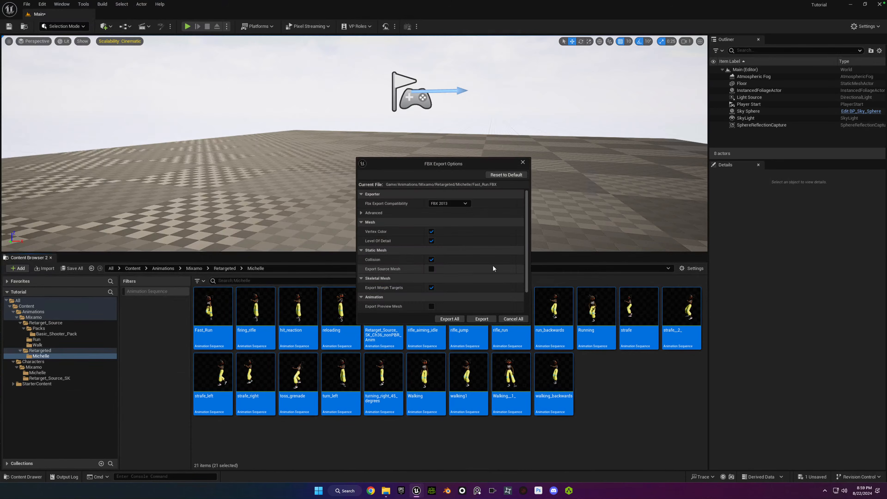
pyautogui.click(523, 162)
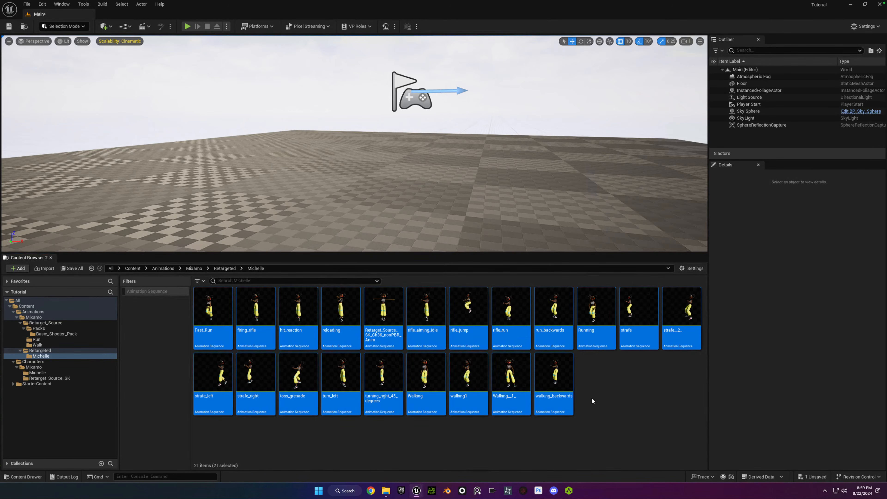
pyautogui.click(585, 380)
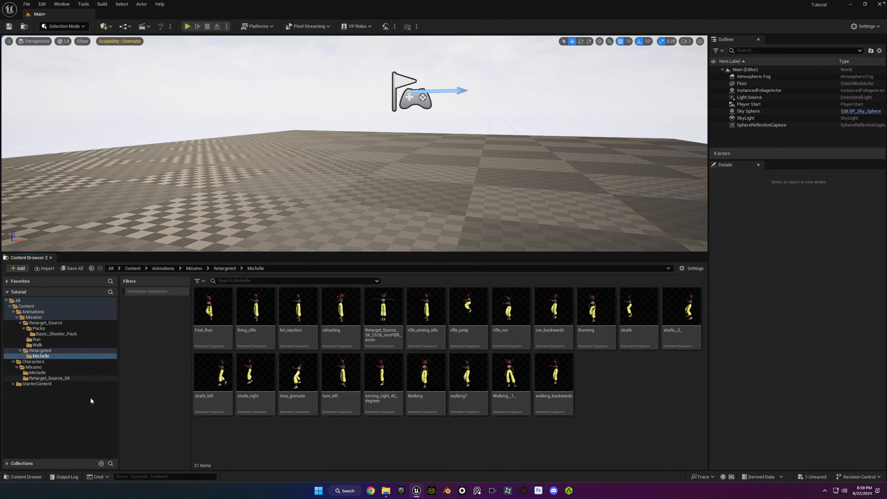
pyautogui.click(219, 407)
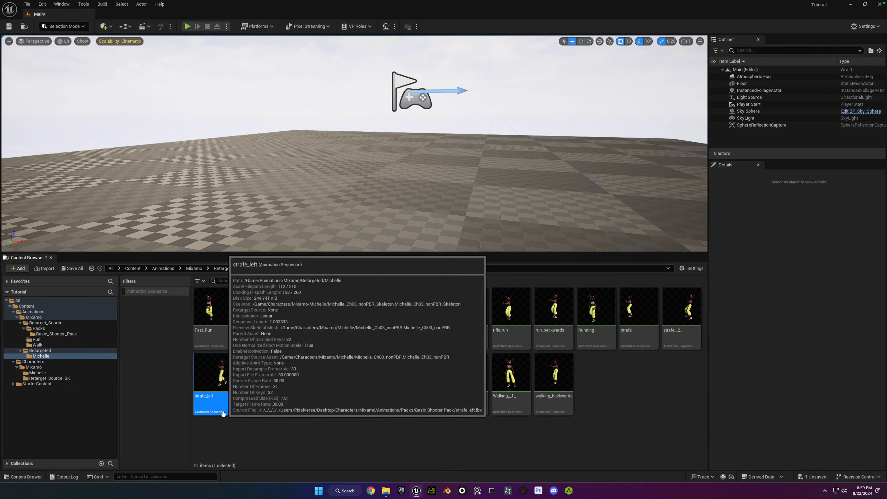
pyautogui.click(257, 449)
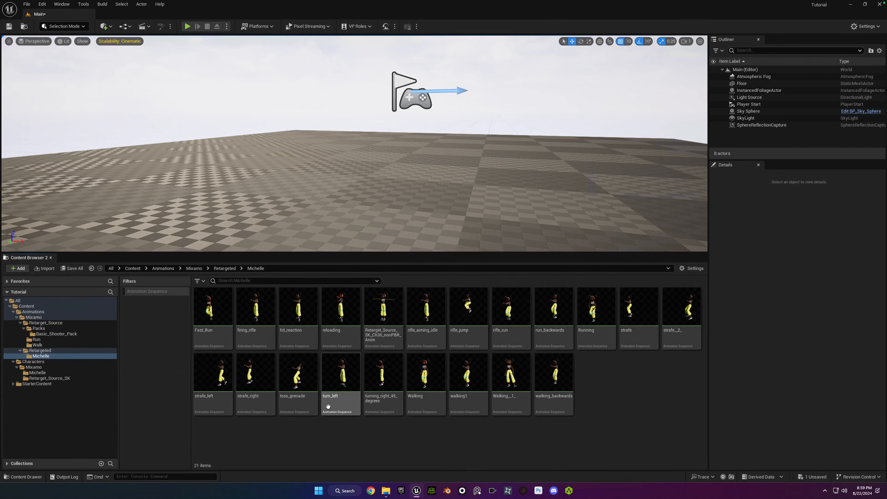
pyautogui.click(297, 398)
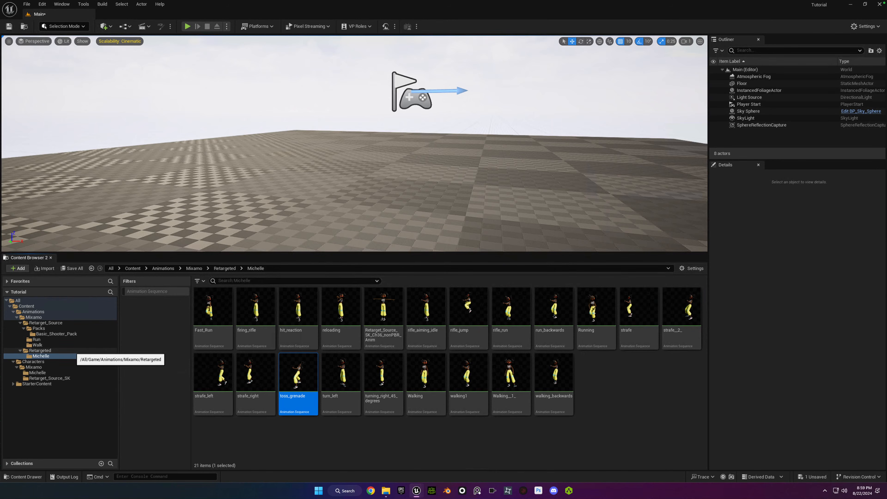
pyautogui.click(334, 441)
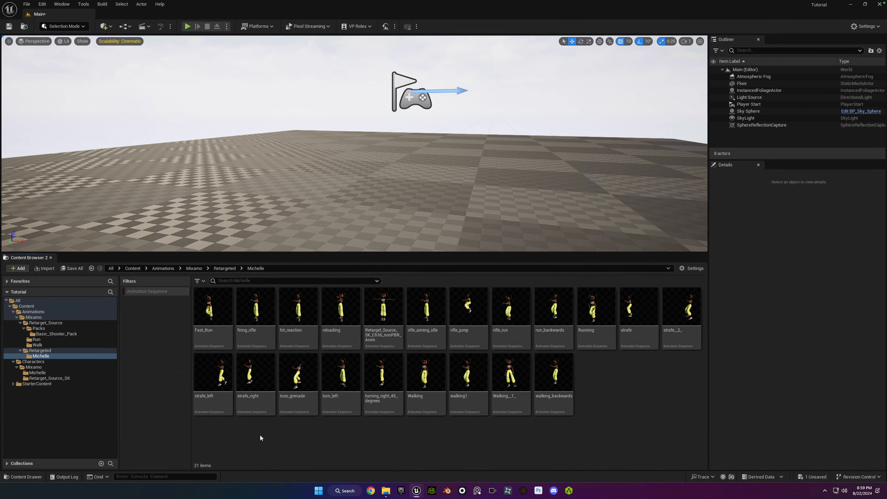
# Save the unsaved Main level and close the Tutorial project in the Unreal Editor.
pyautogui.click(812, 478)
pyautogui.click(500, 323)
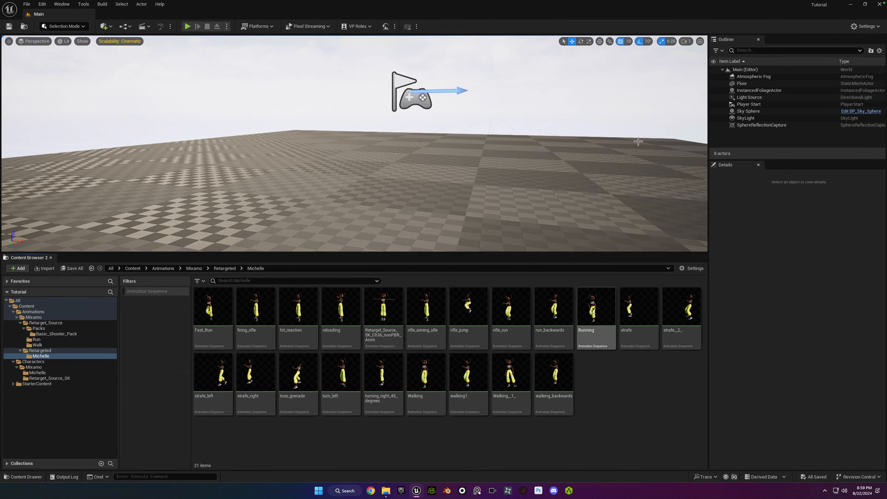
pyautogui.click(879, 5)
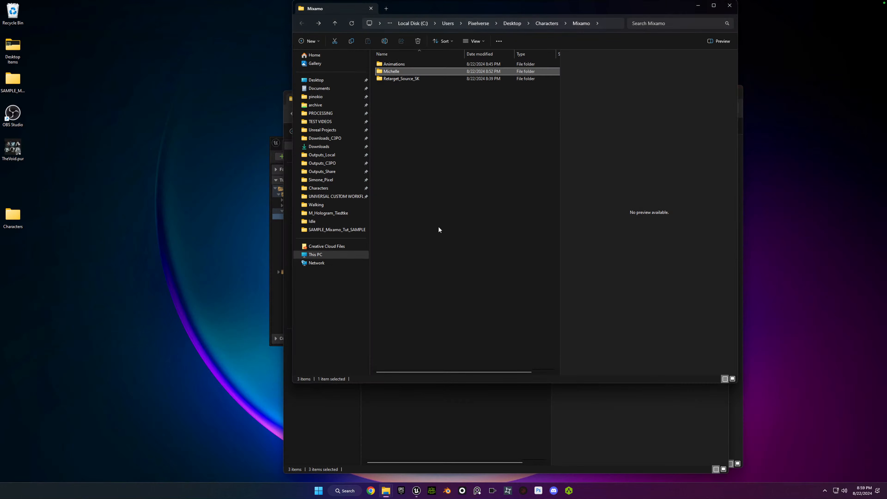
# Close all the open File Explorer windows to clear the desktop.
pyautogui.click(730, 8)
pyautogui.click(721, 96)
pyautogui.click(730, 91)
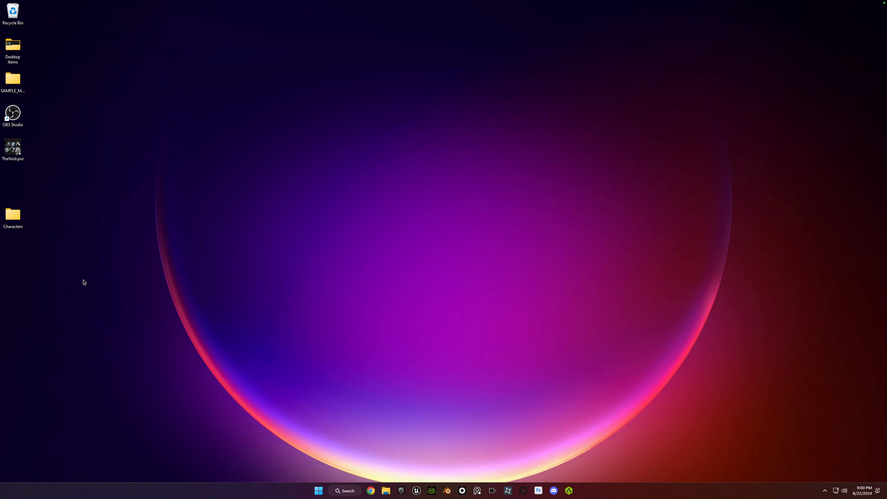
# Switch to Character Creator 4 and open the recent project CC_Simone_Final_08_14_2024_BrownEye_JacketMeshRepair_HairRevert.ccProject.
pyautogui.click(432, 491)
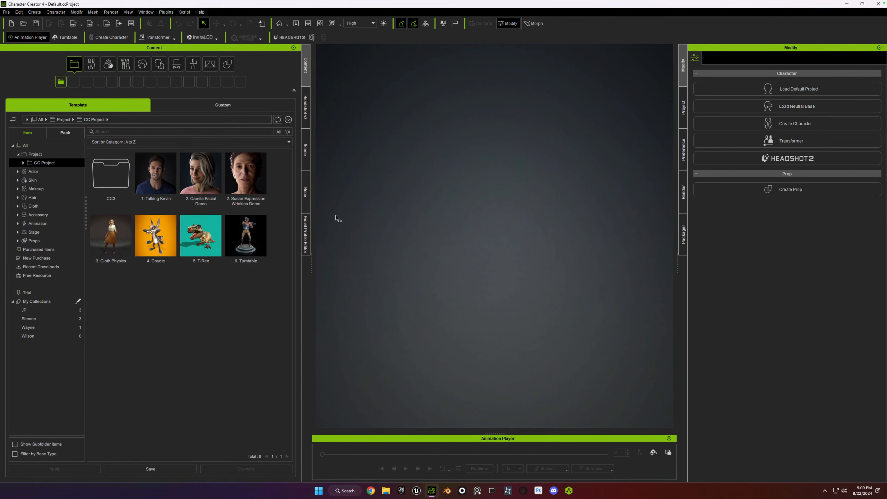
pyautogui.click(7, 12)
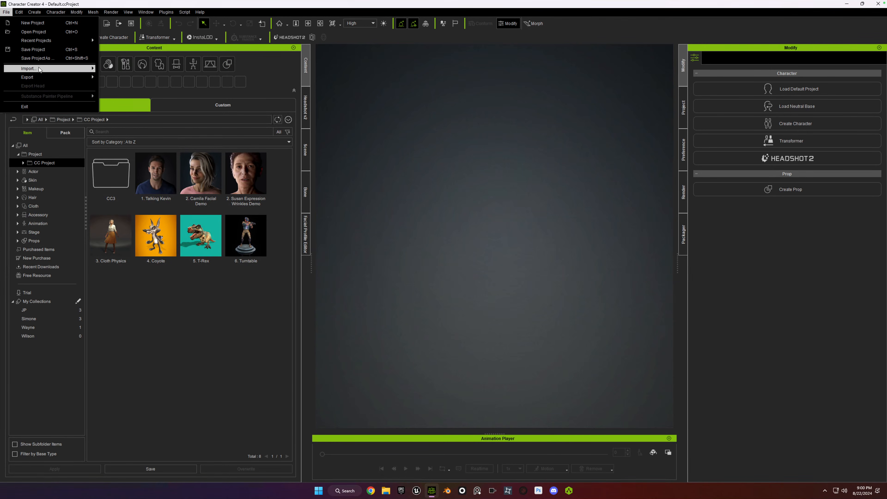
pyautogui.moveTo(36, 79)
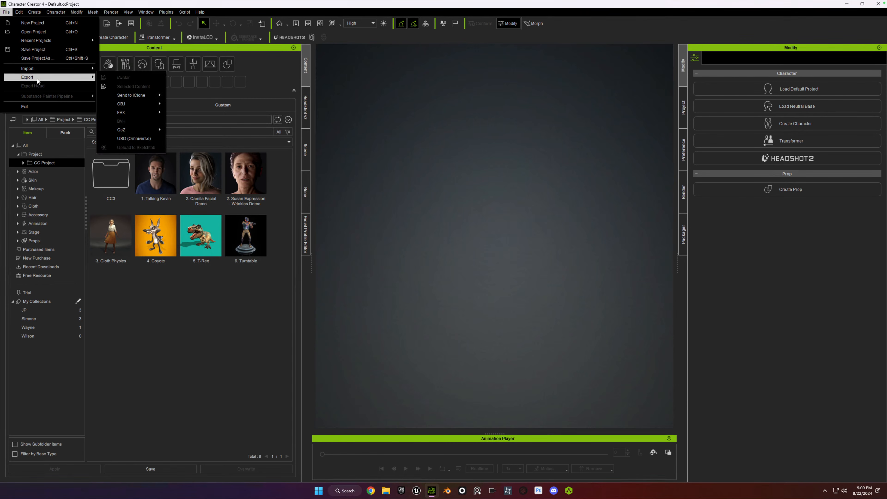
pyautogui.moveTo(147, 112)
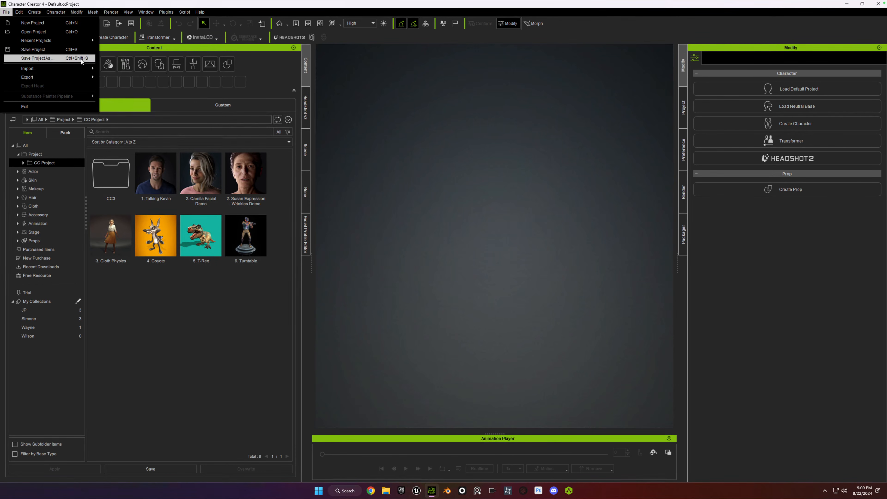
pyautogui.moveTo(70, 41)
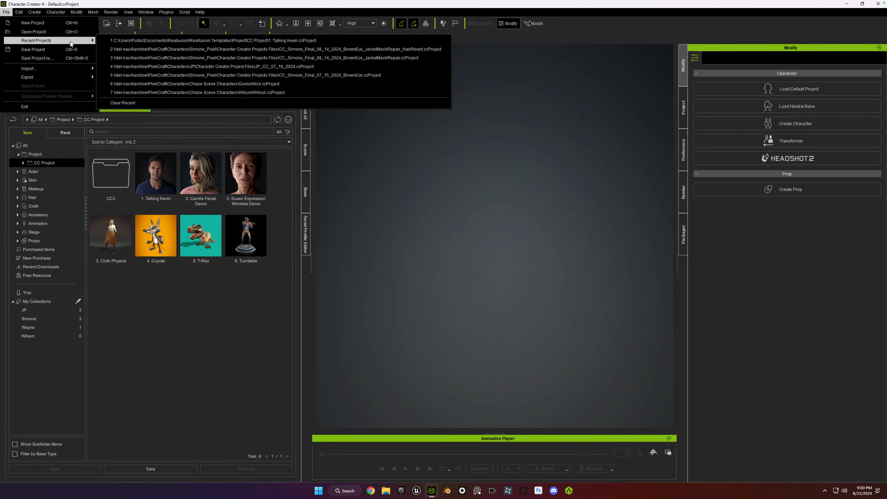
pyautogui.click(130, 49)
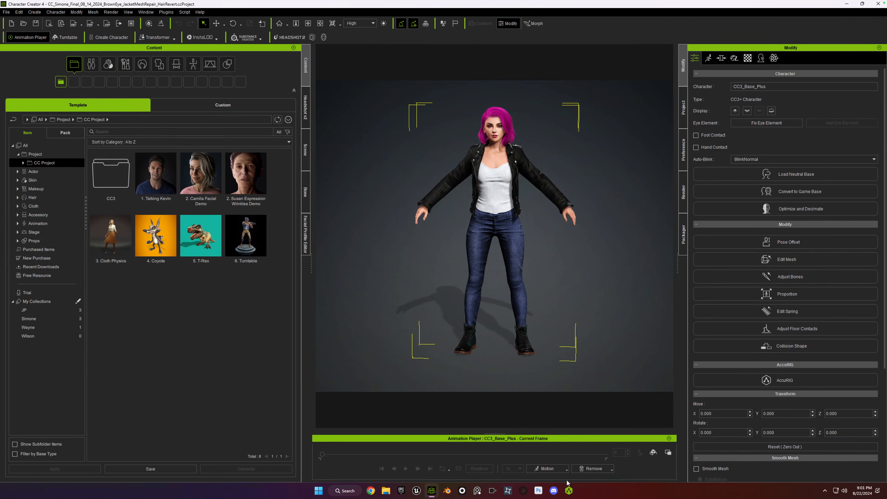
# Put the CC3_Base_Plus character into the T-Pose calibration pose.
pyautogui.click(569, 470)
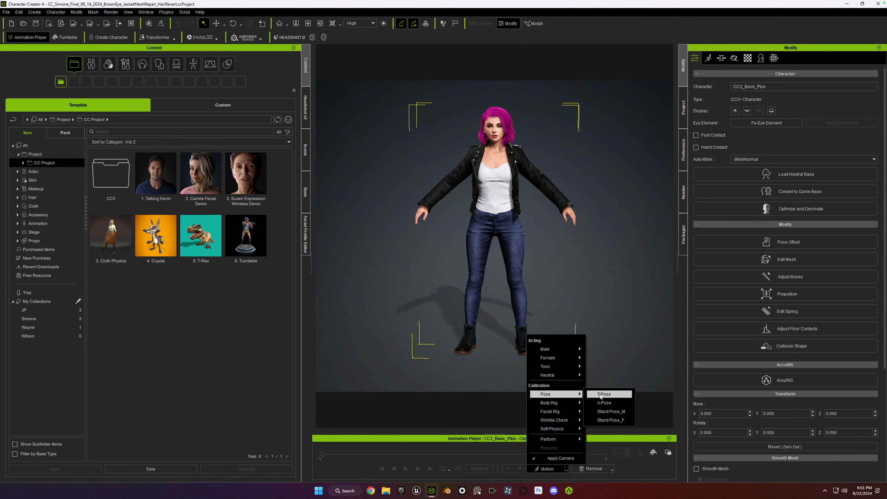
pyautogui.click(474, 349)
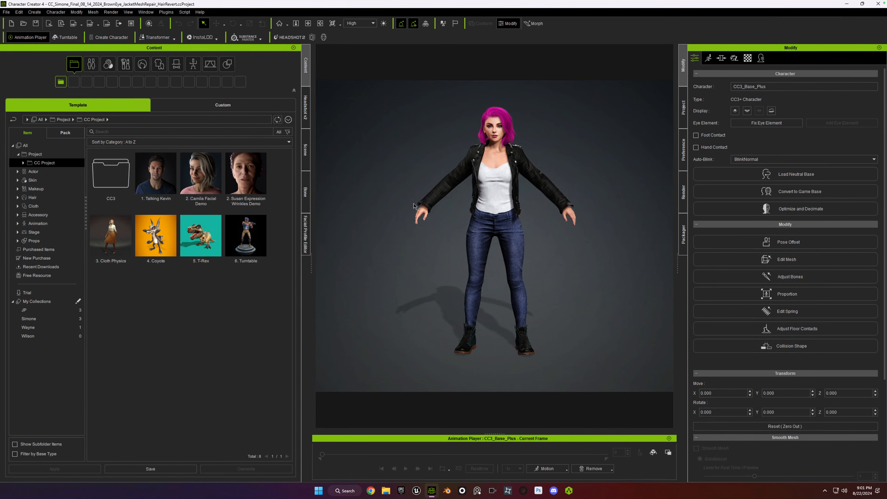
pyautogui.click(567, 469)
pyautogui.moveTo(560, 394)
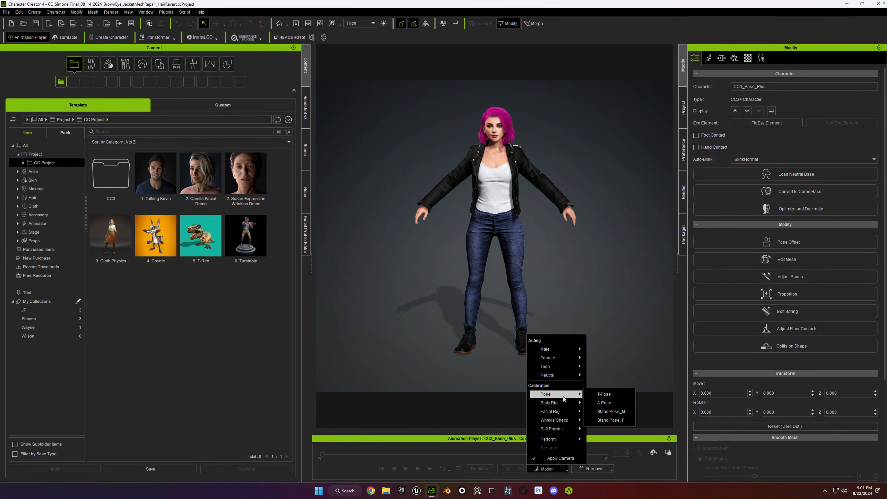
pyautogui.click(606, 395)
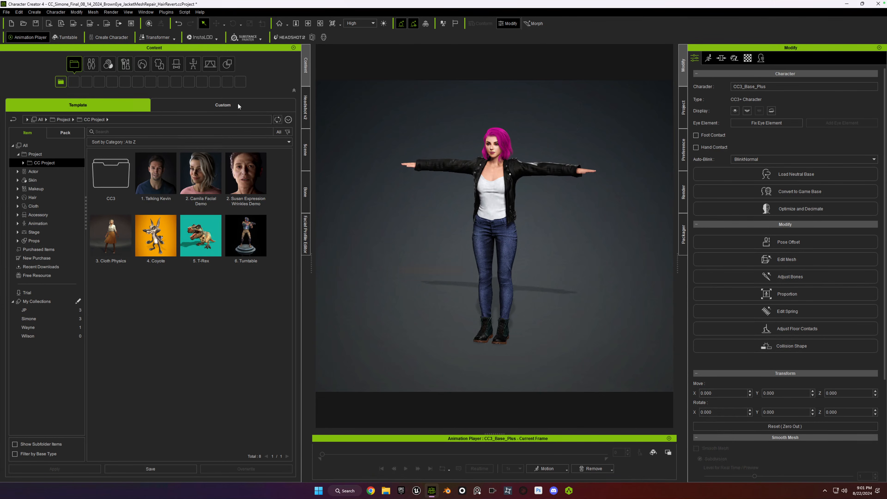
# Start an FBX export of the clothed character and set the target tool preset to Unreal.
pyautogui.click(6, 12)
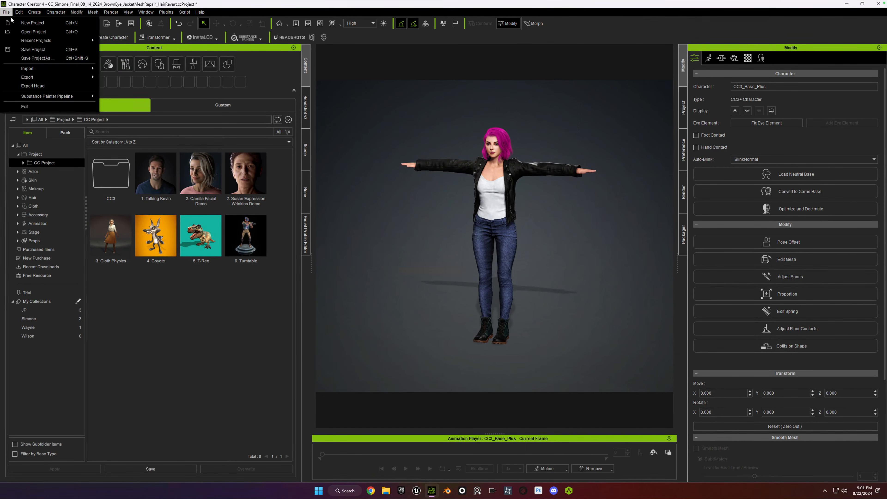
pyautogui.moveTo(33, 78)
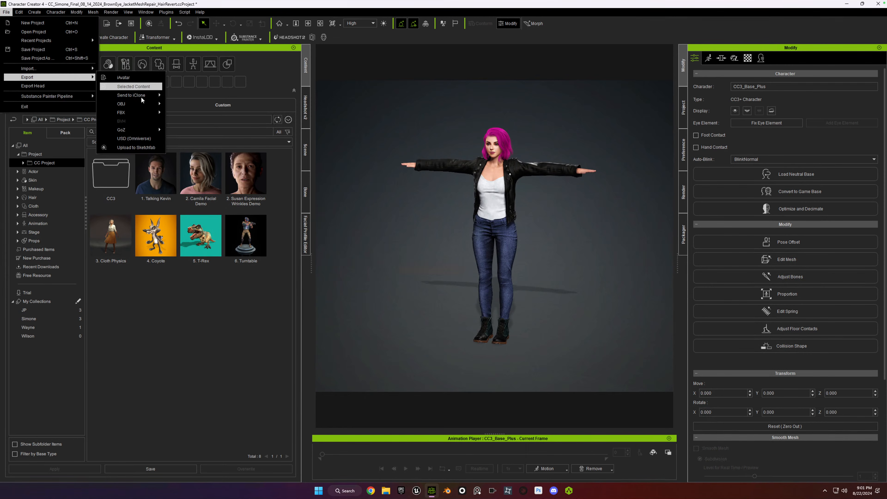
pyautogui.moveTo(133, 114)
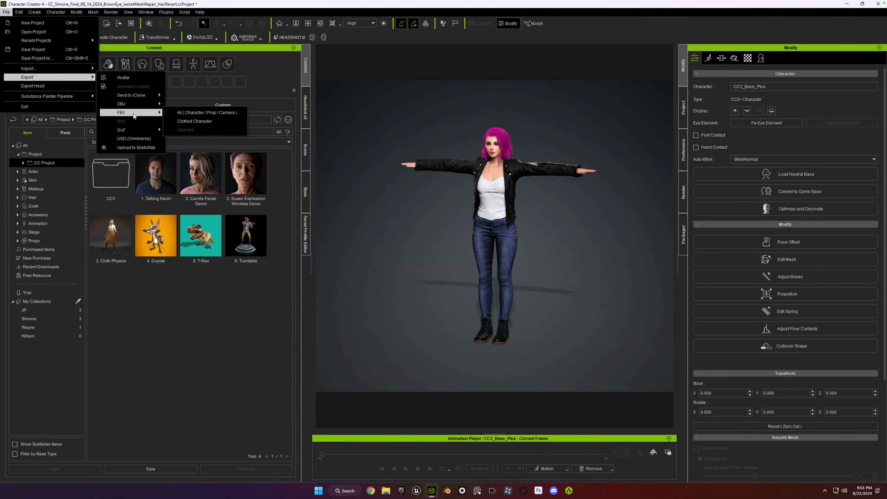
pyautogui.click(201, 122)
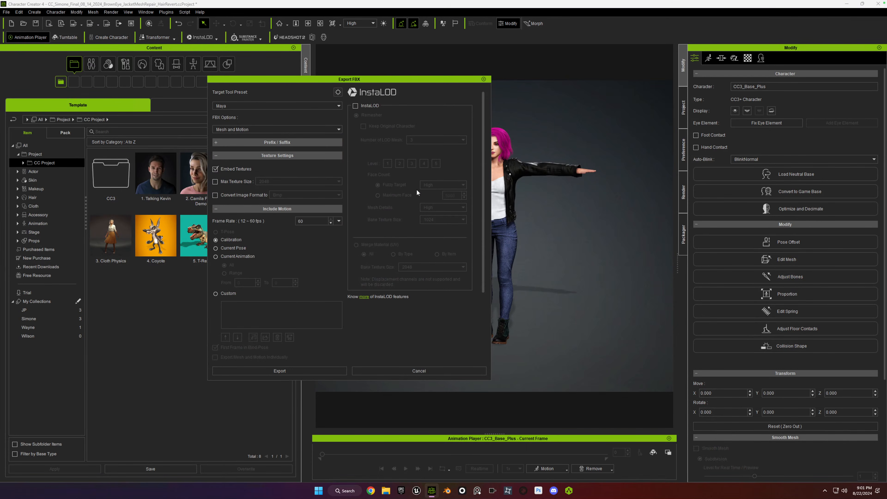
pyautogui.click(260, 104)
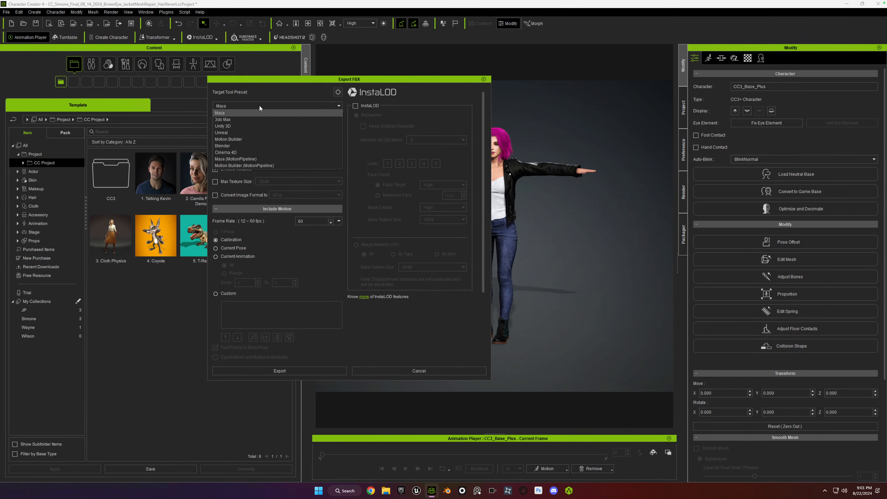
pyautogui.click(248, 132)
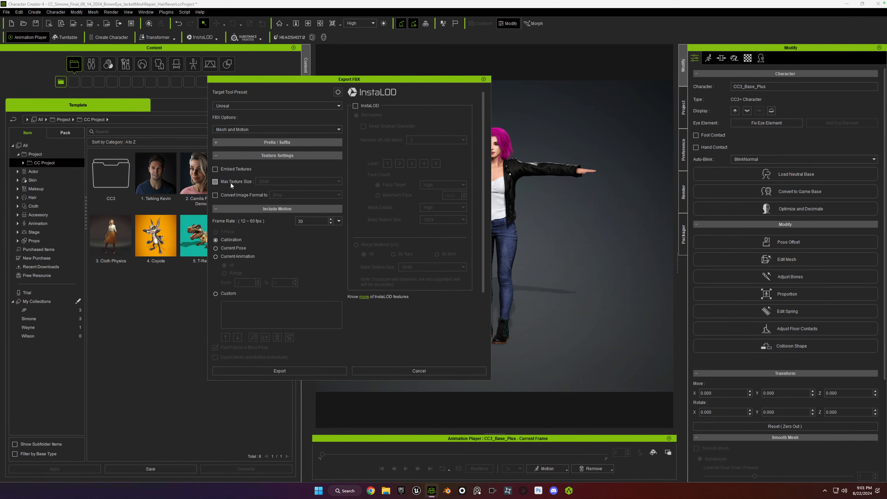
# Limit the exported textures to a maximum size of 4096 and include the current pose as the motion.
pyautogui.click(216, 181)
pyautogui.click(279, 181)
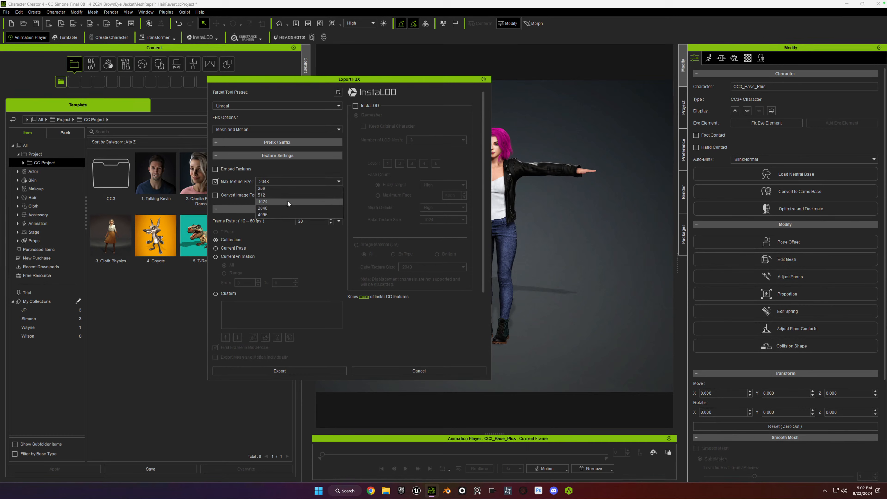
pyautogui.click(287, 215)
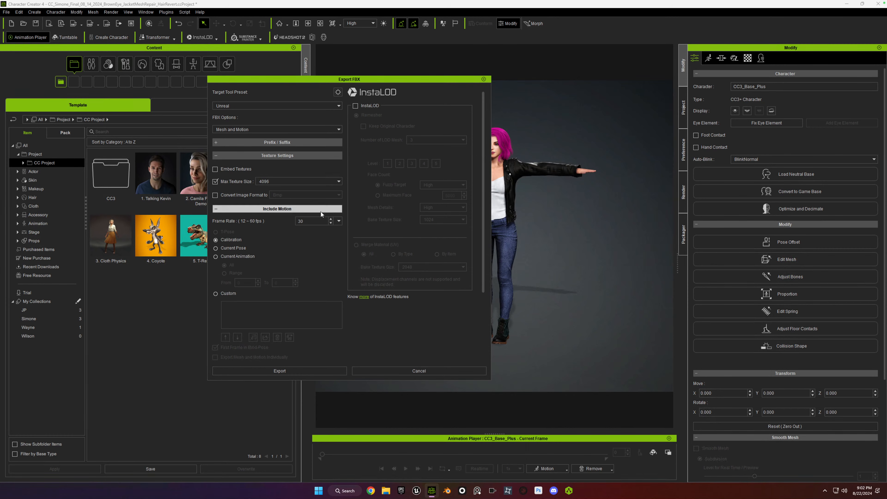
pyautogui.click(216, 248)
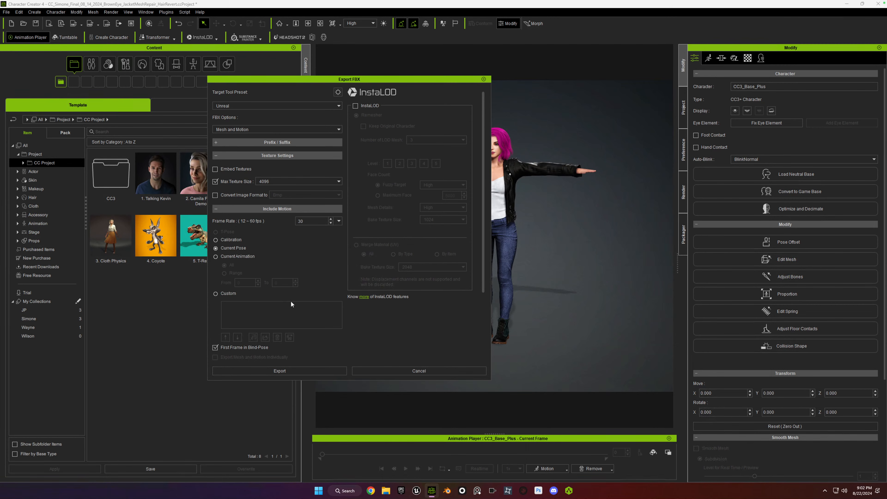
pyautogui.scroll(-2, 294, 262)
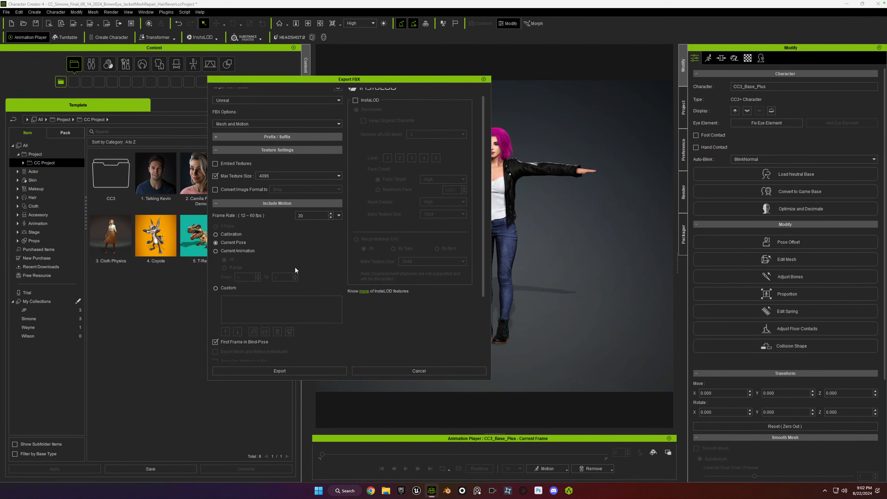
# Turn off First Frame in Bind-Pose and enable Delete Hidden Faces in the FBX export settings.
pyautogui.scroll(-1, 294, 269)
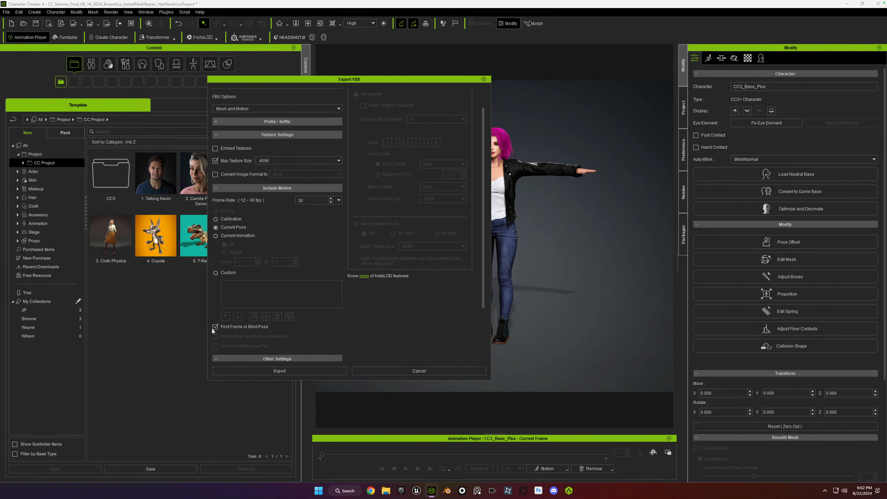
pyautogui.scroll(-1, 279, 331)
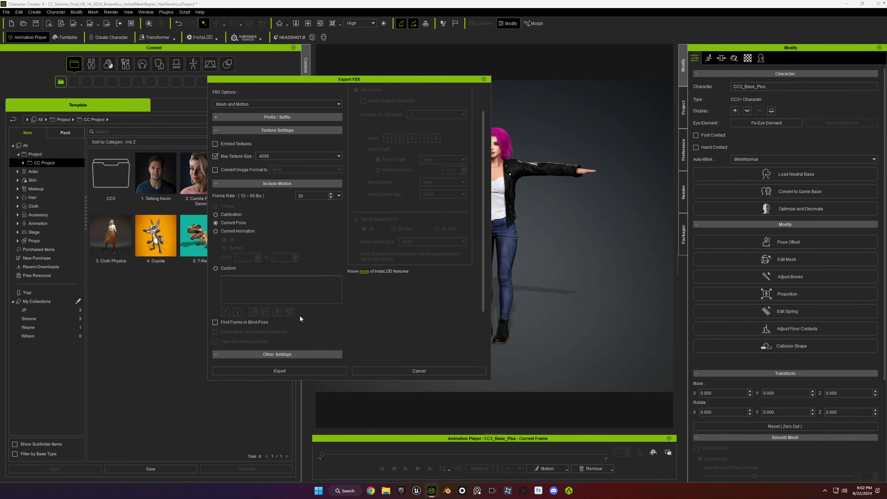
pyautogui.scroll(-1, 292, 316)
pyautogui.scroll(-4, 307, 324)
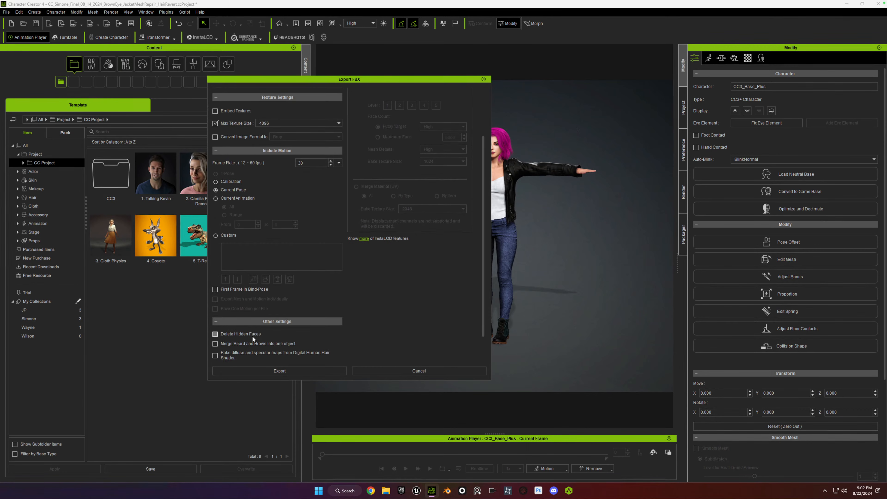
pyautogui.scroll(-2, 253, 335)
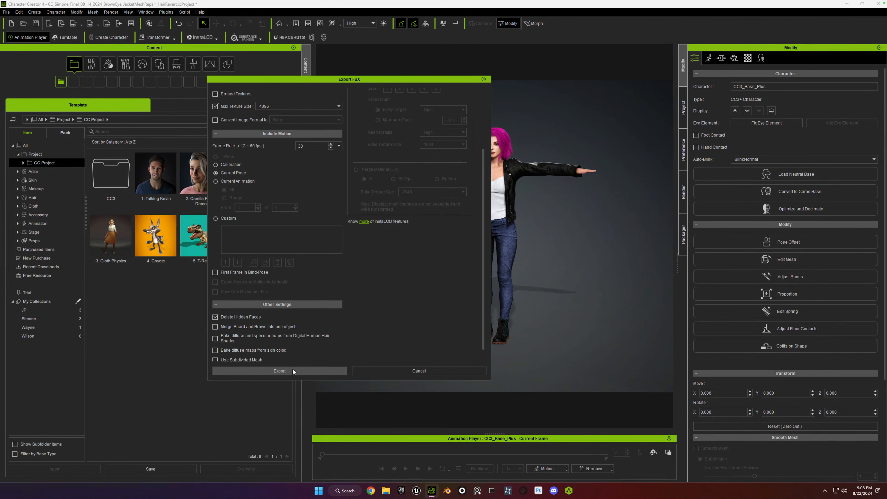
pyautogui.scroll(1, 277, 330)
pyautogui.scroll(5, 277, 329)
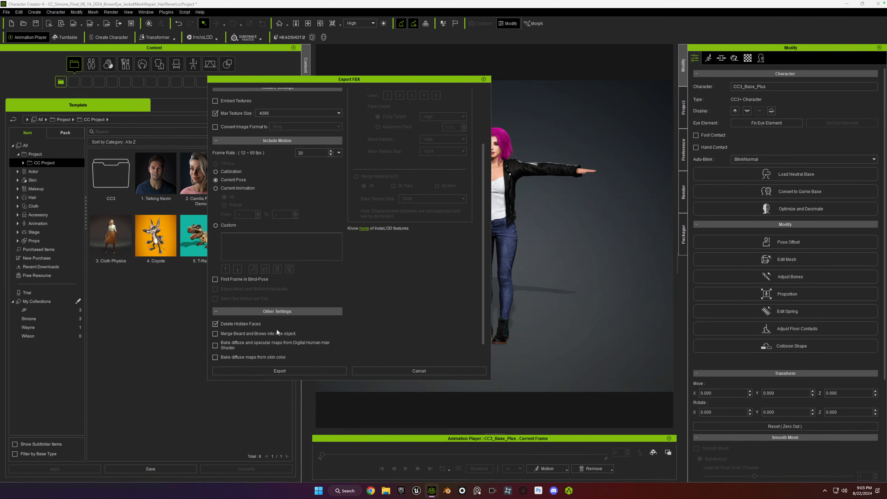
pyautogui.scroll(-6, 277, 329)
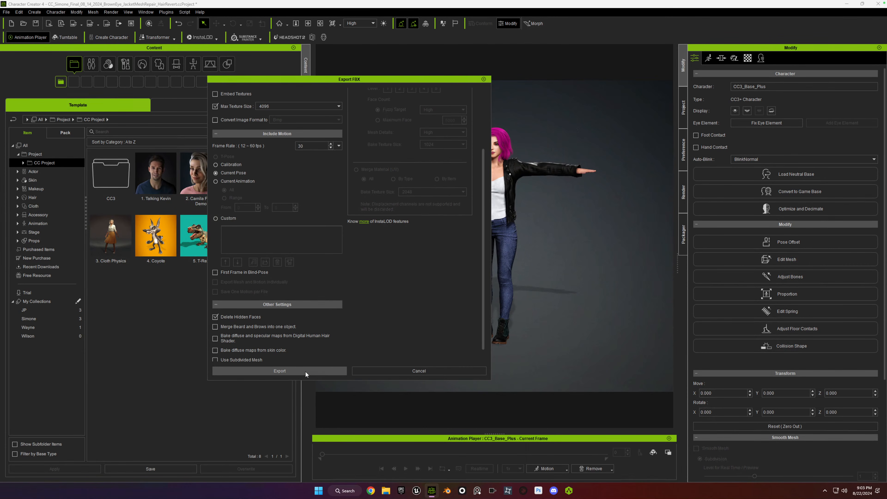
# Run the export, accept the re-import notice, and create a folder named Reallusion inside Desktop > Characters.
pyautogui.click(289, 372)
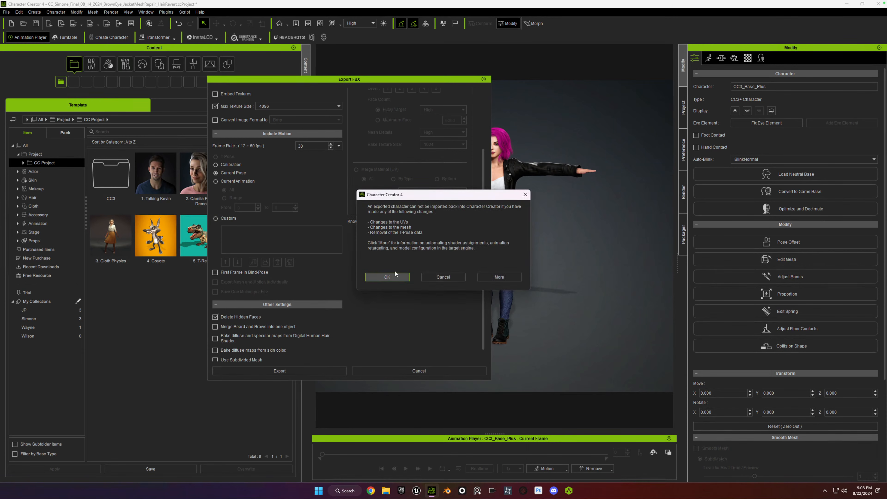
pyautogui.click(378, 277)
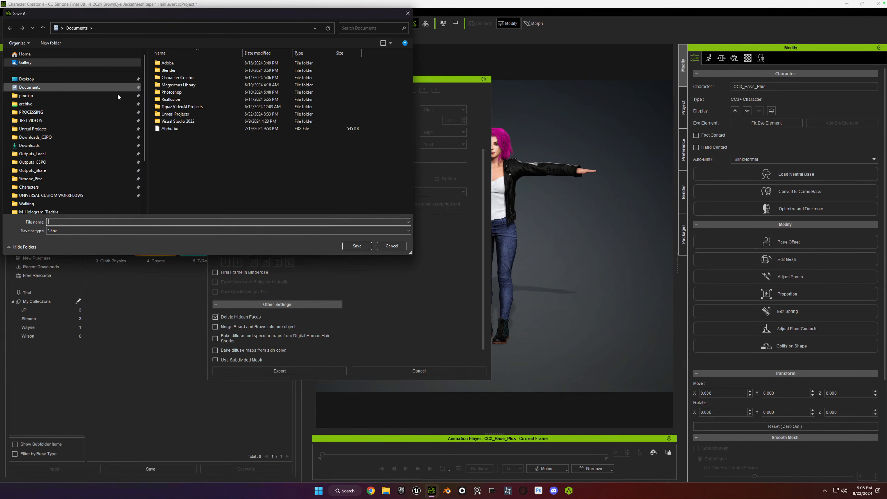
pyautogui.click(38, 79)
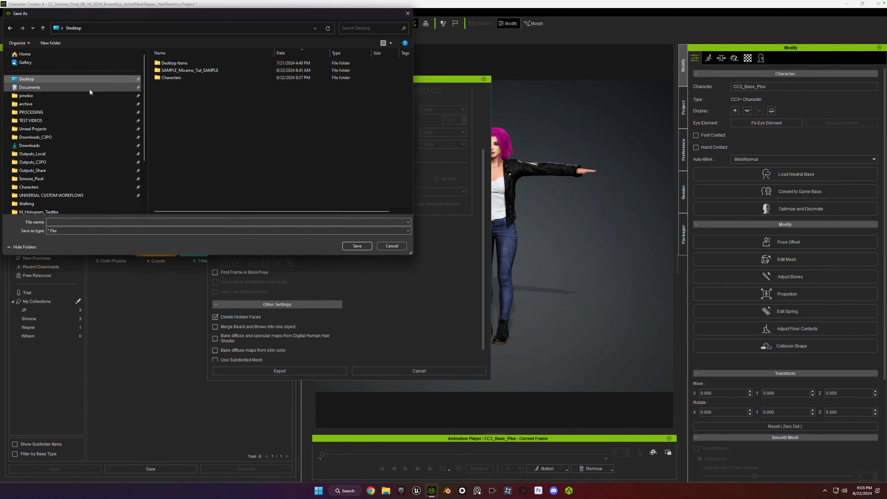
pyautogui.doubleClick(159, 78)
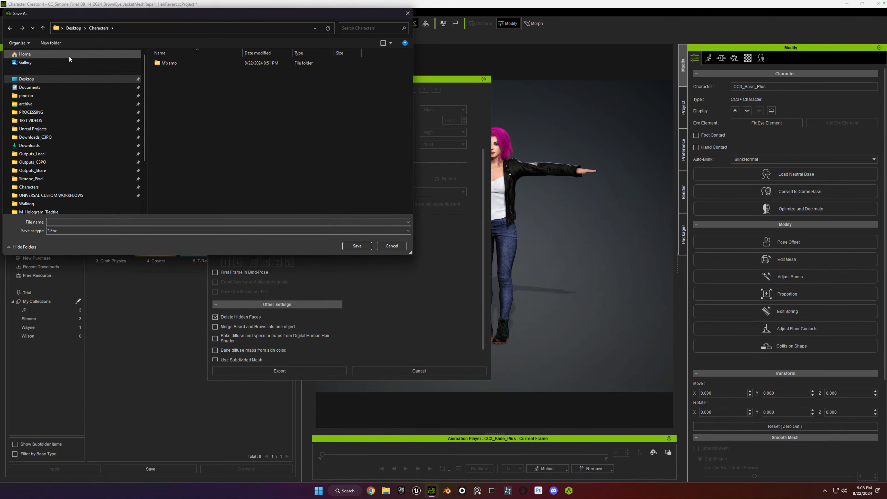
pyautogui.click(56, 43)
pyautogui.write('R')
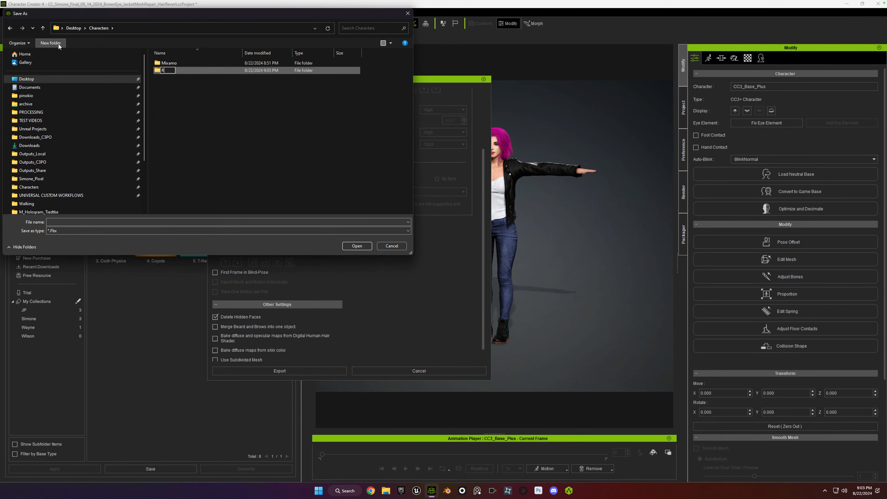
pyautogui.write('eallusion')
pyautogui.press('Return')
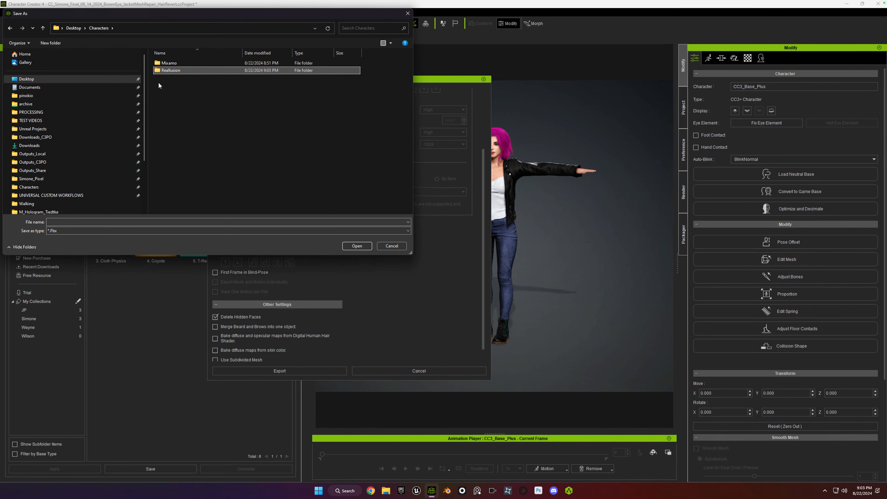
# Create a Simone folder inside the Reallusion folder and save the FBX export there as Simone.
pyautogui.doubleClick(158, 72)
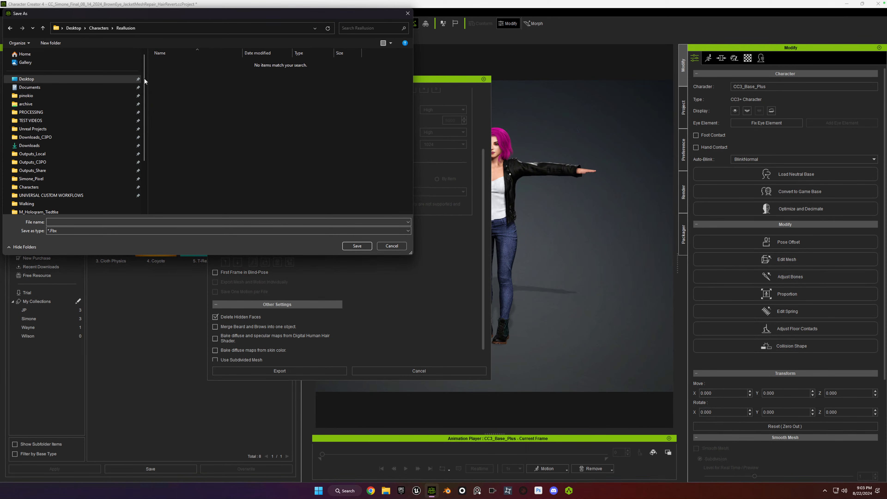
pyautogui.click(48, 43)
pyautogui.write('Simone')
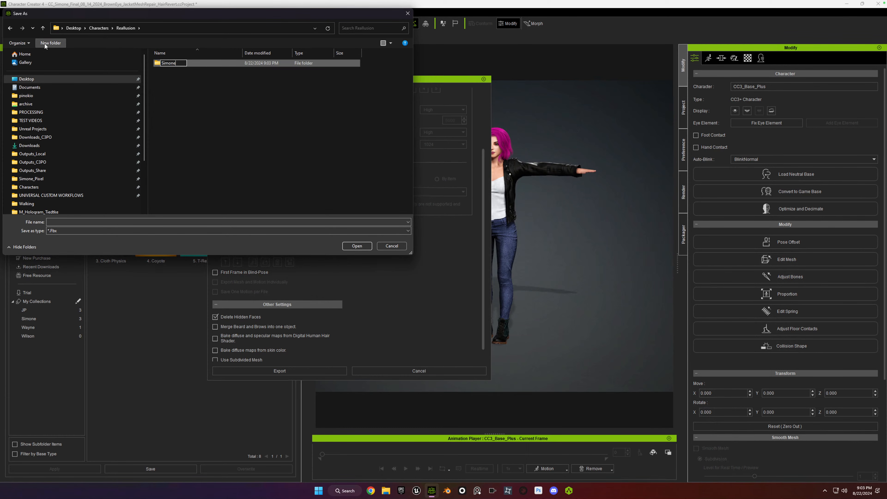
pyautogui.press('Return')
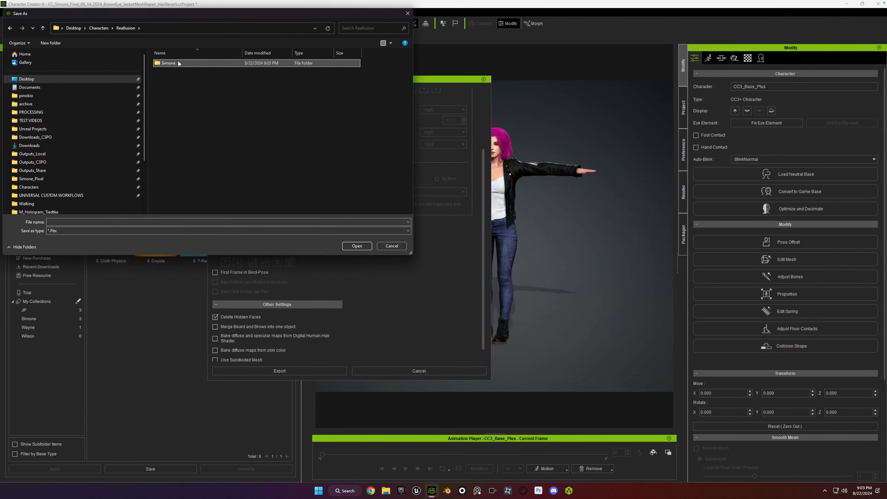
pyautogui.doubleClick(164, 64)
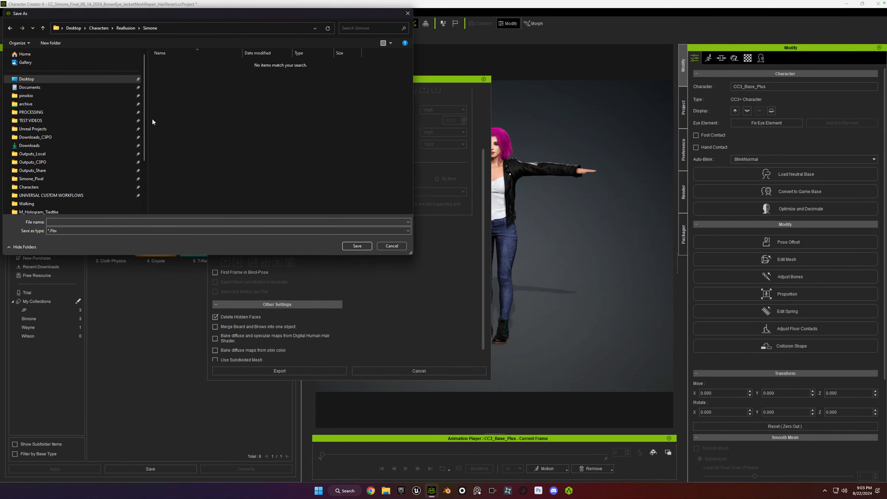
pyautogui.click(128, 218)
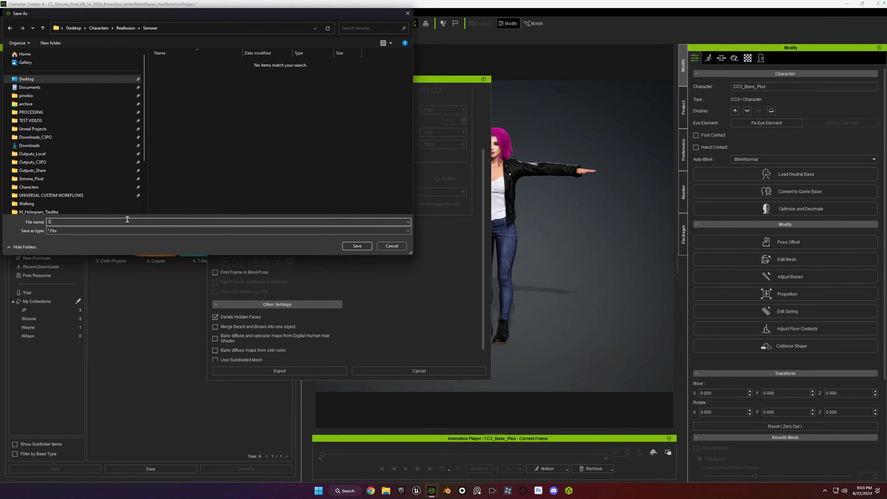
pyautogui.write('Simone')
pyautogui.press('Return')
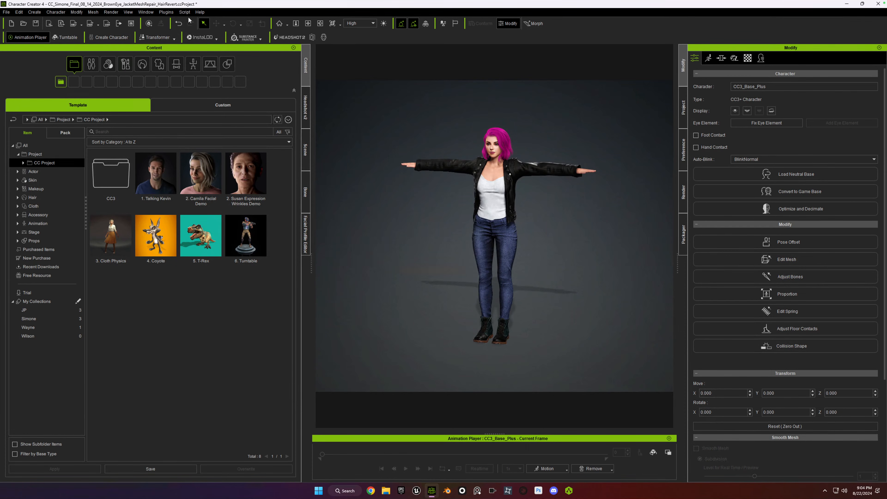
# Get the Character Creator & iClone Auto Setup tool for Unreal and open its free download page in the browser.
pyautogui.click(166, 11)
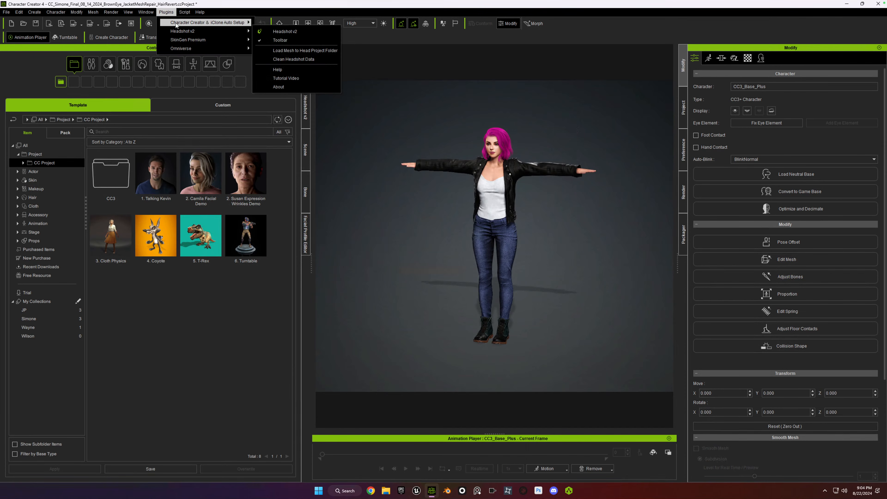
pyautogui.moveTo(181, 25)
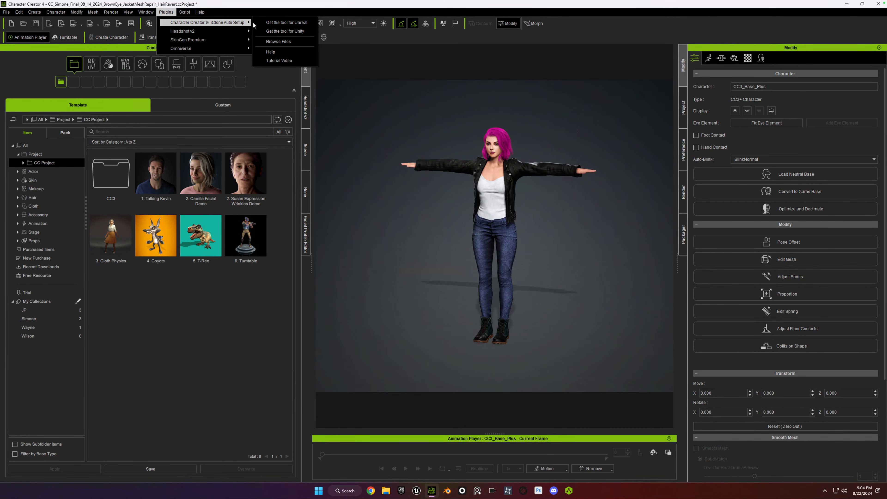
pyautogui.click(288, 22)
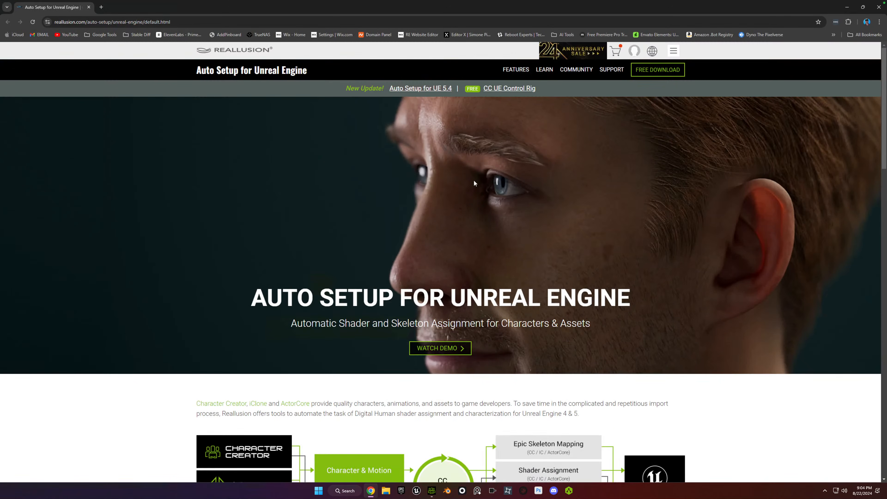
pyautogui.click(651, 71)
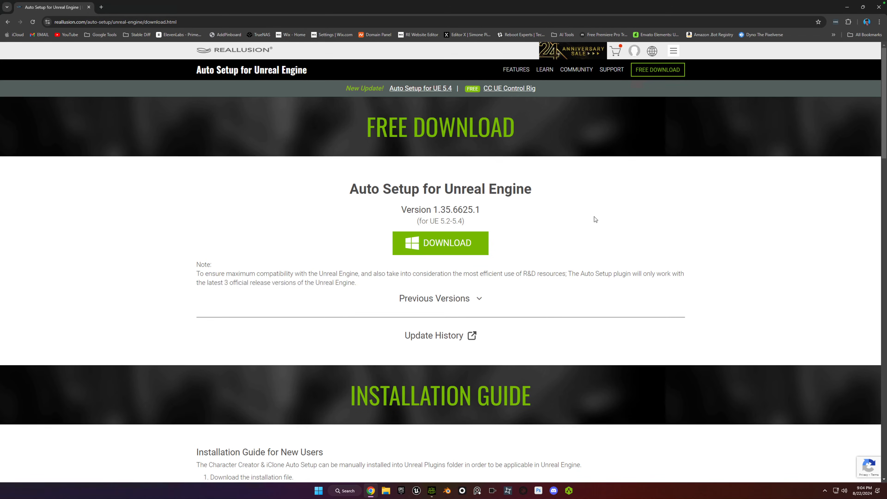
# Download the Auto Setup for Unreal Engine installer, version 1.35.6625.1, into the Downloads folder.
pyautogui.click(460, 247)
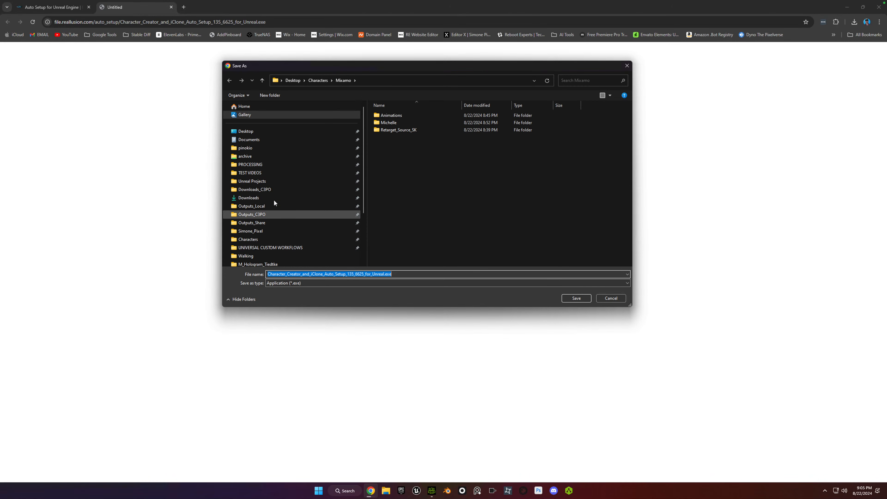
pyautogui.click(258, 199)
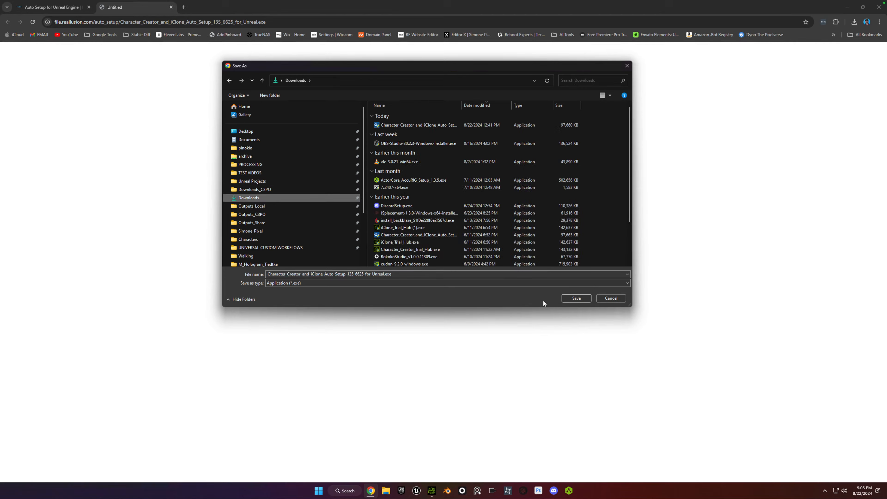
pyautogui.click(570, 298)
pyautogui.click(485, 245)
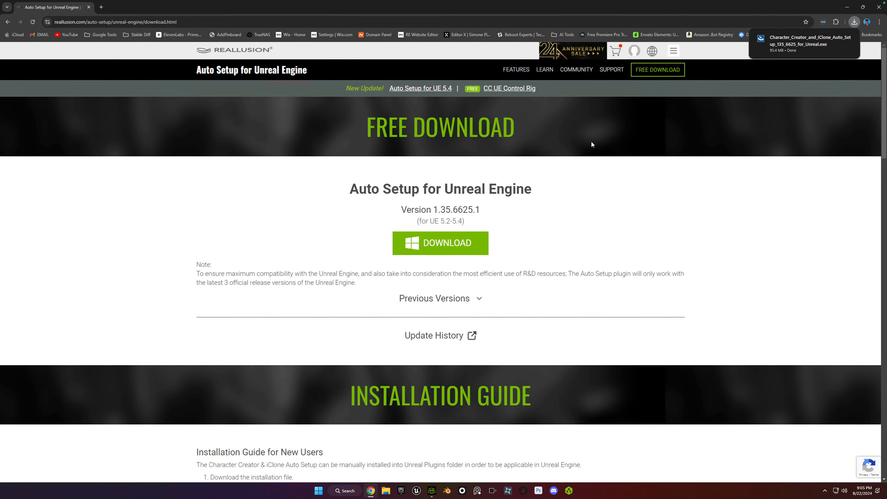
# Run the downloaded Auto Setup installer, accept the license agreement, and install to C:\Program Files\Reallusion\Shared Plugins.
pyautogui.click(786, 44)
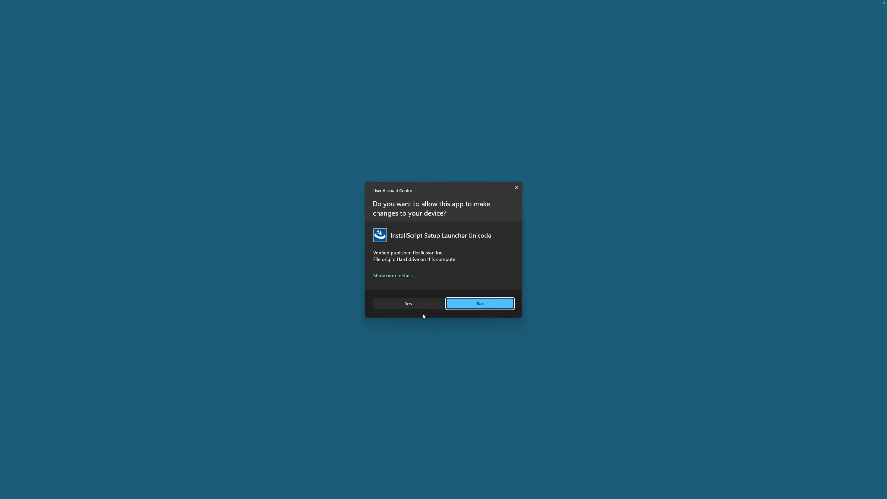
pyautogui.click(422, 304)
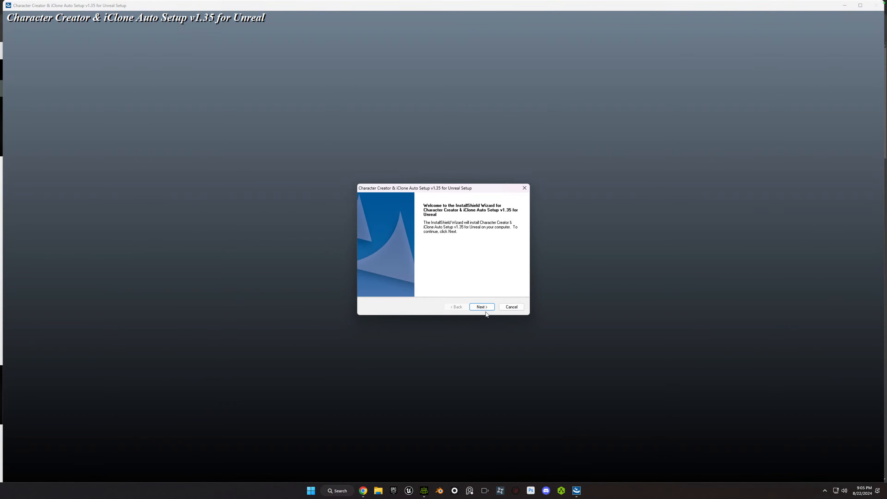
pyautogui.click(485, 309)
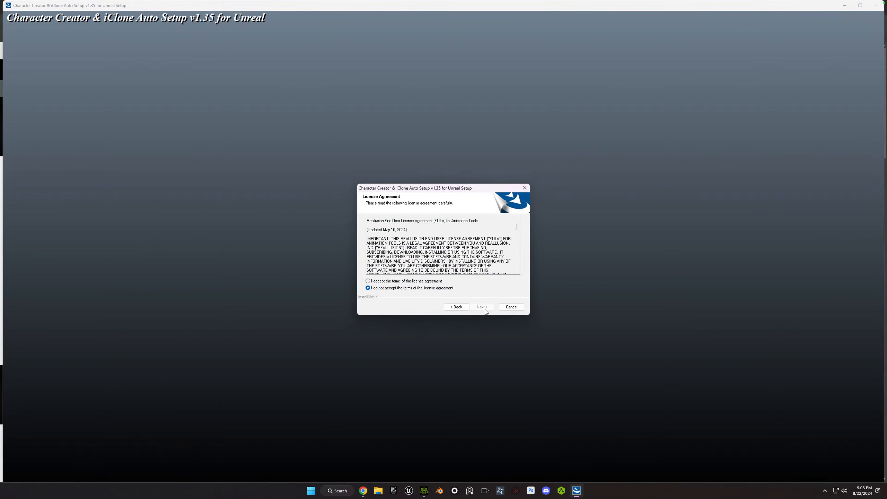
pyautogui.click(391, 282)
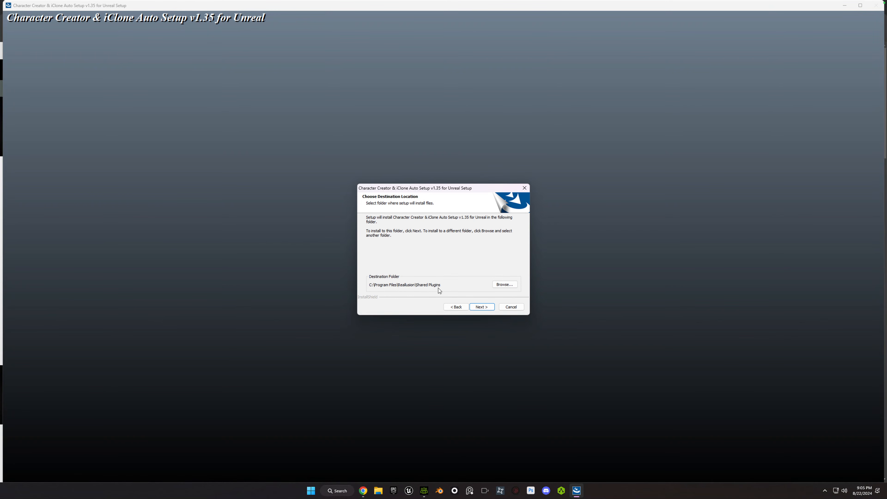
pyautogui.click(486, 310)
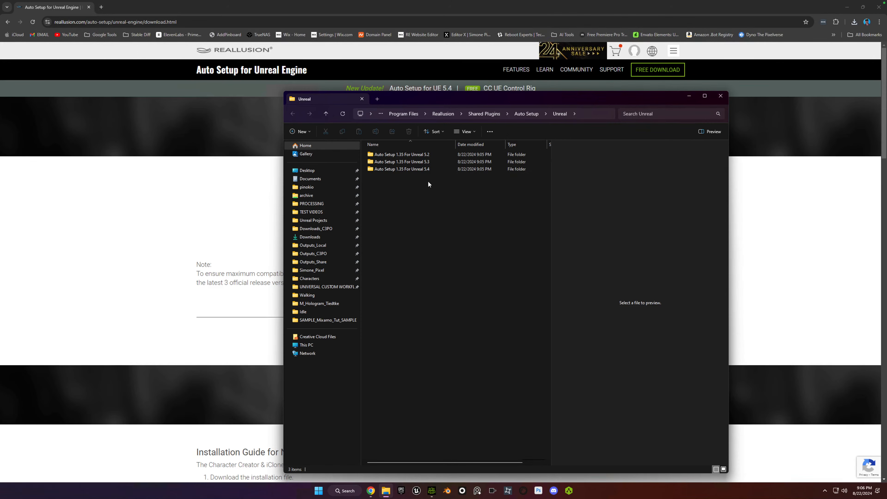
# Open the Auto Setup 1.35 For Unreal 5.4 folder and display its full path.
pyautogui.doubleClick(371, 169)
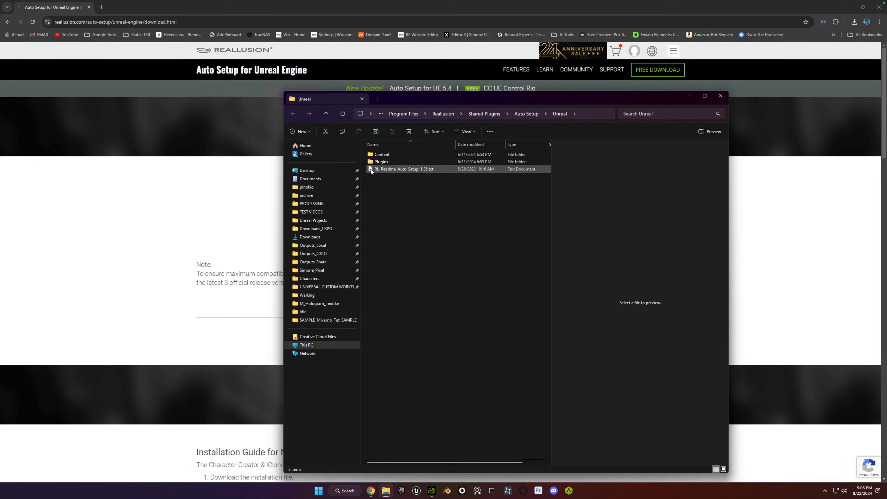
pyautogui.click(584, 116)
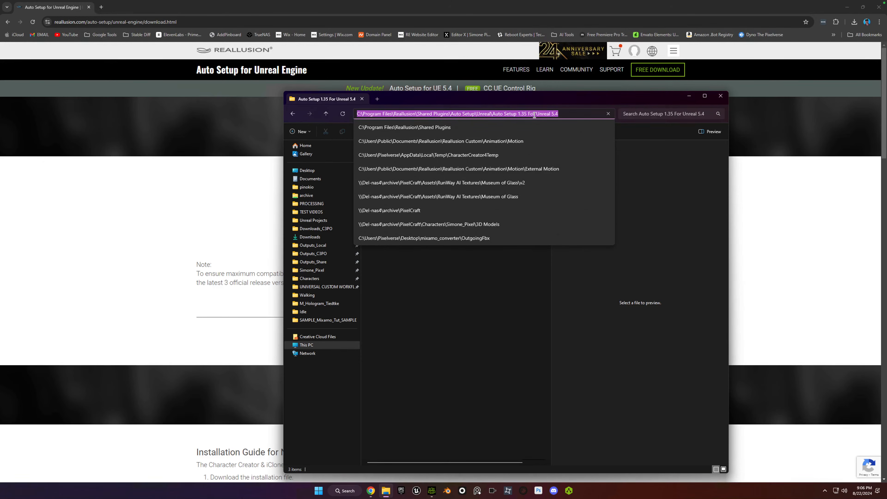
# Copy the Content and Plugins folders from the Auto Setup 1.35 For Unreal 5.4 folder.
pyautogui.click(462, 299)
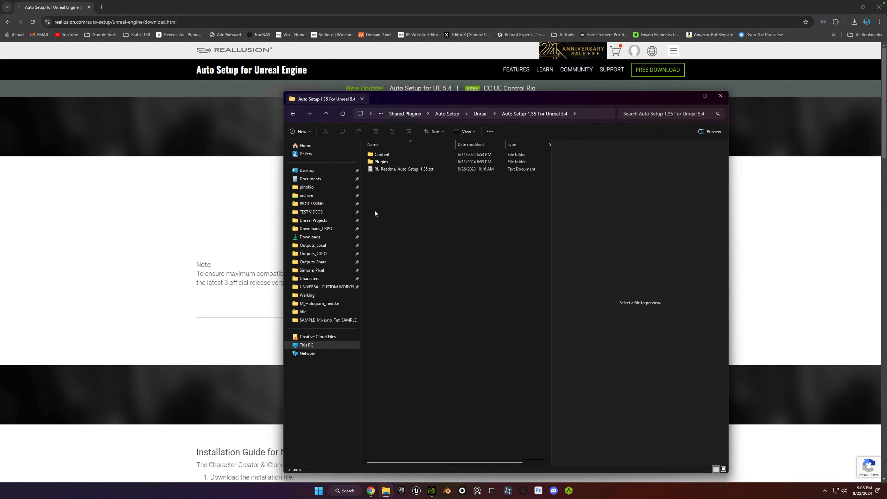
pyautogui.click(382, 155)
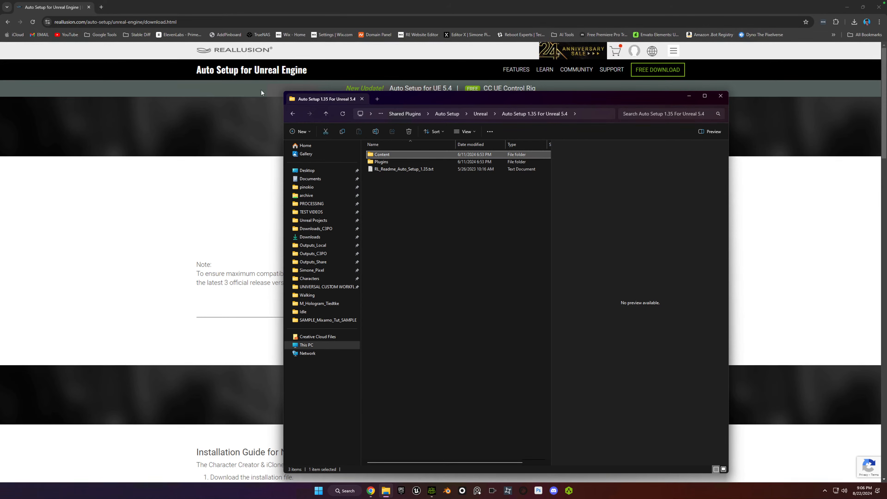
pyautogui.keyDown('ctrl'); pyautogui.click(381, 162); pyautogui.keyUp('ctrl')
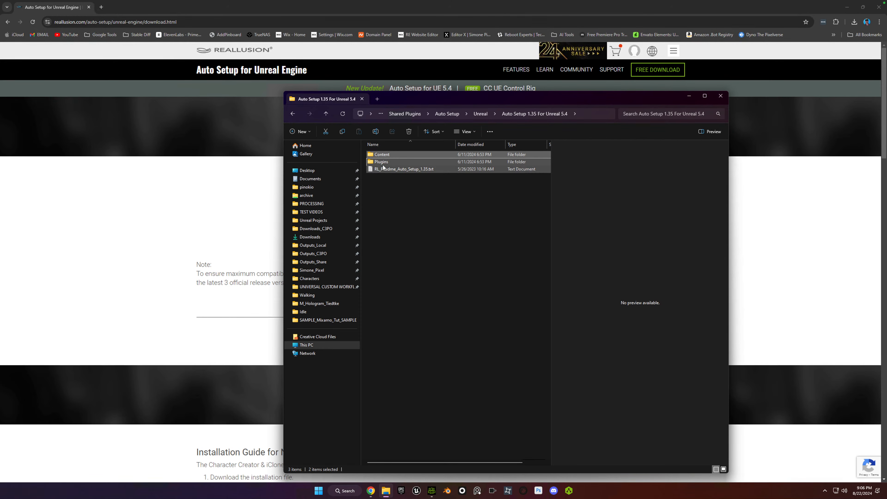
pyautogui.click(386, 156)
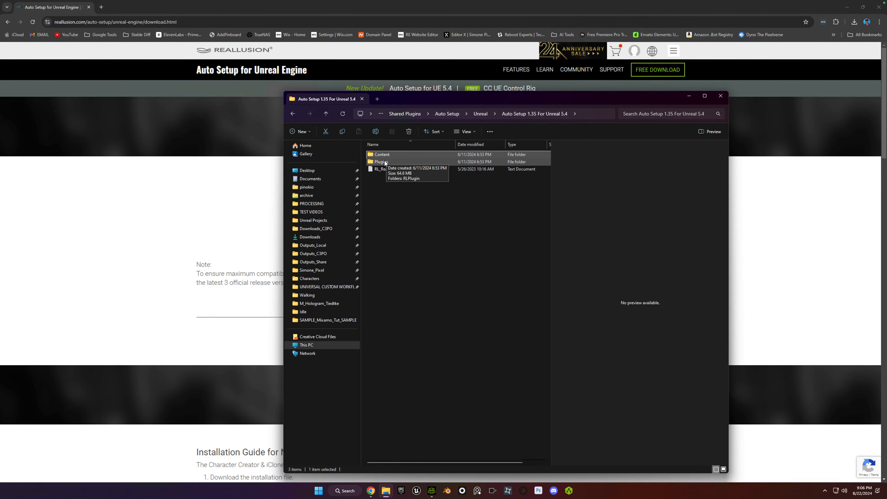
pyautogui.keyDown('ctrl'); pyautogui.click(383, 161); pyautogui.keyUp('ctrl')
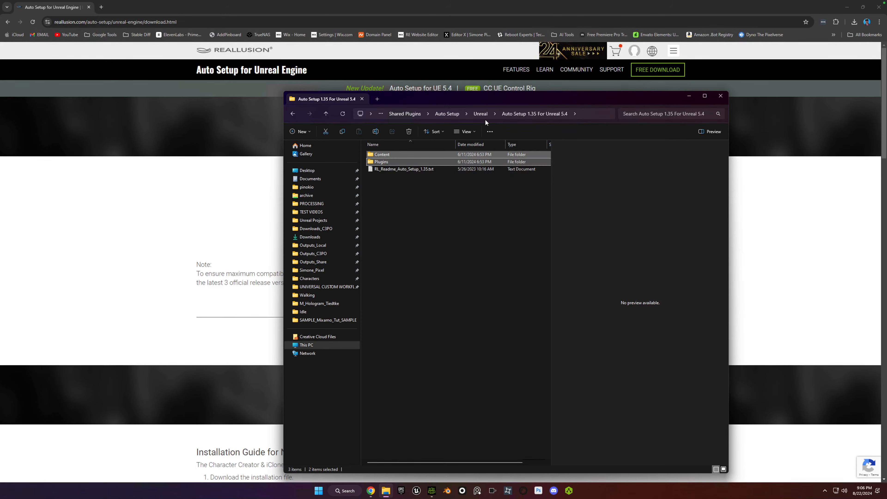
pyautogui.rightClick(382, 161)
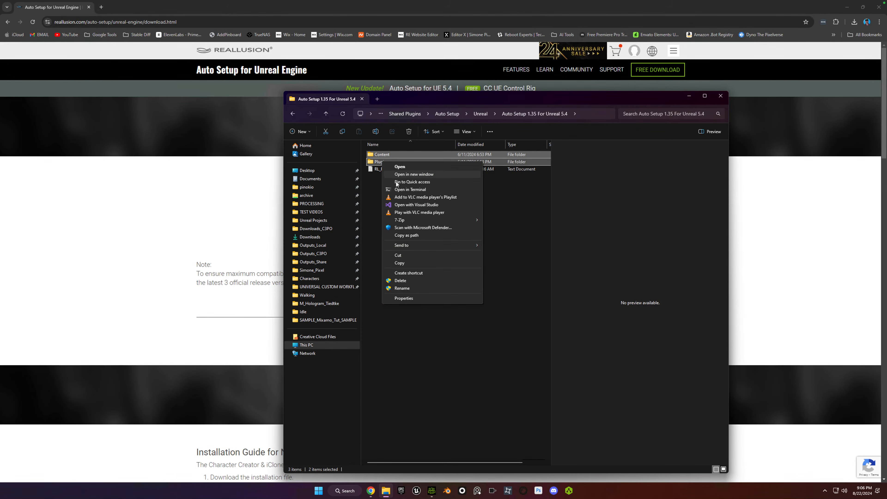
pyautogui.click(421, 264)
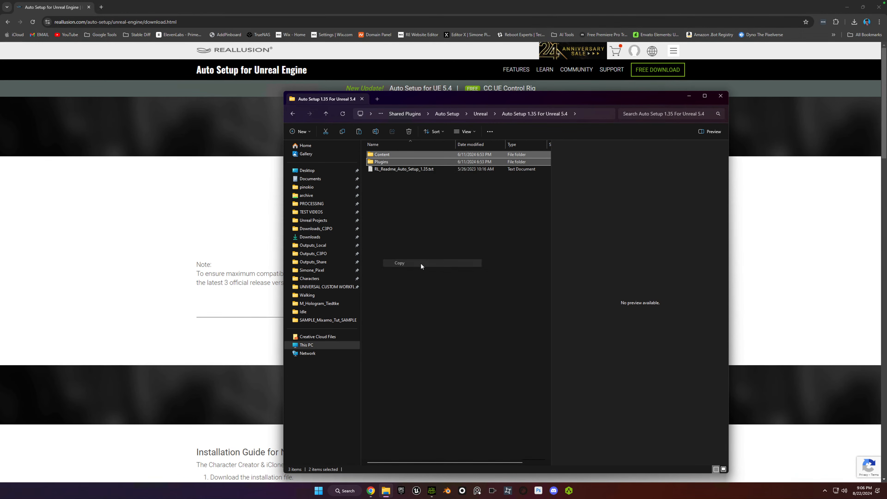
# Paste both copied folders into the Tutorial project folder under Unreal Projects and check the project's Content folder.
pyautogui.click(377, 99)
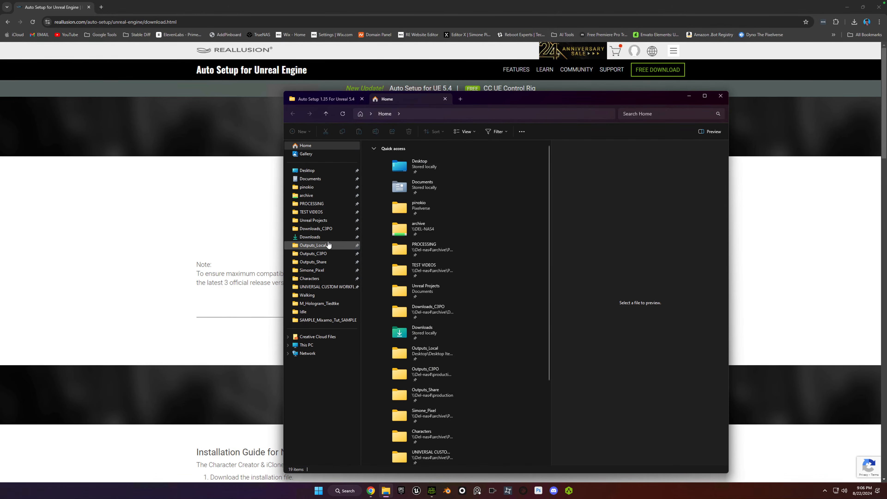
pyautogui.click(318, 220)
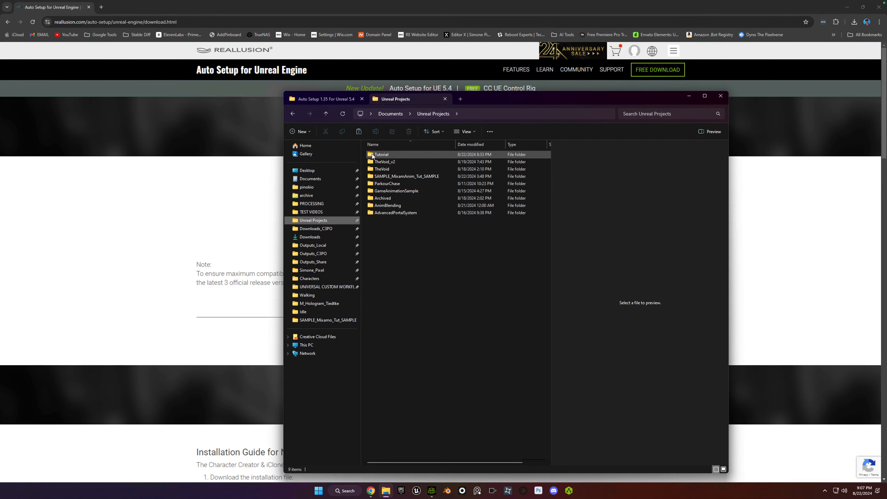
pyautogui.doubleClick(382, 155)
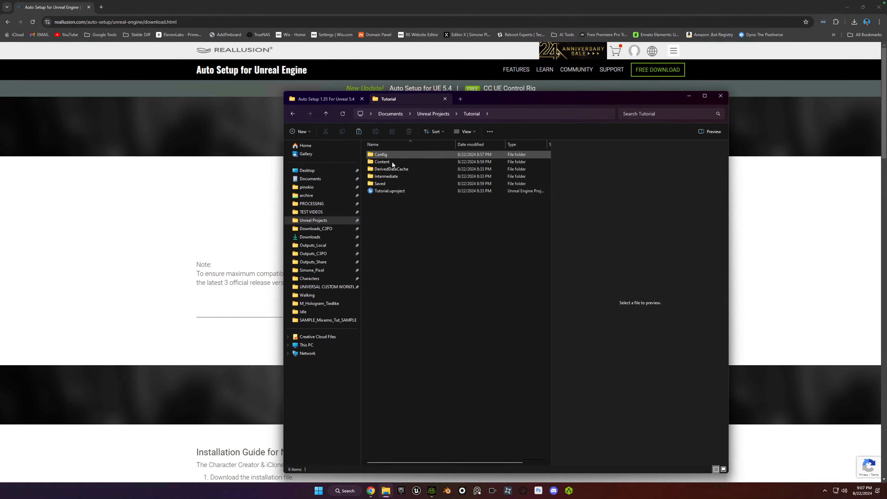
pyautogui.rightClick(398, 239)
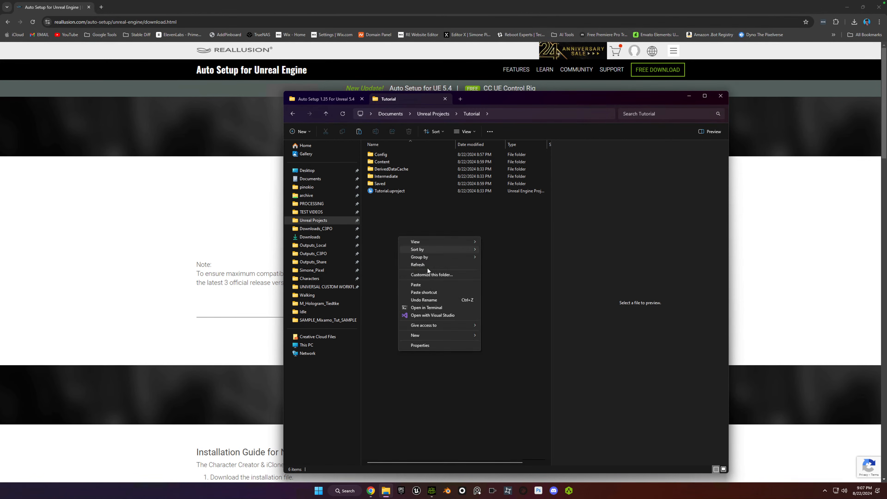
pyautogui.click(433, 284)
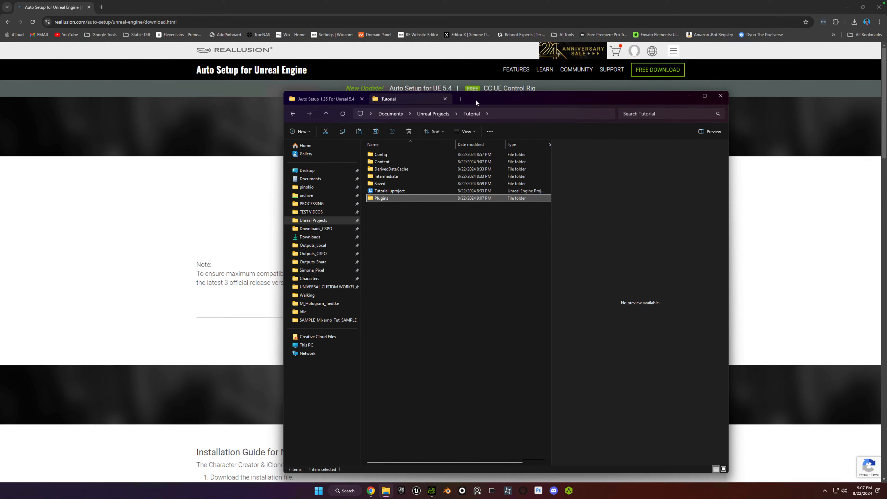
pyautogui.click(426, 100)
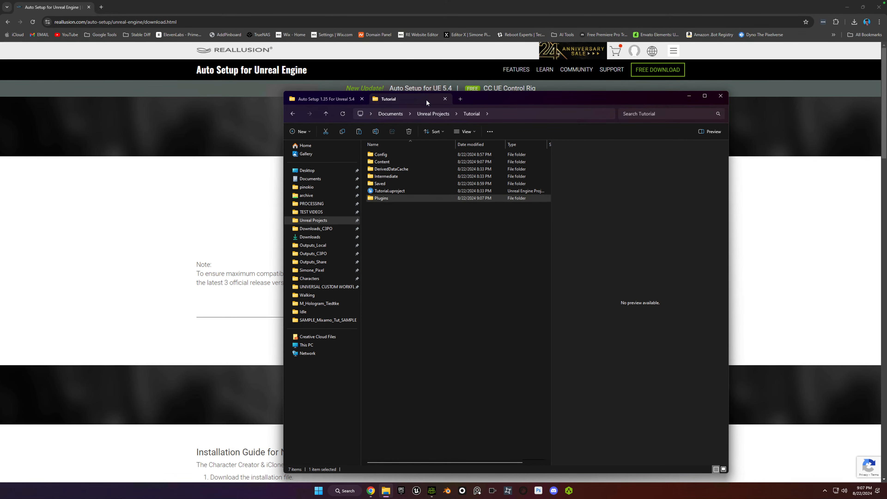
pyautogui.click(397, 220)
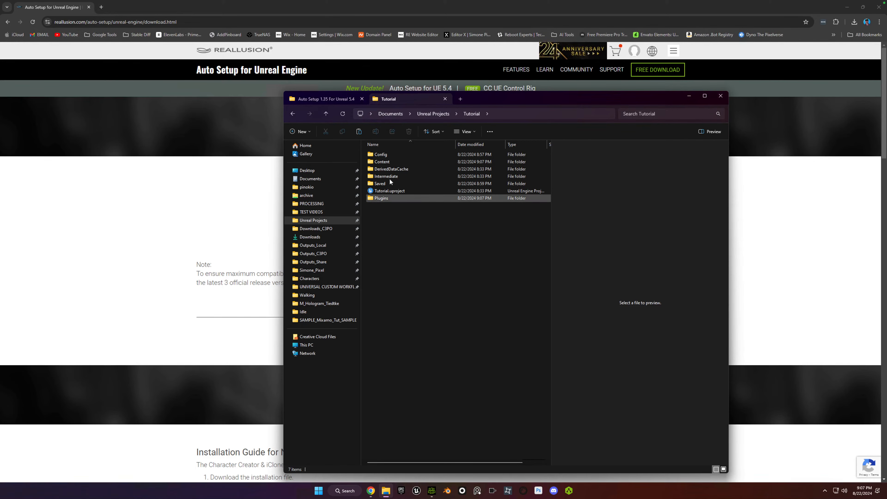
pyautogui.click(372, 162)
pyautogui.doubleClick(372, 163)
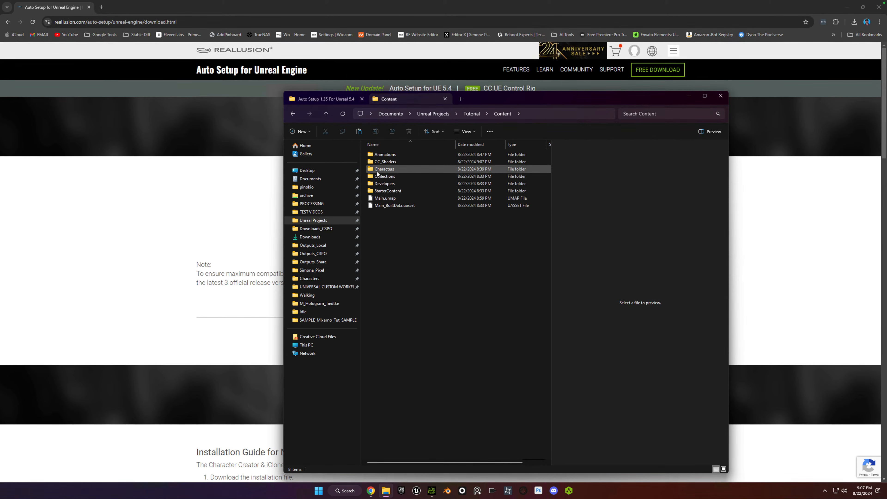
pyautogui.click(293, 114)
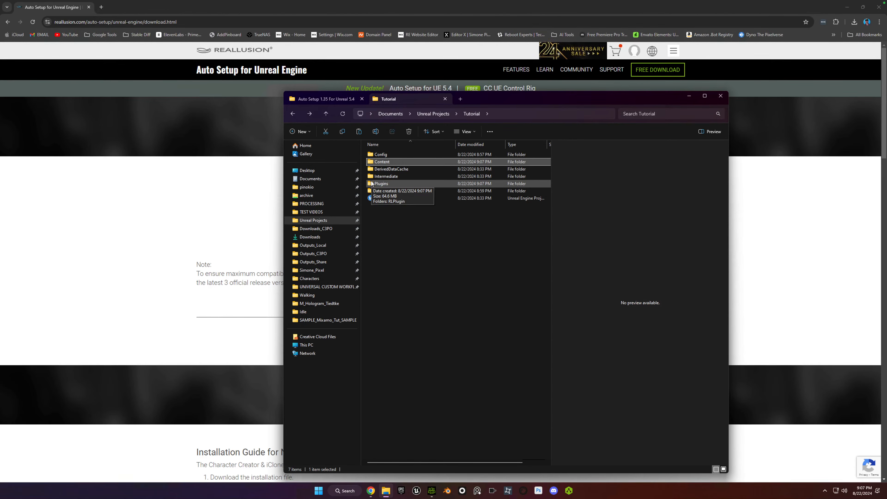
pyautogui.click(430, 225)
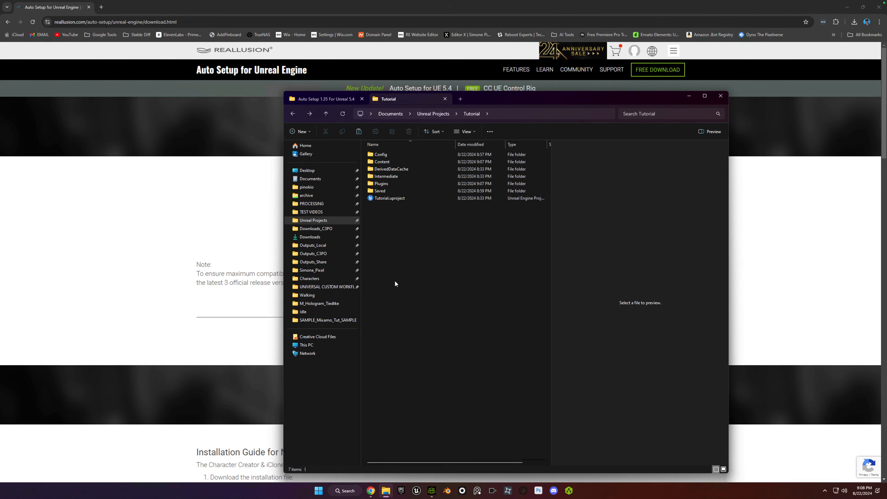
# Switch to Unreal Engine and open the recent project Tutorial.
pyautogui.click(417, 493)
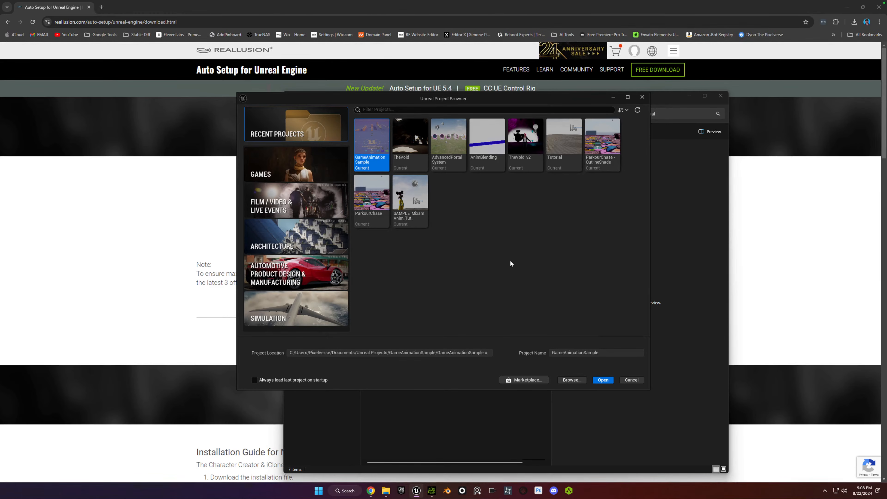
pyautogui.click(561, 150)
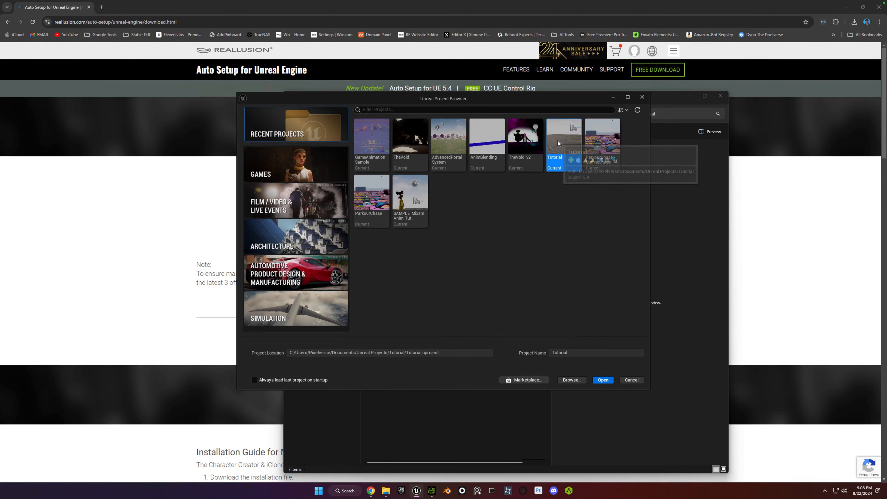
pyautogui.doubleClick(562, 150)
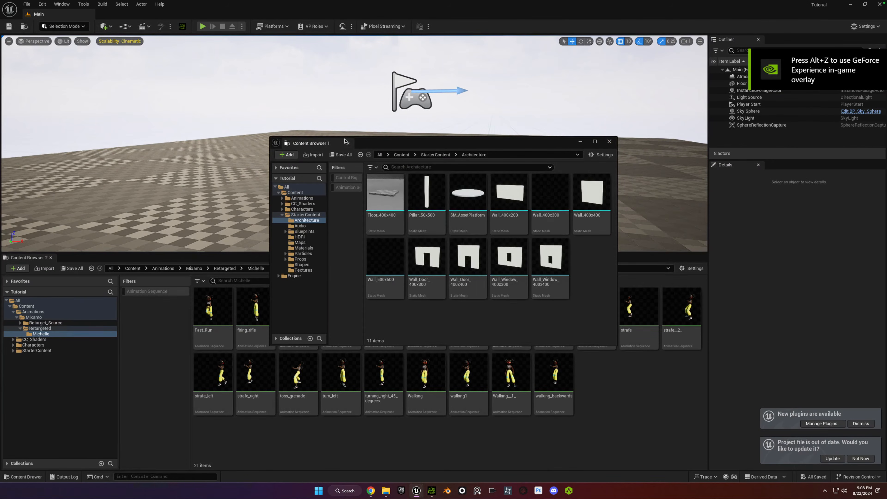
# Close the floating Content Browser 1 window, dismiss the new plugins notice, and update the out-of-date project file.
pyautogui.click(610, 141)
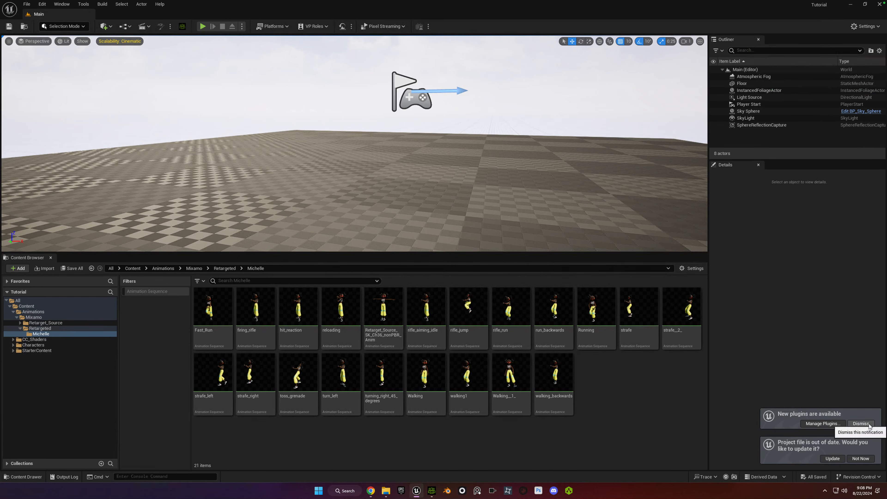
pyautogui.click(861, 424)
pyautogui.click(832, 459)
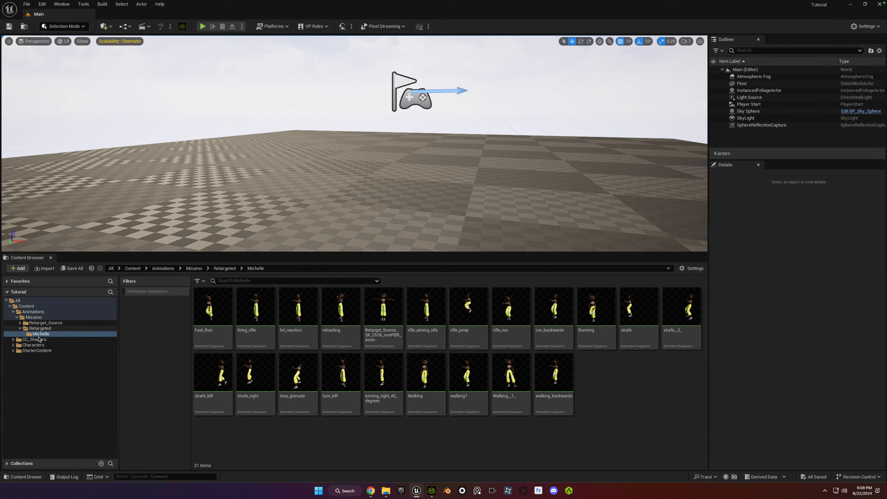
# Create a new folder named Reallusion inside the project's Characters folder.
pyautogui.click(34, 345)
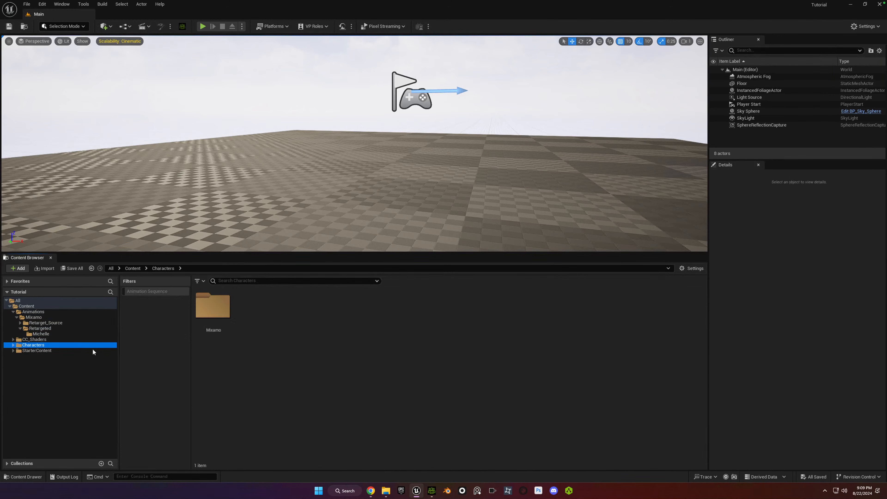
pyautogui.rightClick(279, 331)
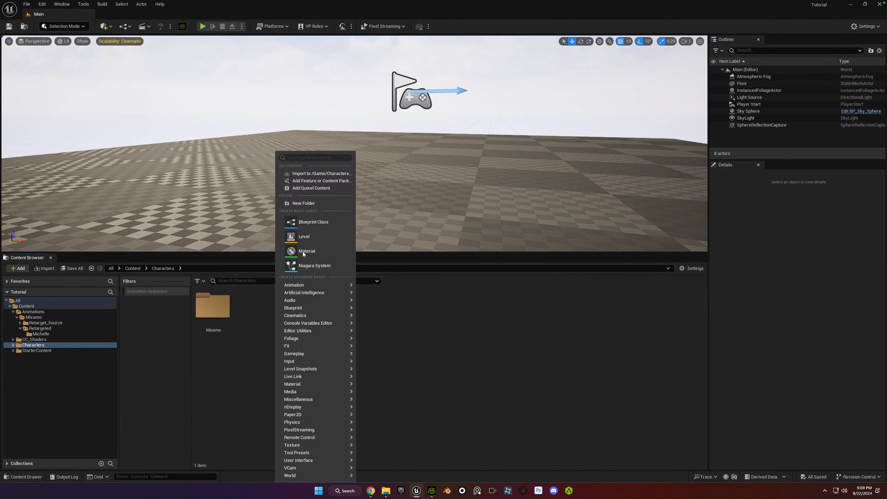
pyautogui.click(314, 201)
pyautogui.write('Re')
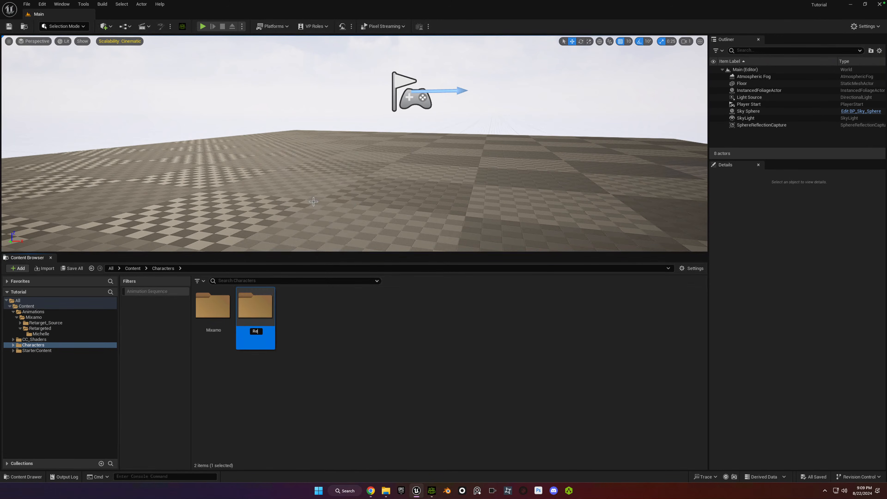
pyautogui.write('allusioin')
pyautogui.press('BackSpace')
pyautogui.press('BackSpace')
pyautogui.press('BackSpace')
pyautogui.write('on')
pyautogui.press('Return')
# Create a subfolder named CC inside the Reallusion folder.
pyautogui.doubleClick(253, 309)
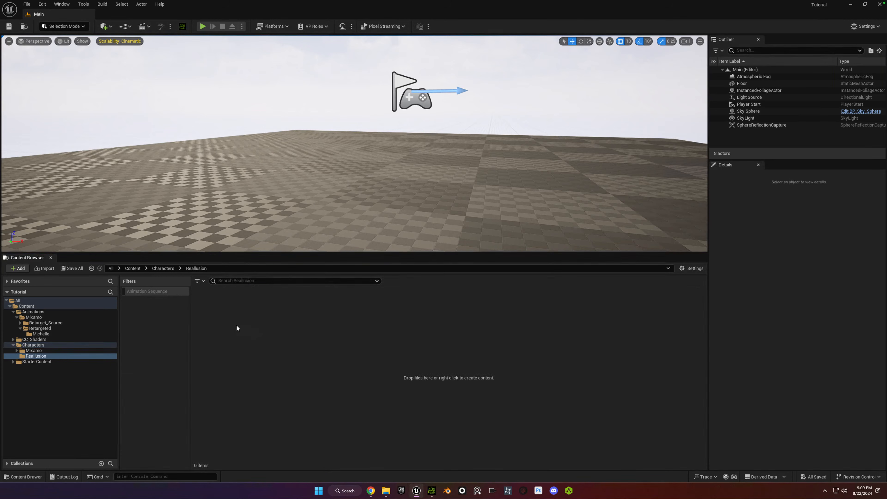
pyautogui.rightClick(229, 326)
pyautogui.click(276, 206)
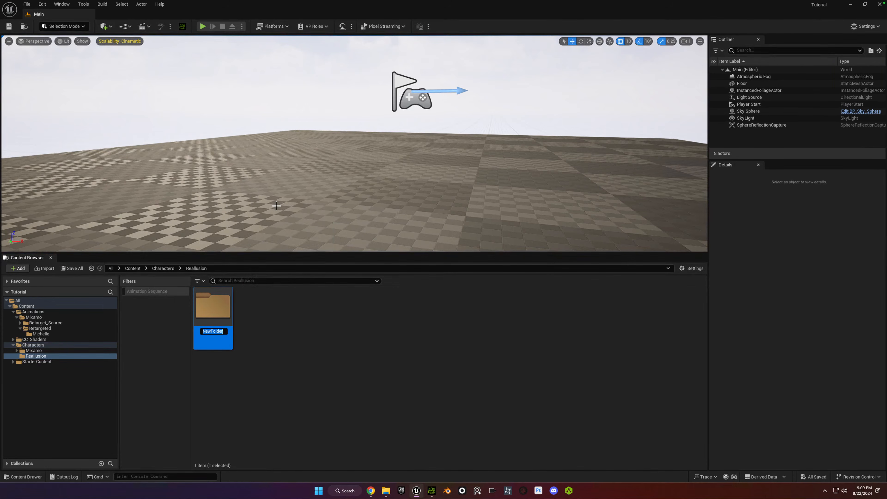
pyautogui.write('CC')
pyautogui.press('Return')
# Start an import into the CC folder and choose Simone.Fbx from Desktop > Characters > Reallusion > Simone.
pyautogui.doubleClick(224, 313)
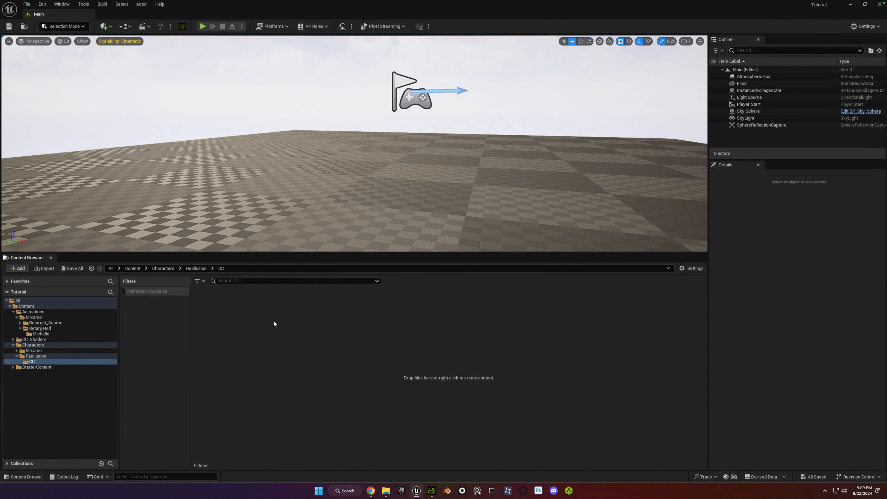
pyautogui.rightClick(285, 341)
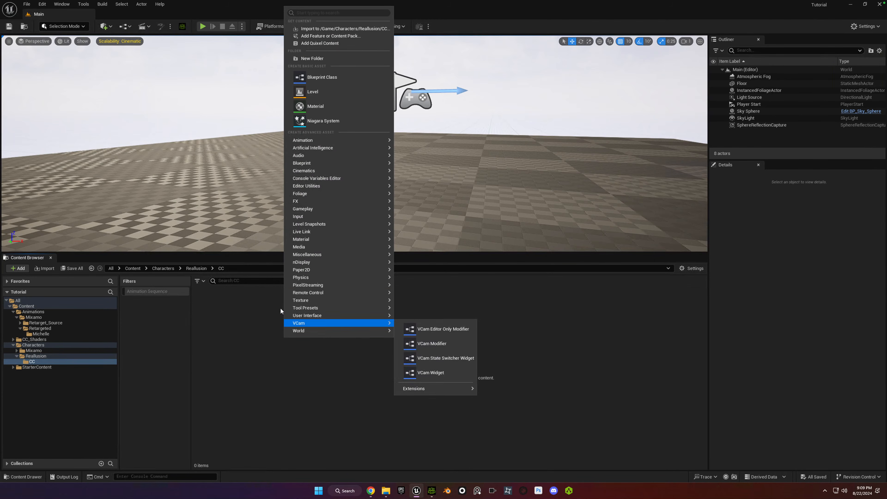
pyautogui.click(318, 29)
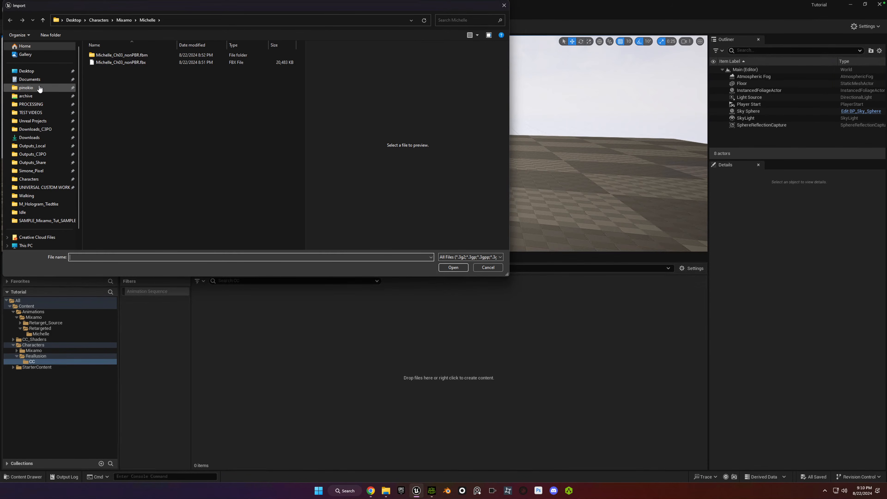
pyautogui.click(38, 72)
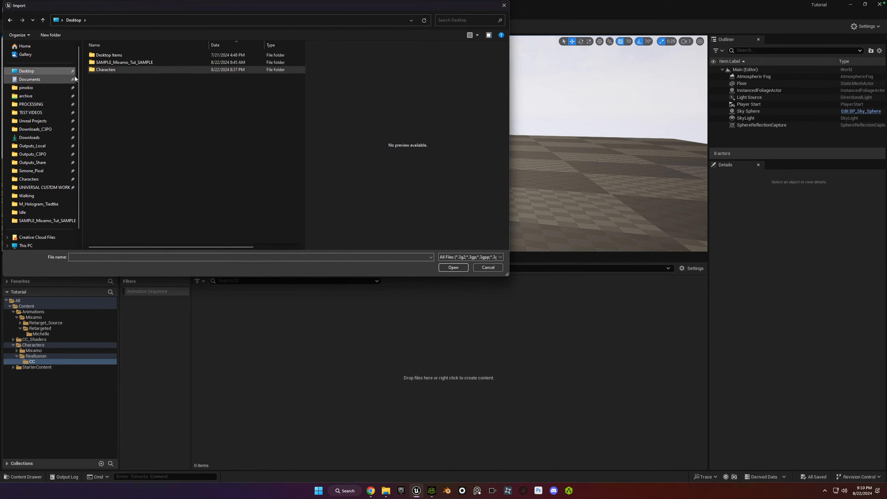
pyautogui.doubleClick(93, 70)
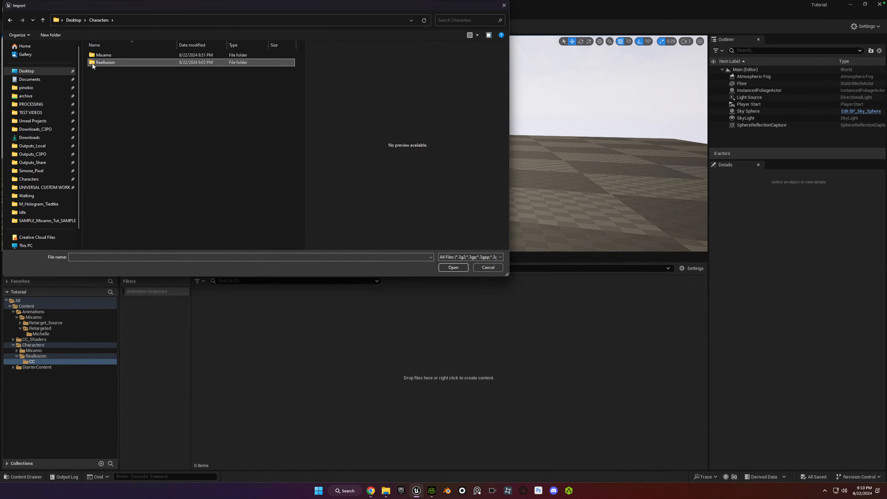
pyautogui.doubleClick(92, 64)
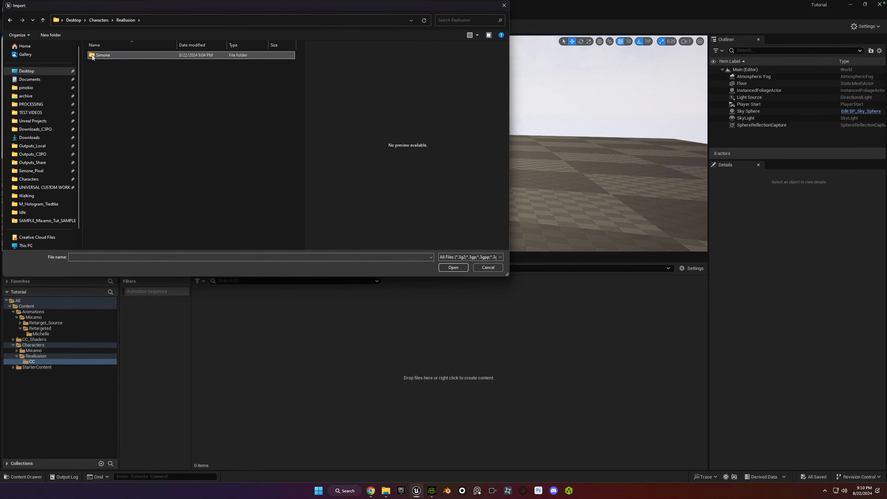
pyautogui.doubleClick(92, 55)
pyautogui.click(97, 71)
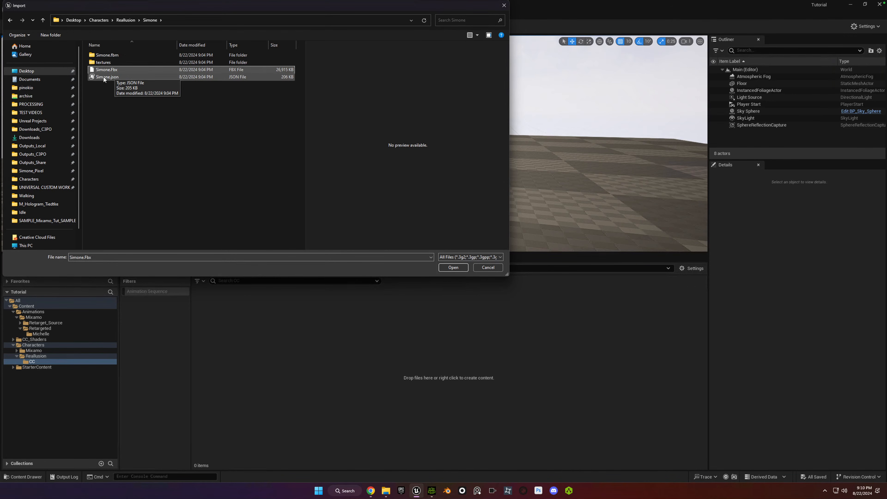
pyautogui.click(454, 268)
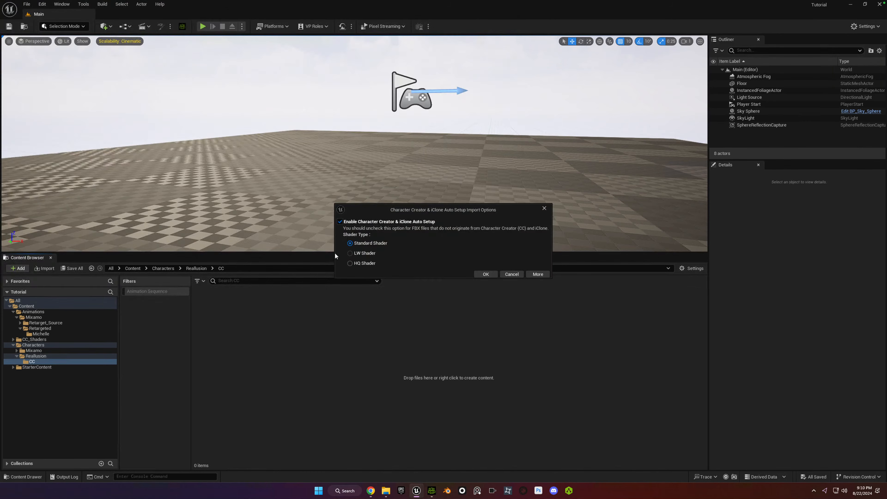
# Set the shader type to HQ Shader in the Character Creator & iClone Auto Setup import options and accept them.
pyautogui.moveTo(406, 208); pyautogui.dragTo(388, 205)
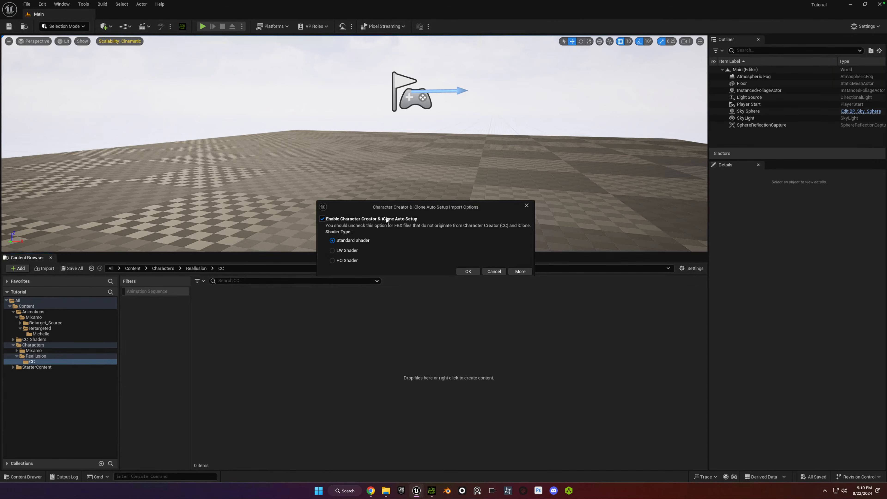
pyautogui.moveTo(405, 207); pyautogui.dragTo(385, 205)
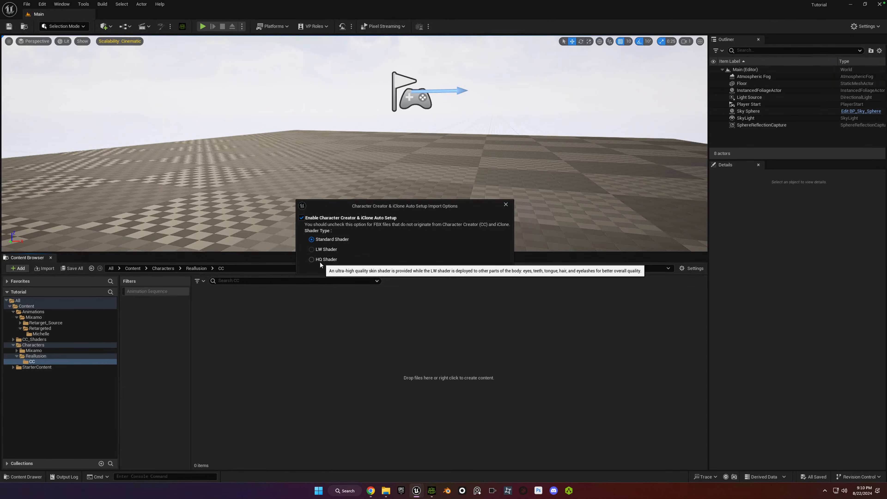
pyautogui.click(312, 259)
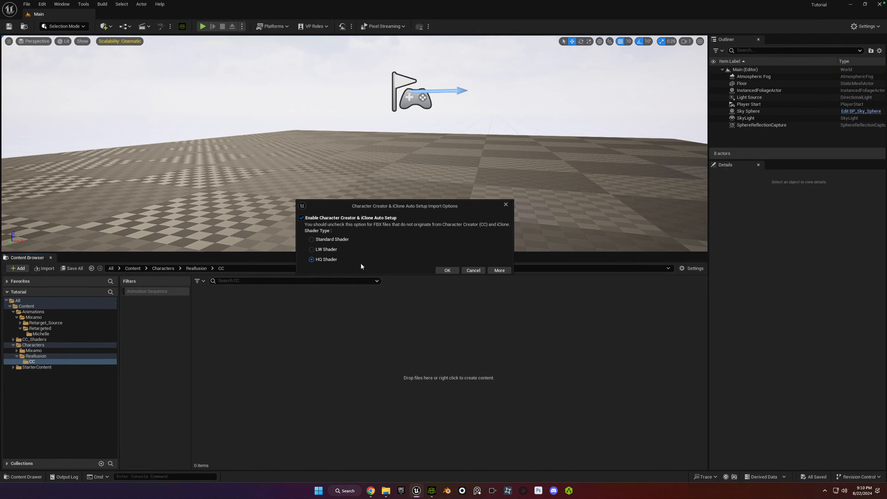
pyautogui.click(447, 270)
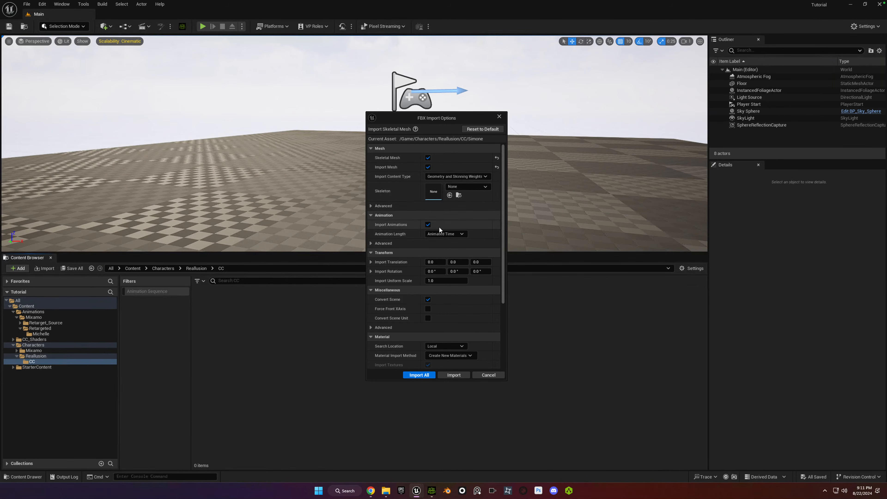
# Import all of Simone's FBX content with the existing mesh settings, then clear the FBX import messages and close the log.
pyautogui.click(372, 206)
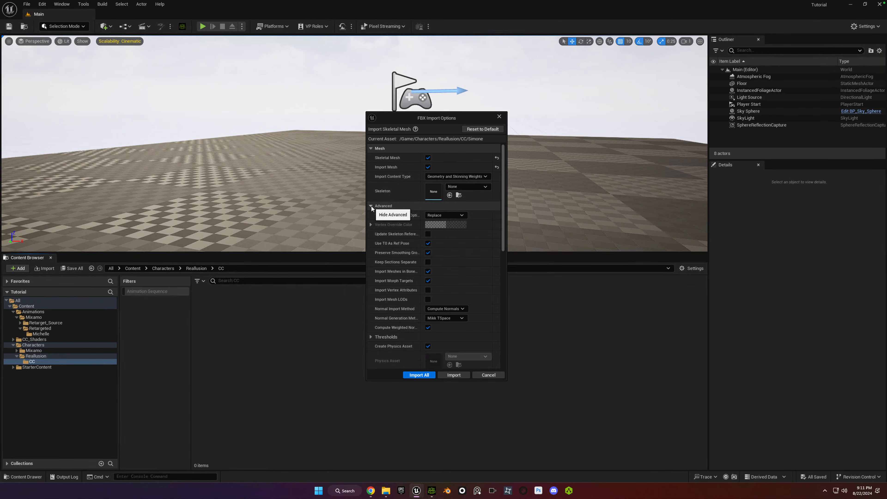
pyautogui.click(420, 378)
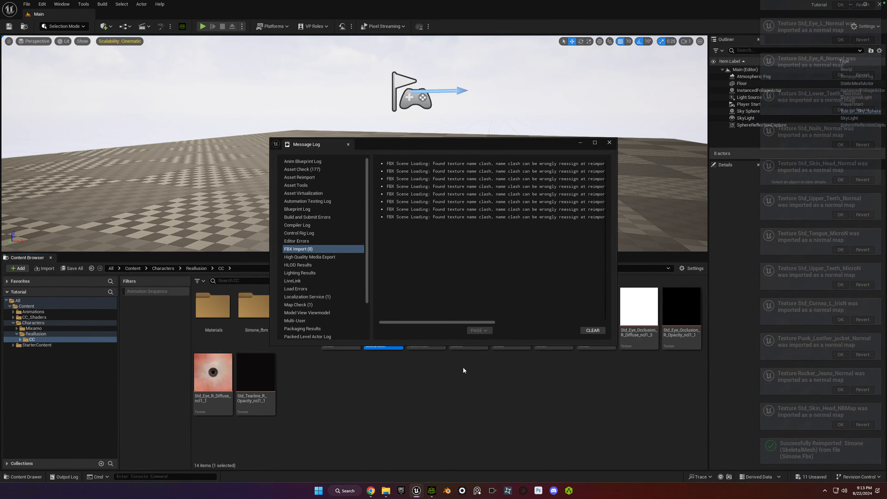
pyautogui.click(600, 332)
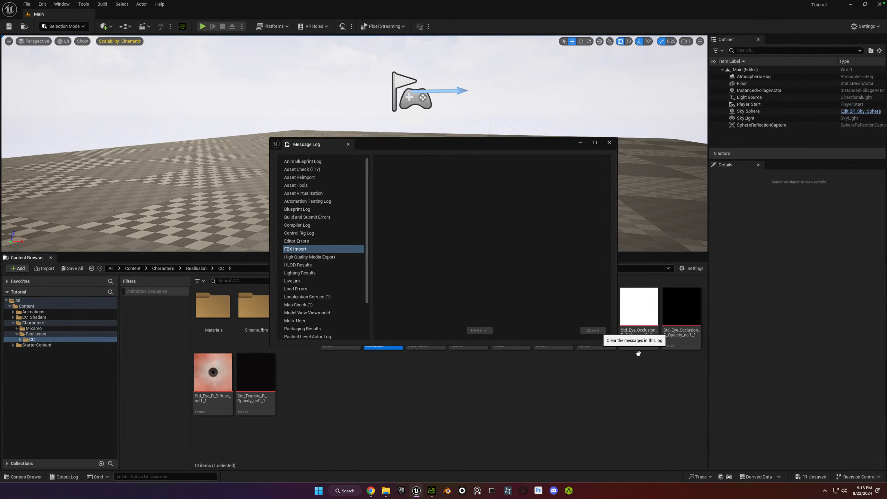
pyautogui.click(609, 143)
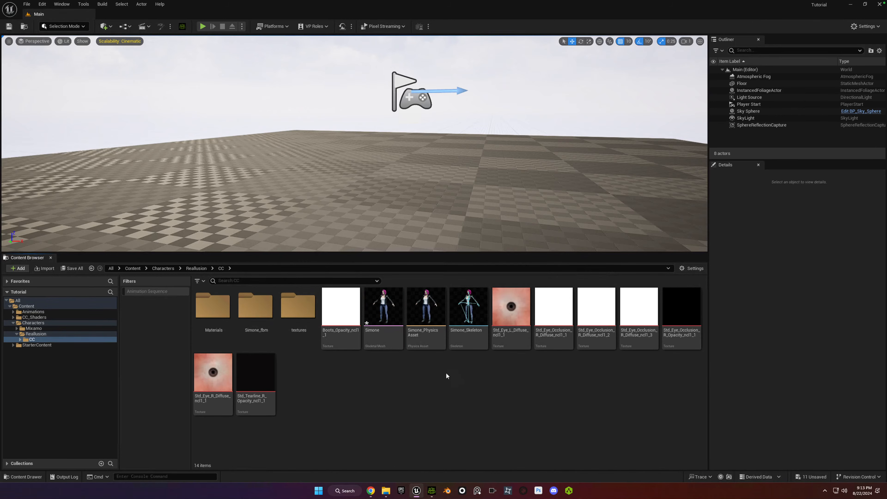
# Start retargeting from the Fast_Run animation in Animations > Mixamo > Retarget_Source > Run.
pyautogui.click(377, 317)
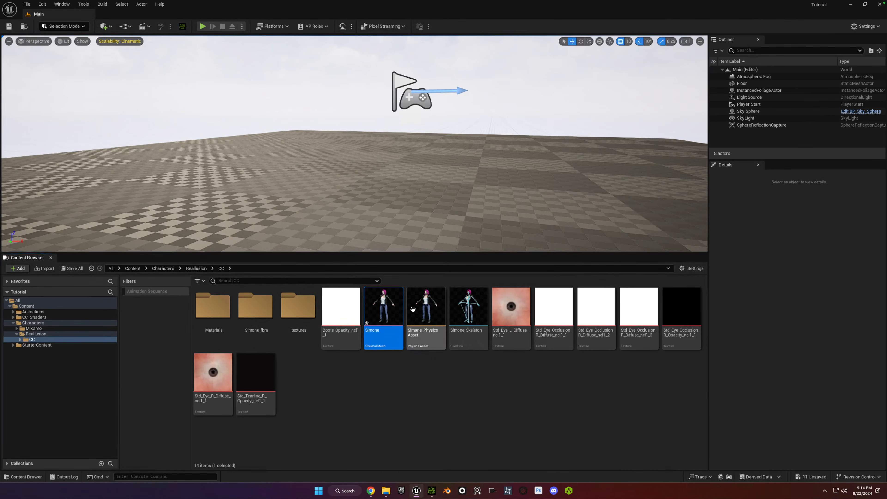
pyautogui.moveTo(413, 311)
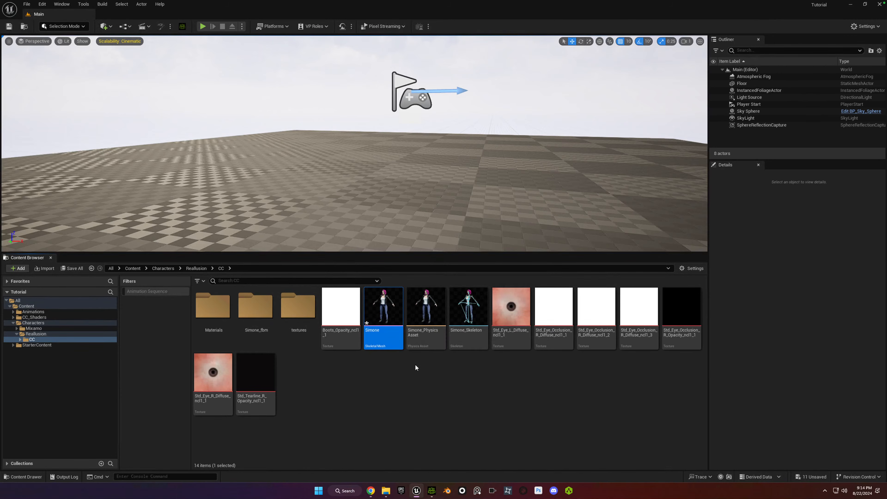
pyautogui.moveTo(375, 305)
pyautogui.click(14, 312)
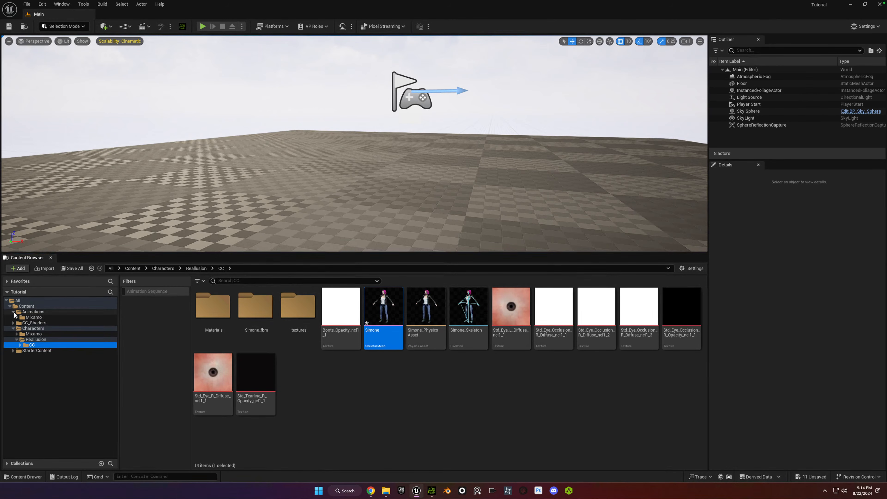
pyautogui.click(18, 317)
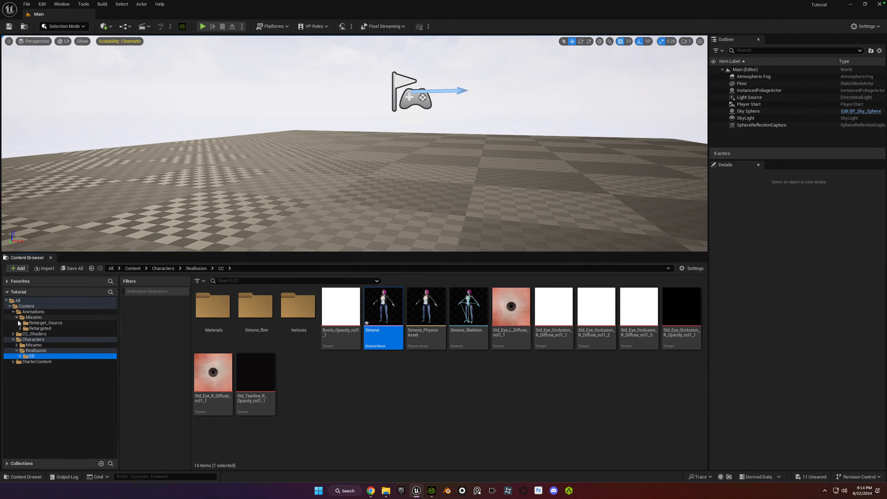
pyautogui.click(20, 323)
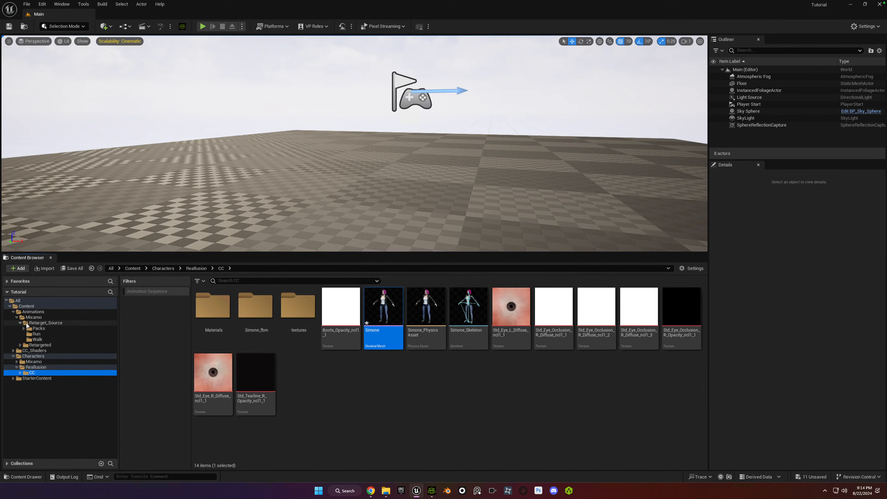
pyautogui.click(39, 329)
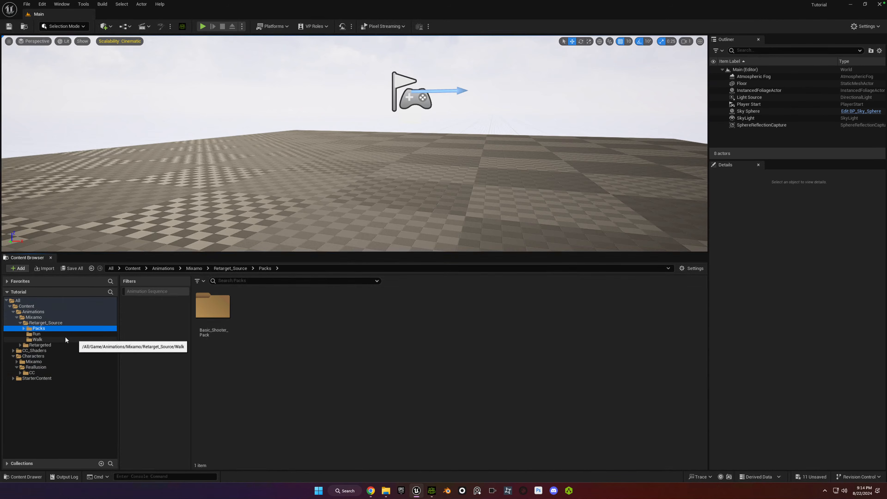
pyautogui.click(37, 334)
pyautogui.rightClick(211, 307)
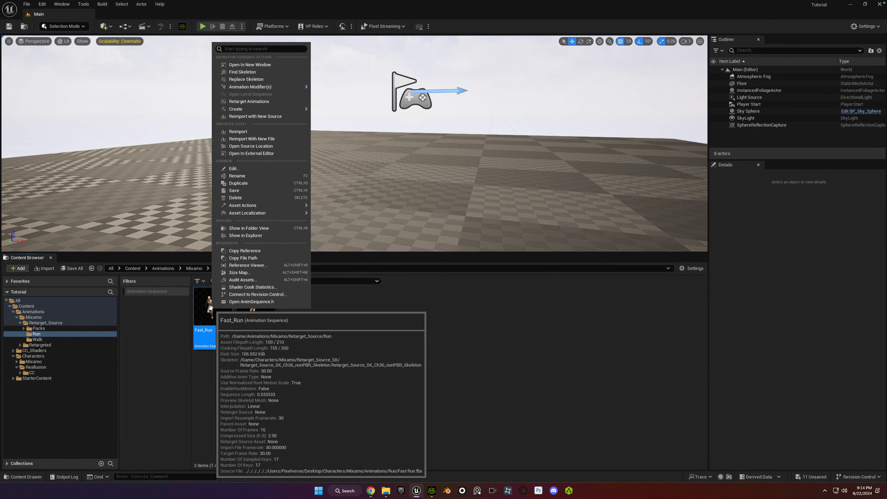
pyautogui.click(249, 103)
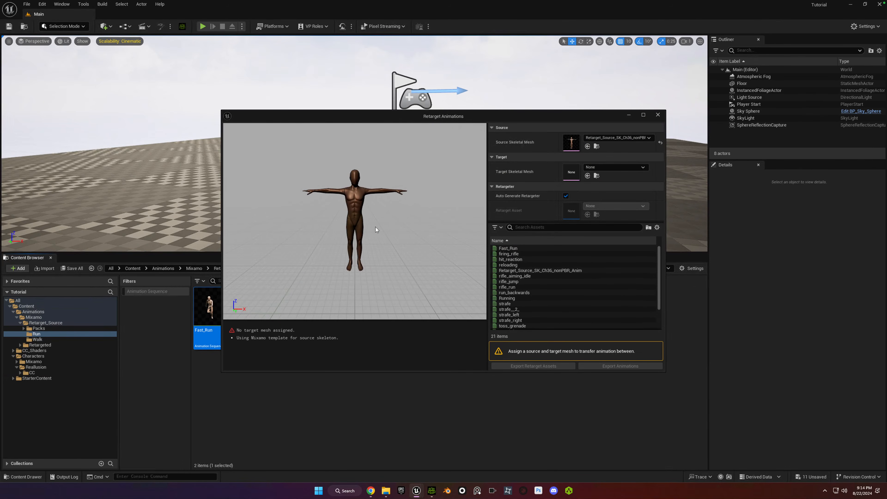
# Choose Simone as the target skeletal mesh and preview several animations, including Running, on the source and target characters.
pyautogui.click(619, 169)
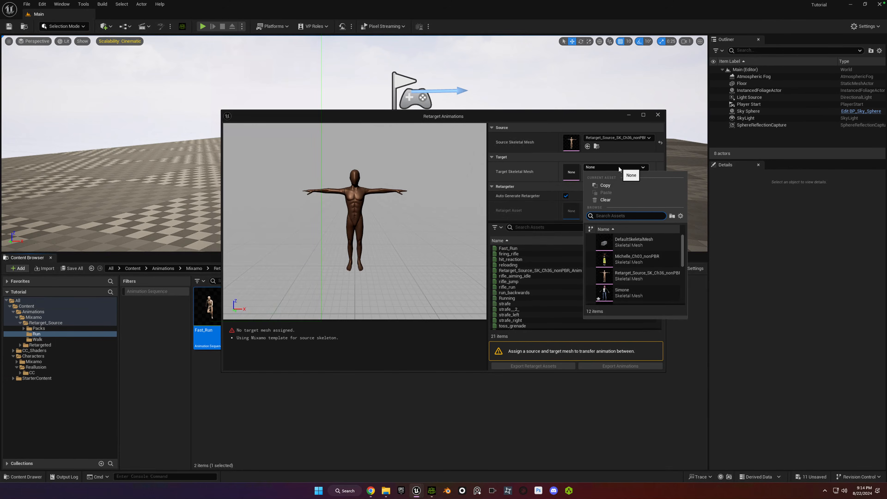
pyautogui.click(626, 292)
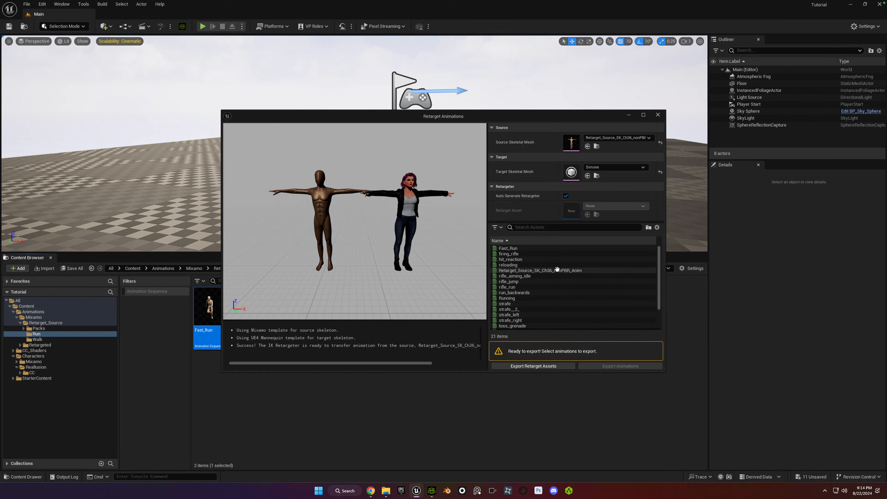
pyautogui.click(538, 266)
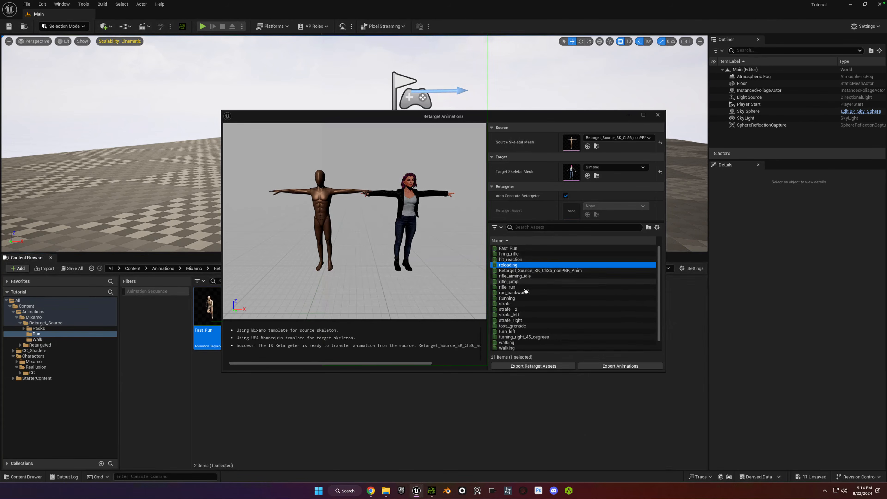
pyautogui.click(541, 298)
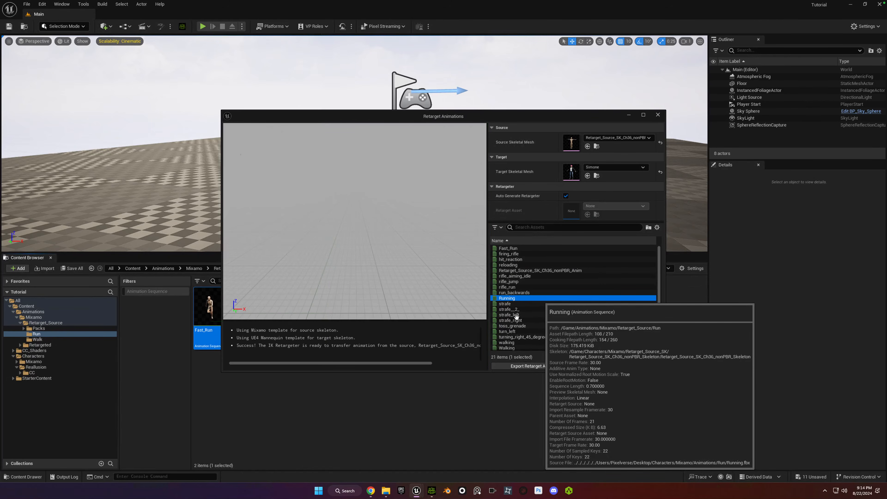
pyautogui.click(529, 325)
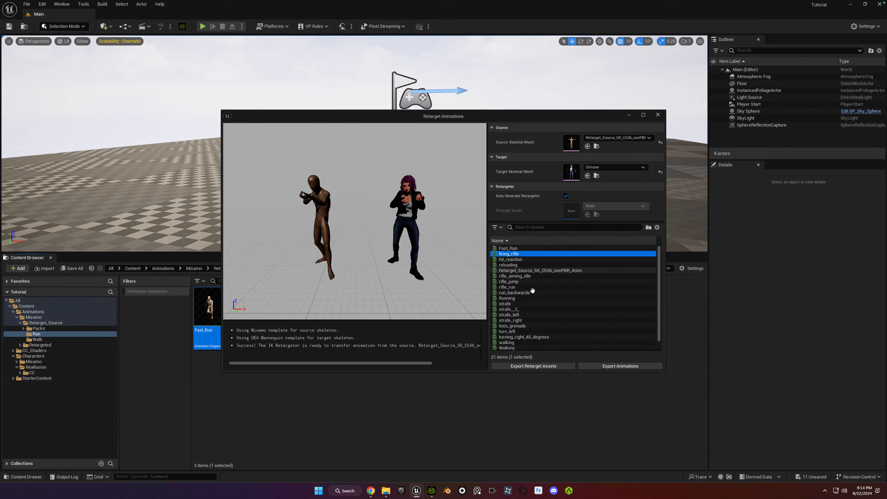
# Export all the listed animations, including referenced assets, into a new folder named Simone under Animations > Mixamo > Retargeted.
pyautogui.hotkey('ctrl', 'a')
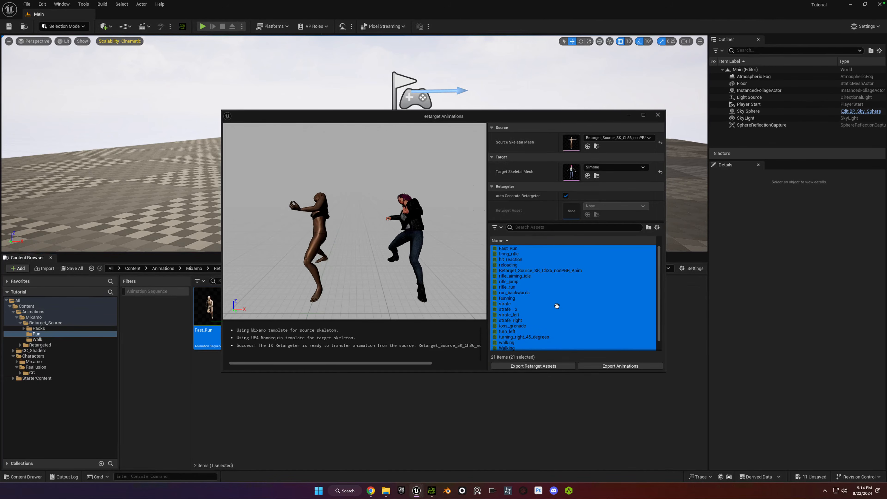
pyautogui.click(621, 367)
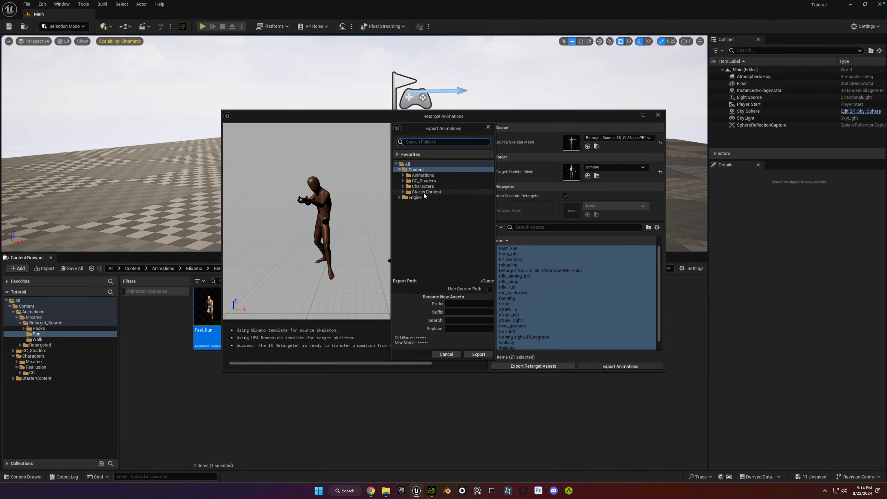
pyautogui.click(403, 176)
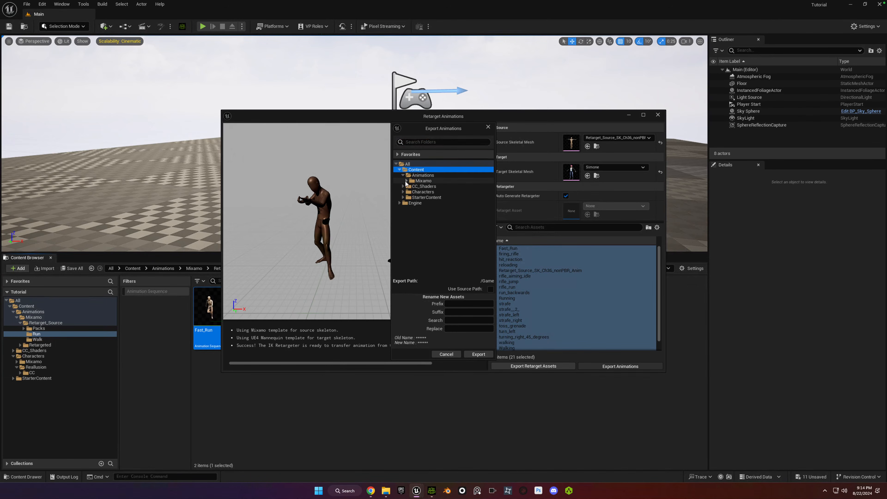
pyautogui.click(407, 181)
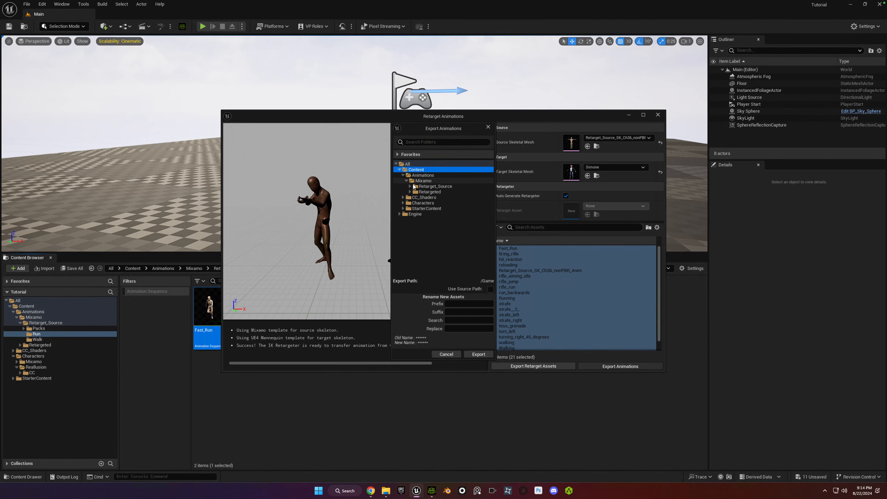
pyautogui.click(410, 192)
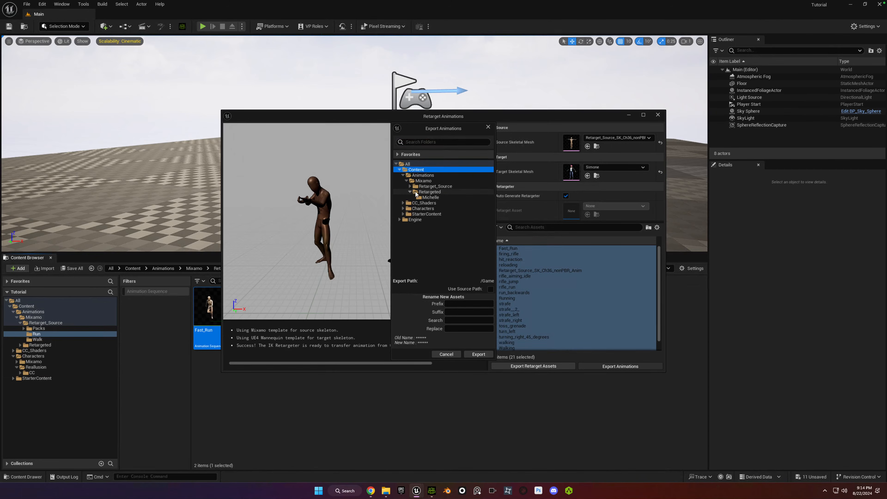
pyautogui.click(419, 192)
pyautogui.rightClick(419, 193)
pyautogui.click(443, 197)
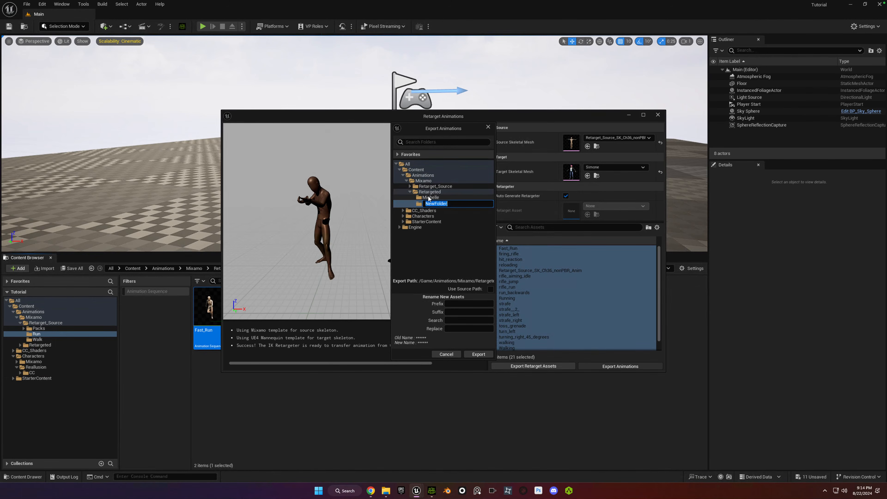
pyautogui.write('Sim')
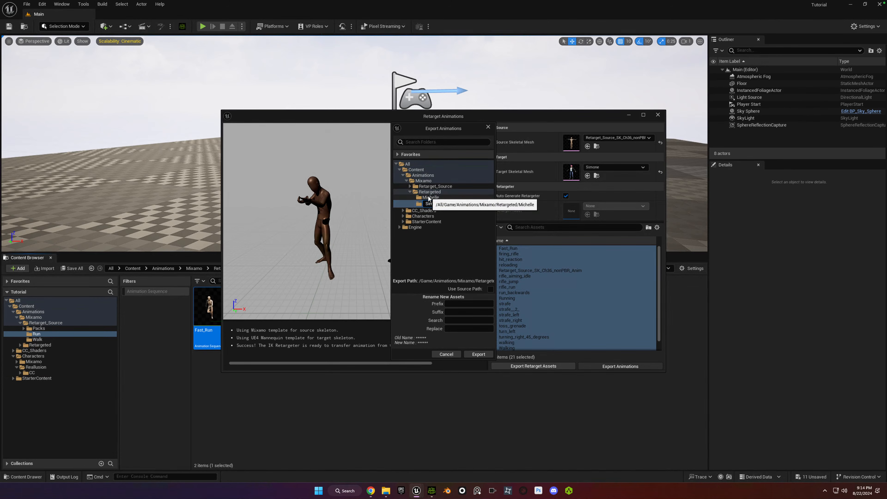
pyautogui.write('one')
pyautogui.press('Return')
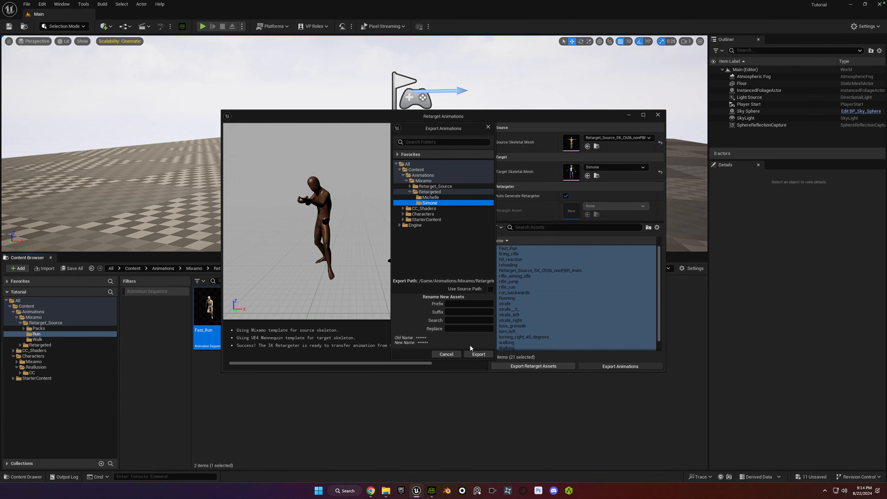
pyautogui.click(478, 354)
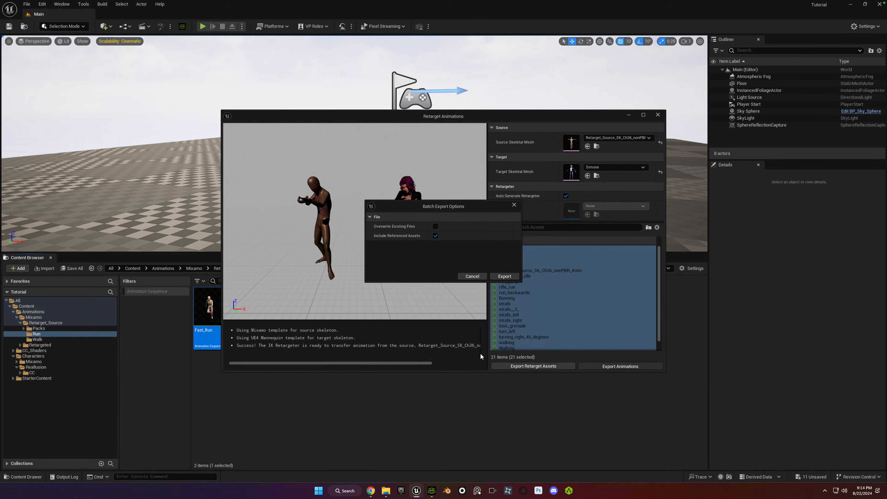
pyautogui.click(503, 276)
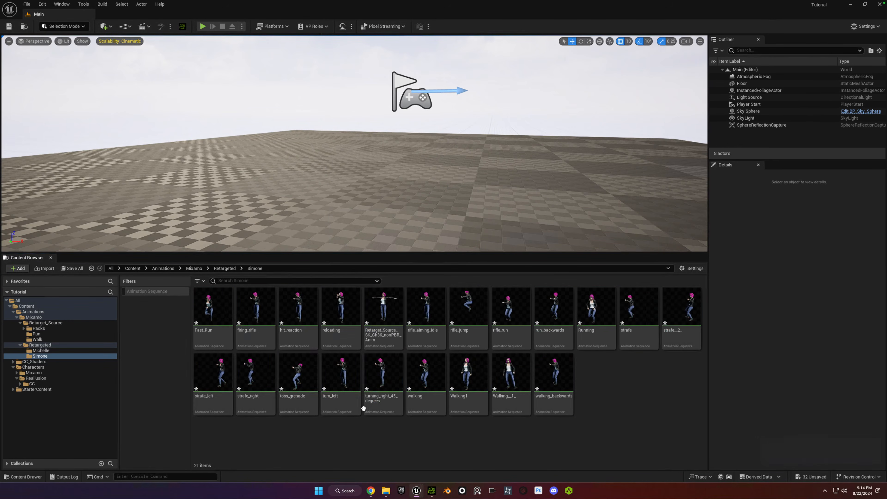
# Place Simone's Walking__1_ animation on the level floor, frame it in the view, and play the level to preview it.
pyautogui.click(511, 385)
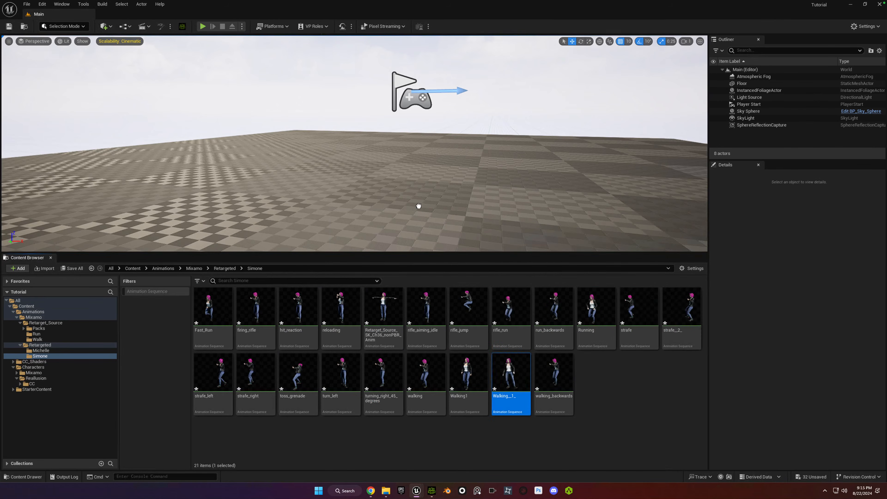
pyautogui.moveTo(419, 206); pyautogui.dragTo(325, 167)
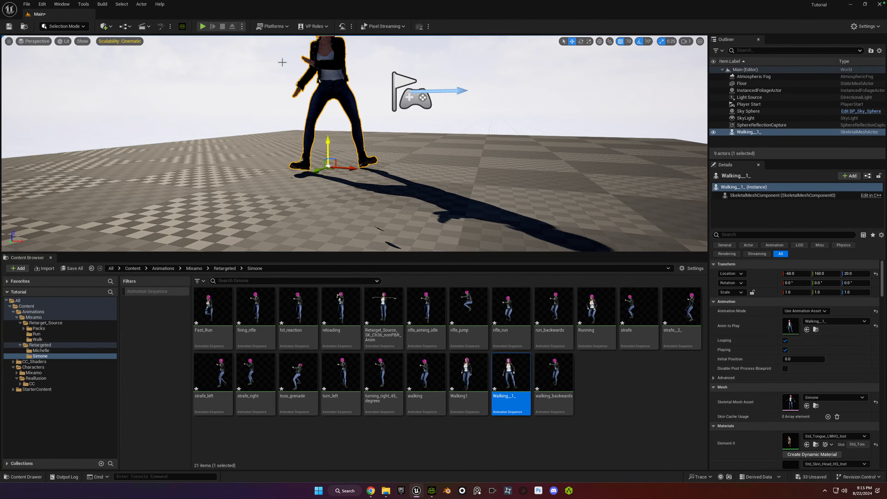
pyautogui.press('f')
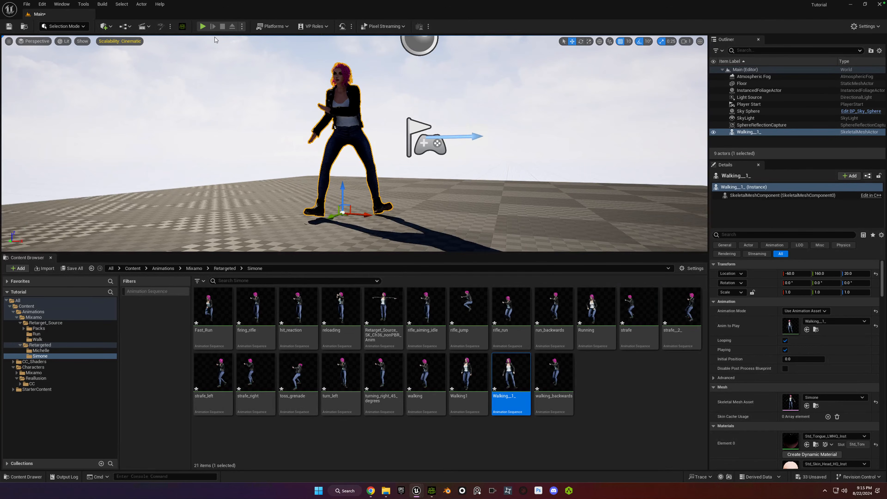
pyautogui.click(203, 26)
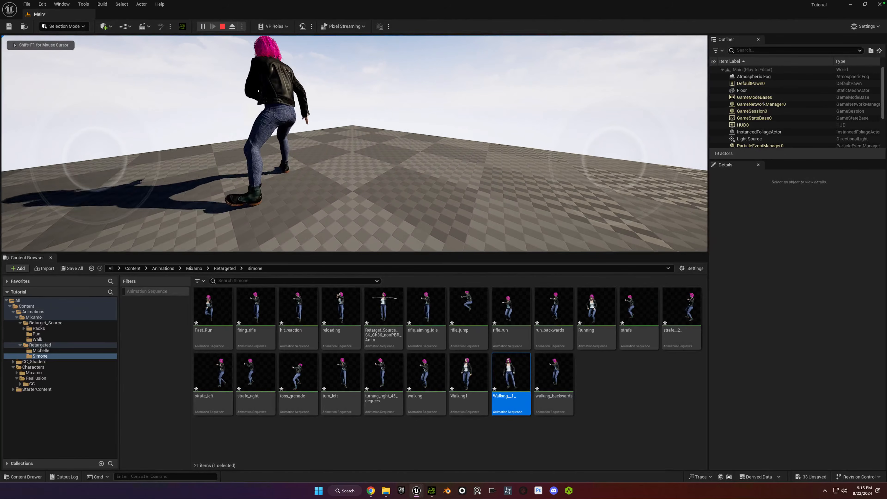
# Examine Simone's walking animation from behind and in front in the running level, stop the play session and frame her head and torso.
pyautogui.press('w')
pyautogui.press('s')
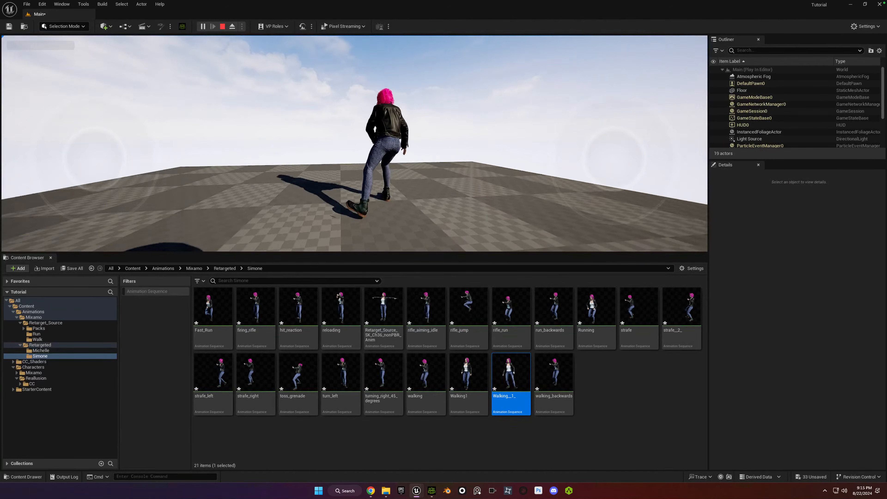
pyautogui.press('w')
pyautogui.press('w')
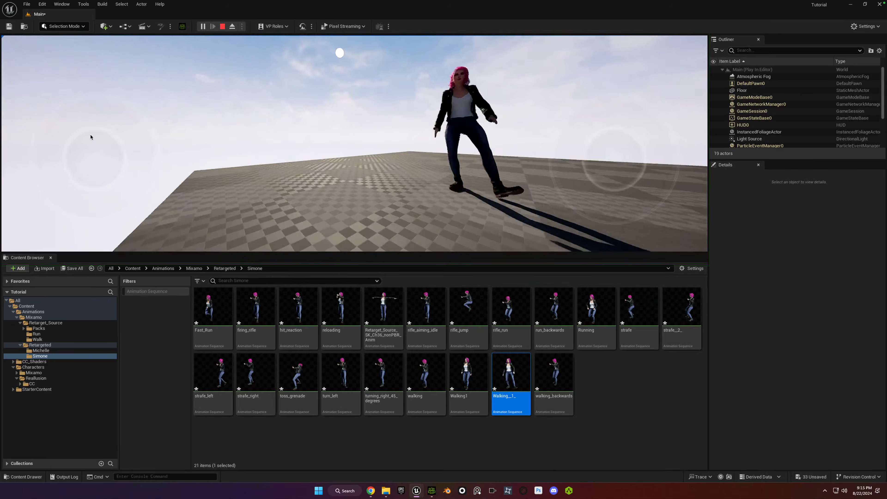
pyautogui.press('w')
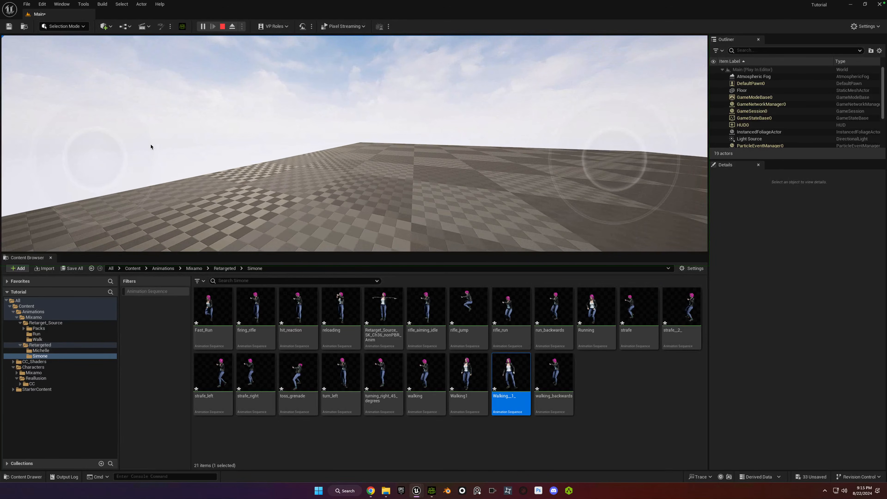
pyautogui.press('s')
pyautogui.press('w')
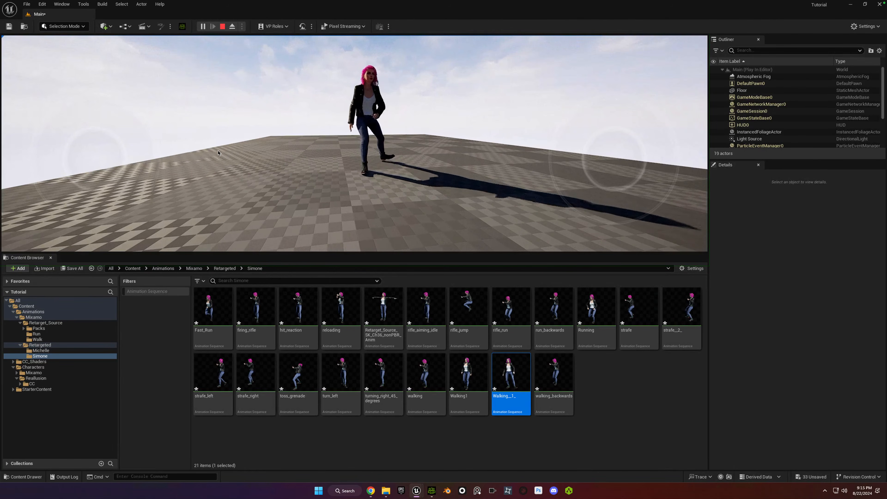
pyautogui.press('w')
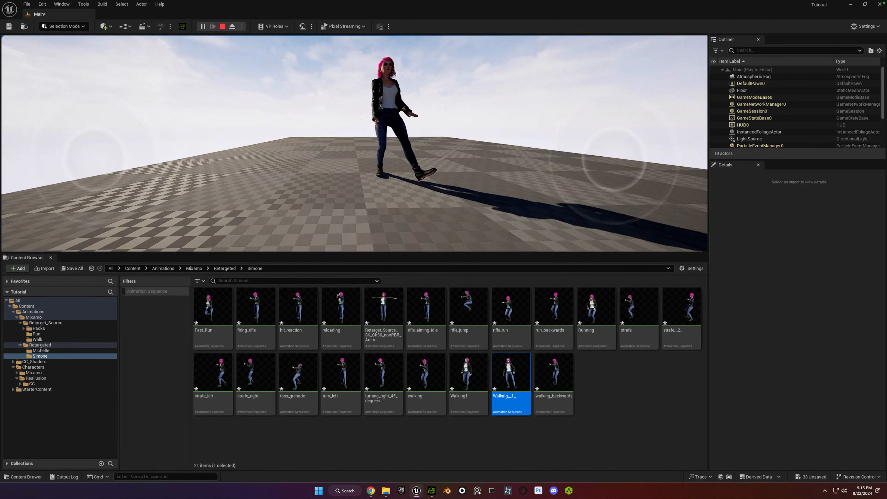
pyautogui.press('Escape')
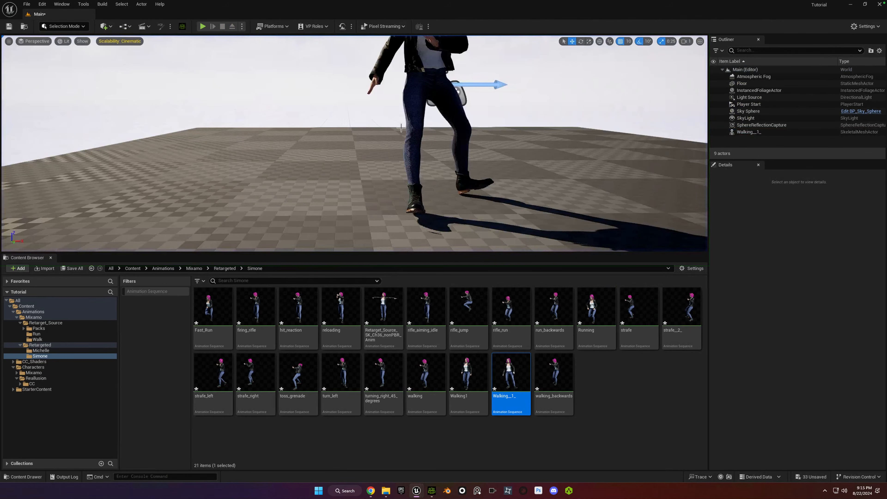
pyautogui.moveTo(427, 71); pyautogui.dragTo(436, 56, button='right')
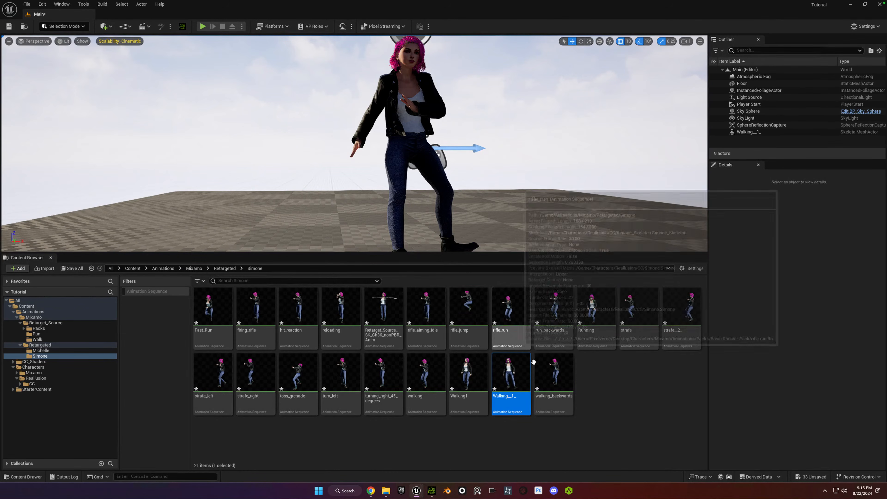
pyautogui.moveTo(403, 150)
pyautogui.mouseDown(button='right')
pyautogui.moveTo(389, 149)
pyautogui.moveTo(401, 151)
pyautogui.mouseUp(button='right')
# Save all unsaved content, including the Main level, Simone's retargeted animations and the CC shader assets.
pyautogui.click(604, 386)
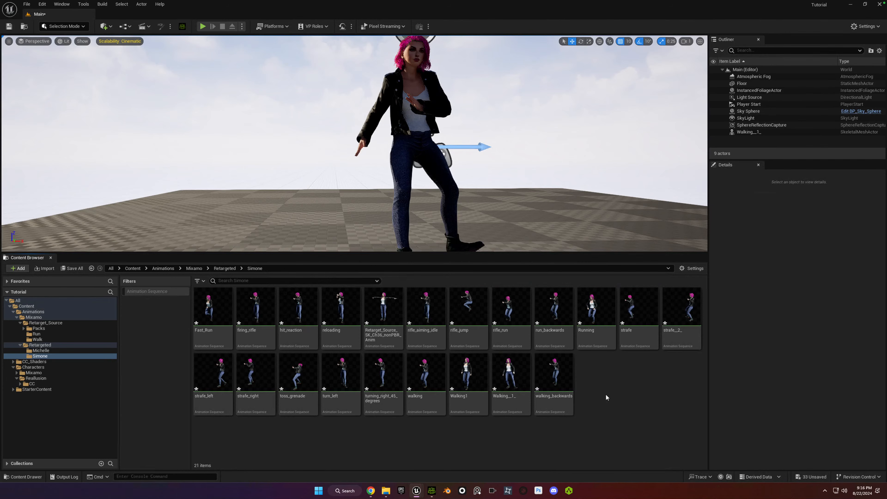
pyautogui.click(810, 477)
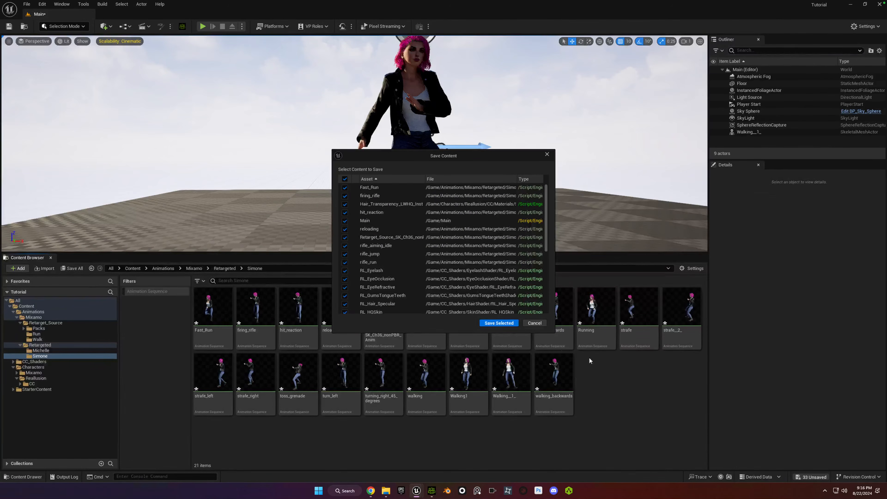
pyautogui.click(502, 324)
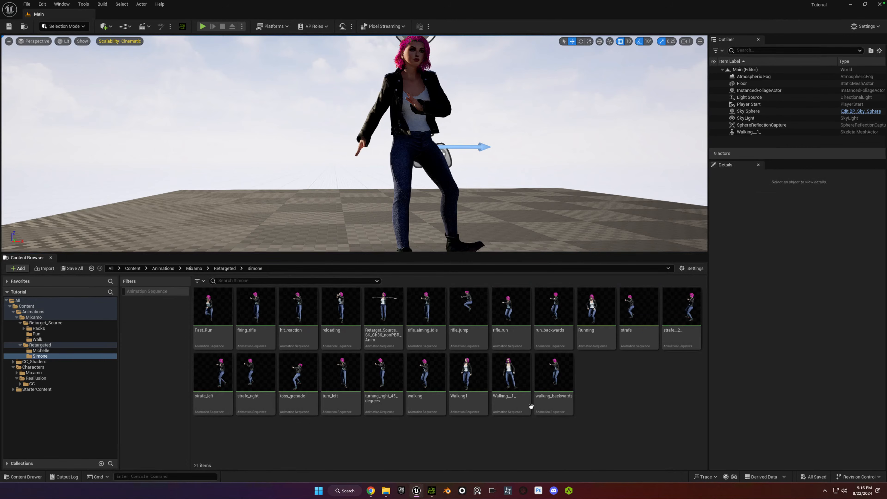
pyautogui.click(573, 396)
pyautogui.click(590, 403)
pyautogui.click(567, 388)
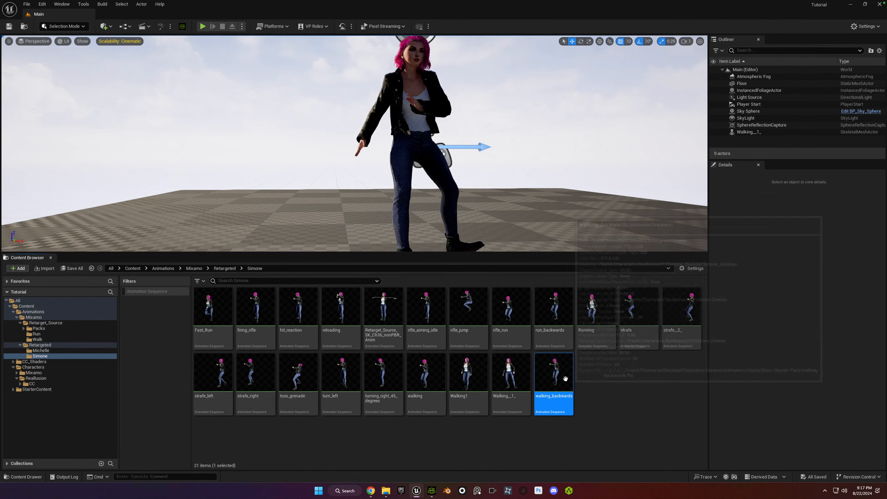
pyautogui.click(590, 389)
pyautogui.click(556, 376)
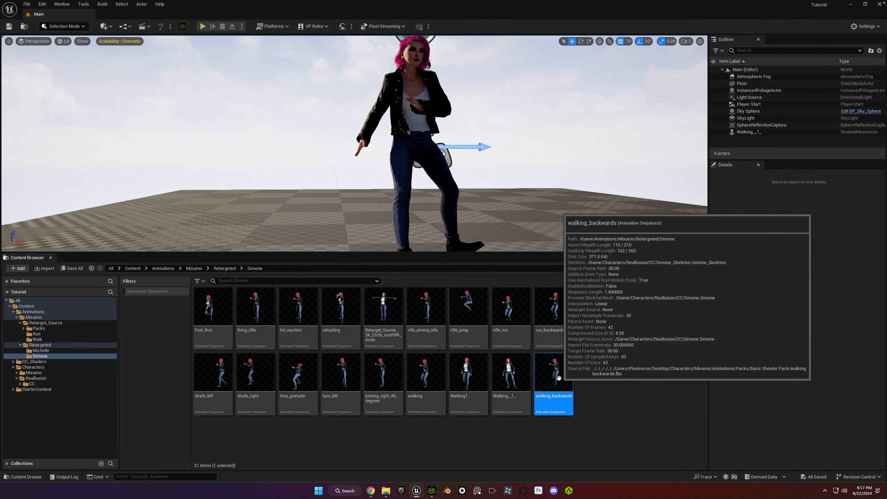